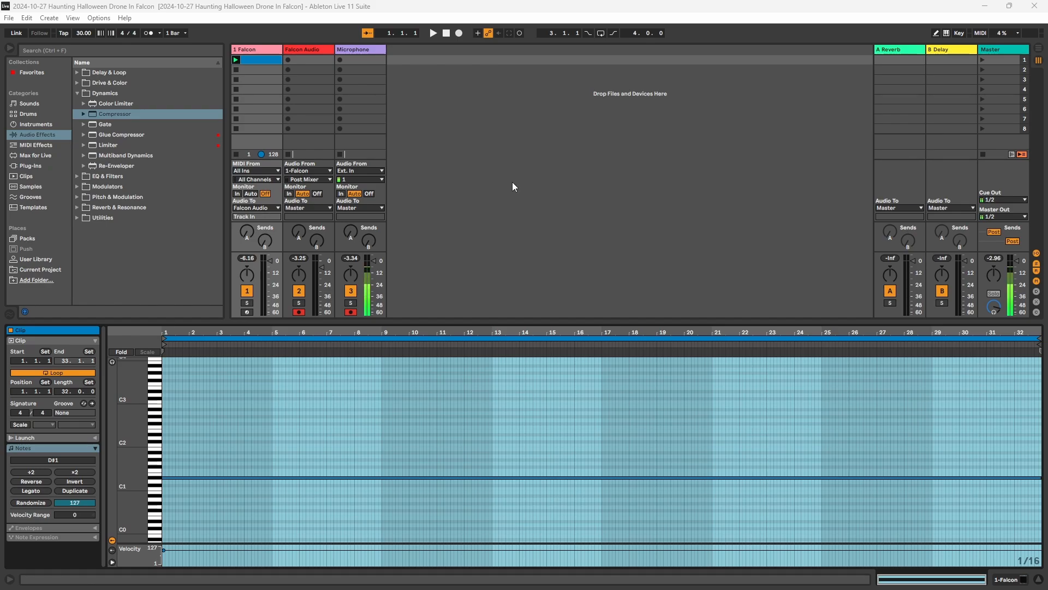
- Open the Falcon instrument on the 1 Falcon track and add an IRCAM Multi Granular oscillator to its empty program
{"action": "left_click", "coordinate": [251, 60]}
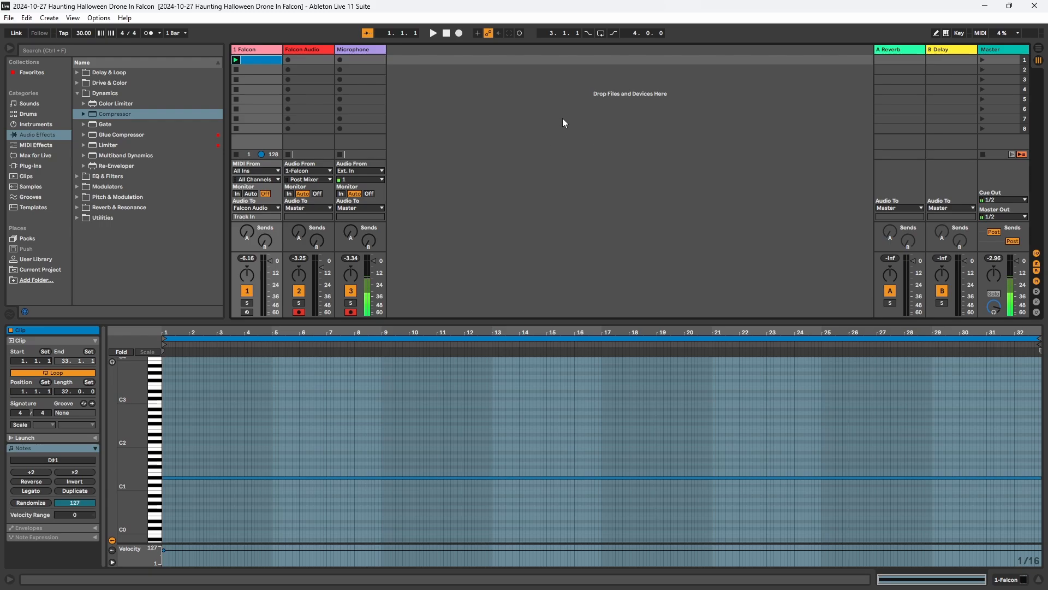
{"action": "left_click", "coordinate": [259, 48]}
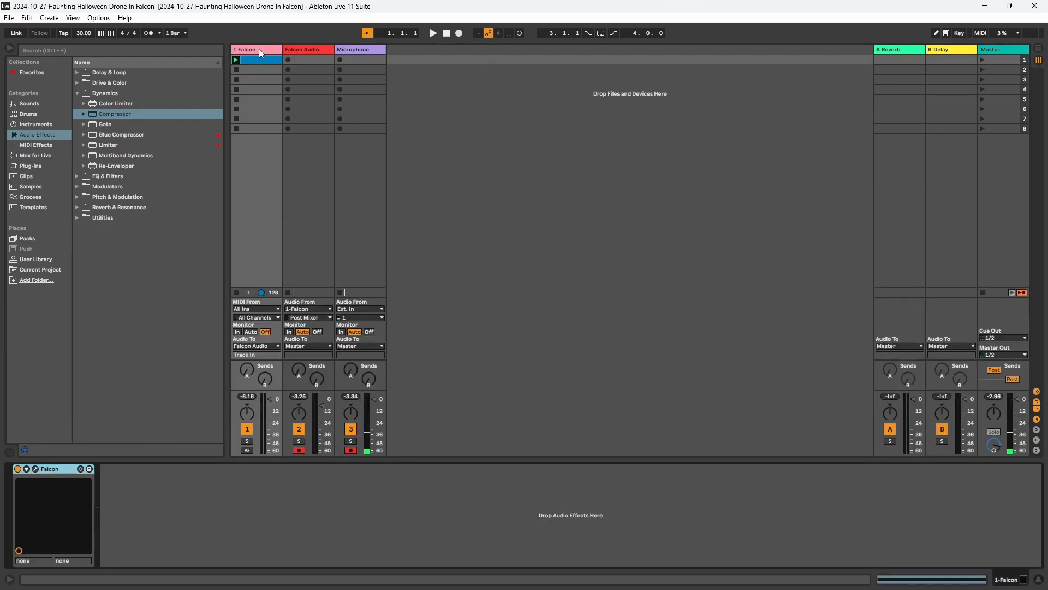
{"action": "left_click", "coordinate": [36, 468]}
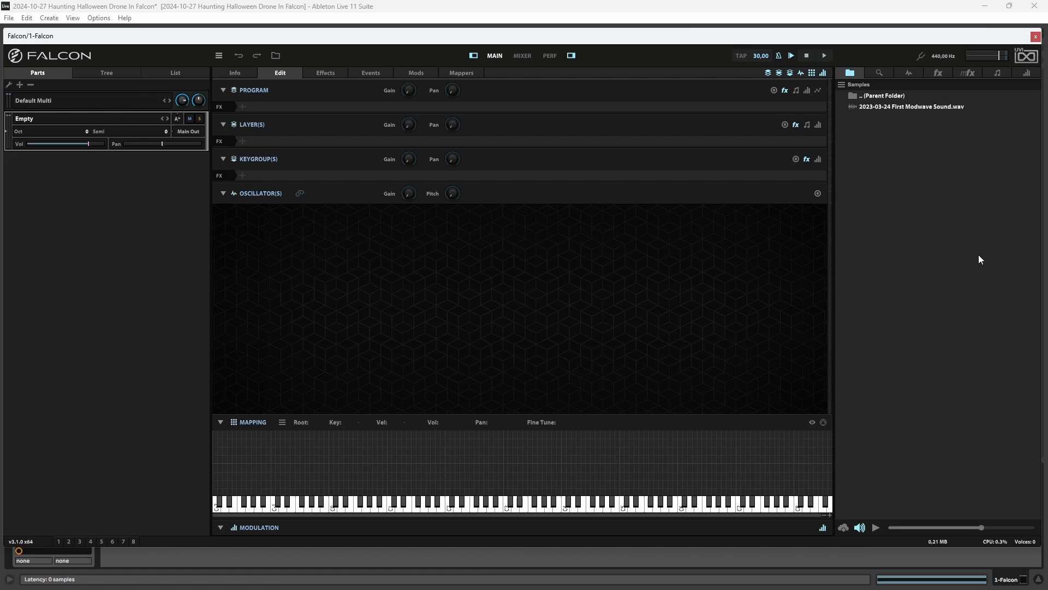
{"action": "left_click", "coordinate": [925, 108]}
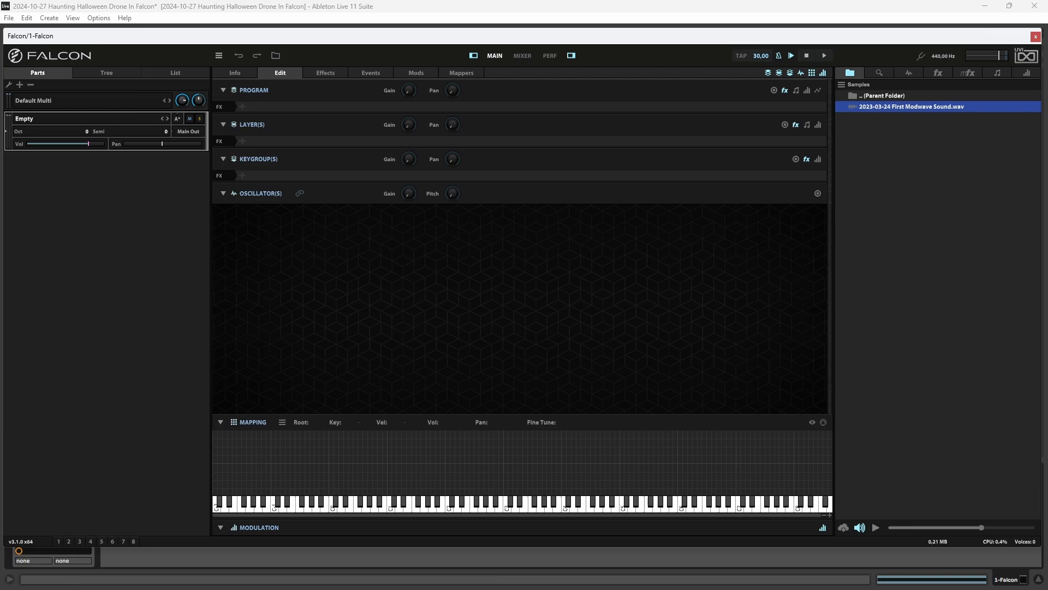
{"action": "left_click", "coordinate": [910, 72]}
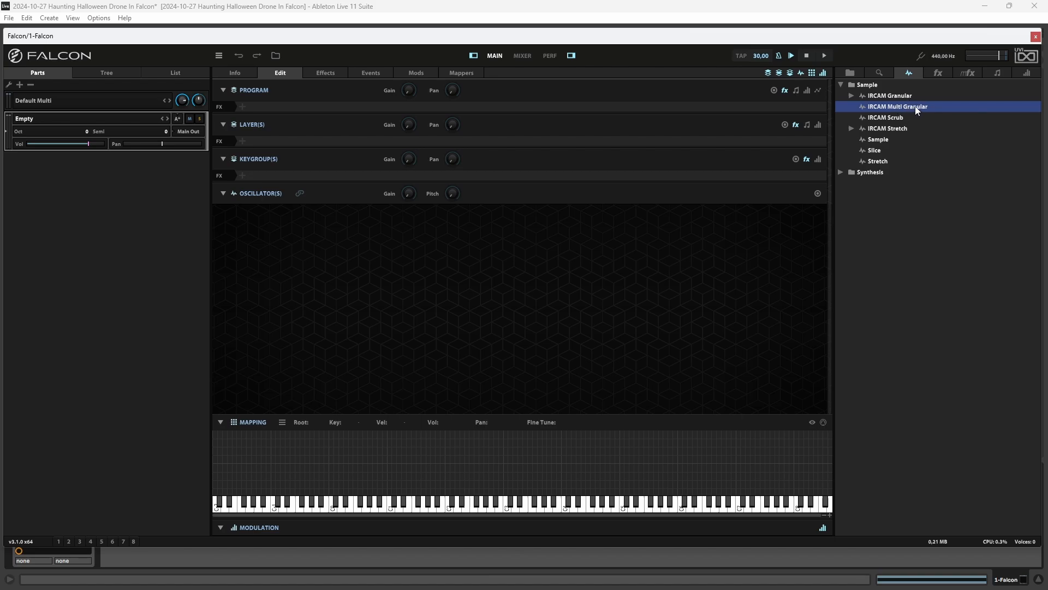
{"action": "left_click_drag", "start_coordinate": [916, 109], "coordinate": [508, 433]}
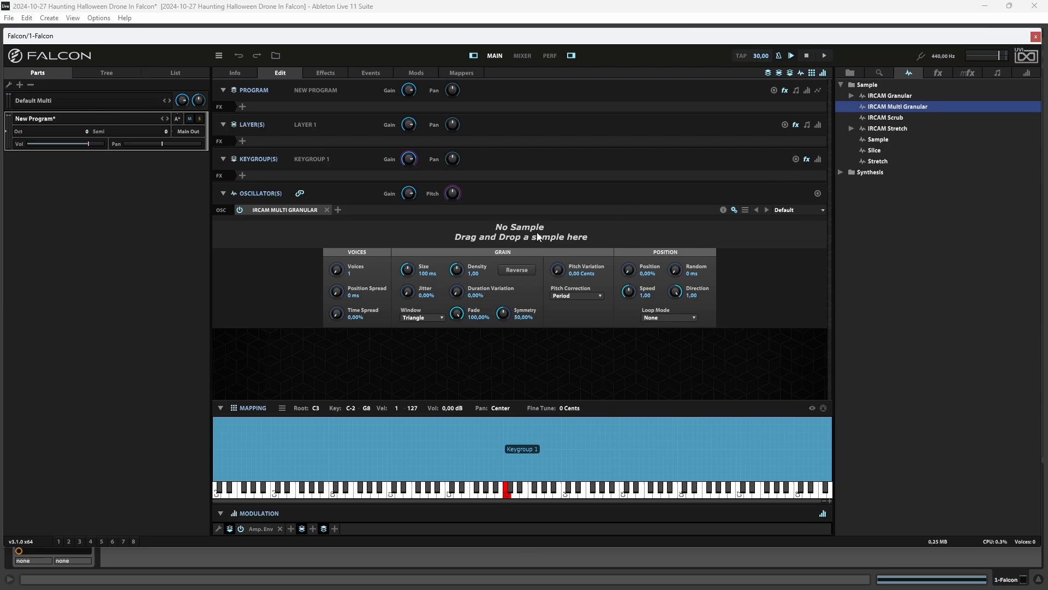
- Load 2023-03-24 First Modwave Sound.wav into the IRCAM Multi Granular oscillator, then close the instrument window and start playback
{"action": "left_click", "coordinate": [853, 74]}
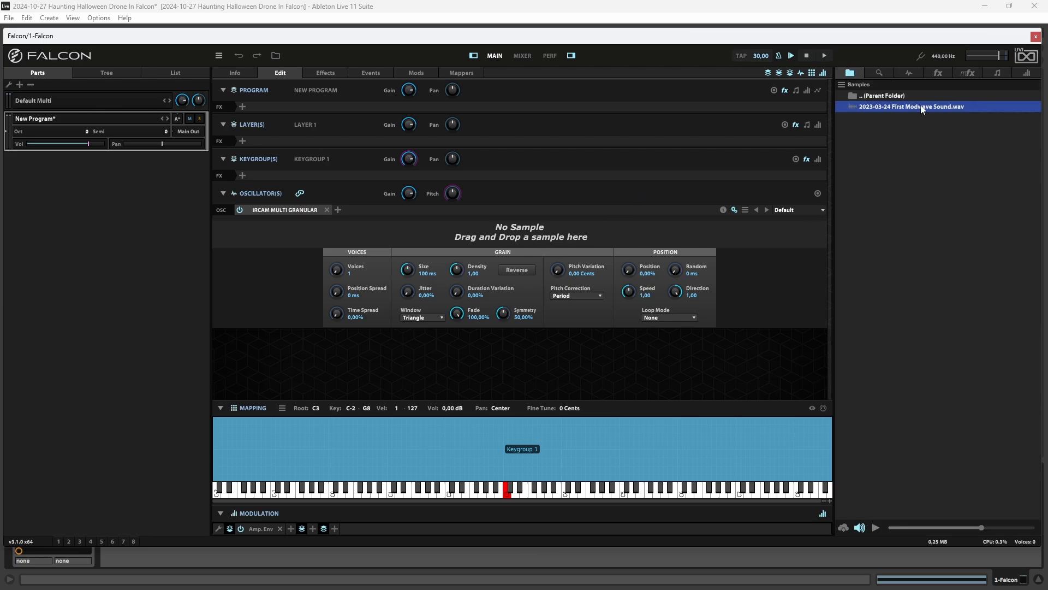
{"action": "left_click_drag", "start_coordinate": [923, 109], "coordinate": [513, 237]}
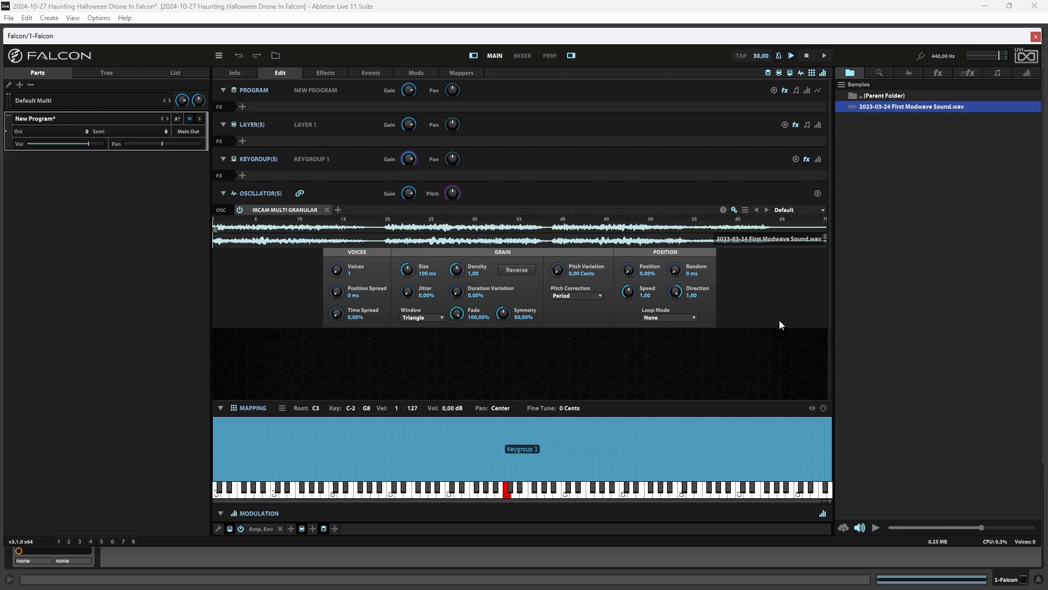
{"action": "left_click", "coordinate": [1035, 36]}
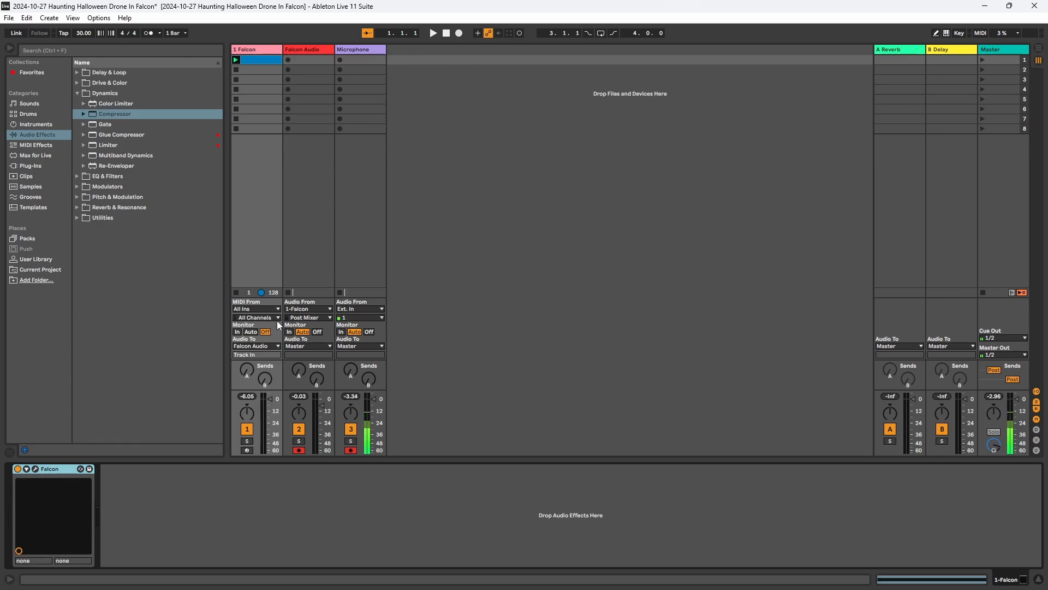
{"action": "left_click", "coordinate": [433, 34]}
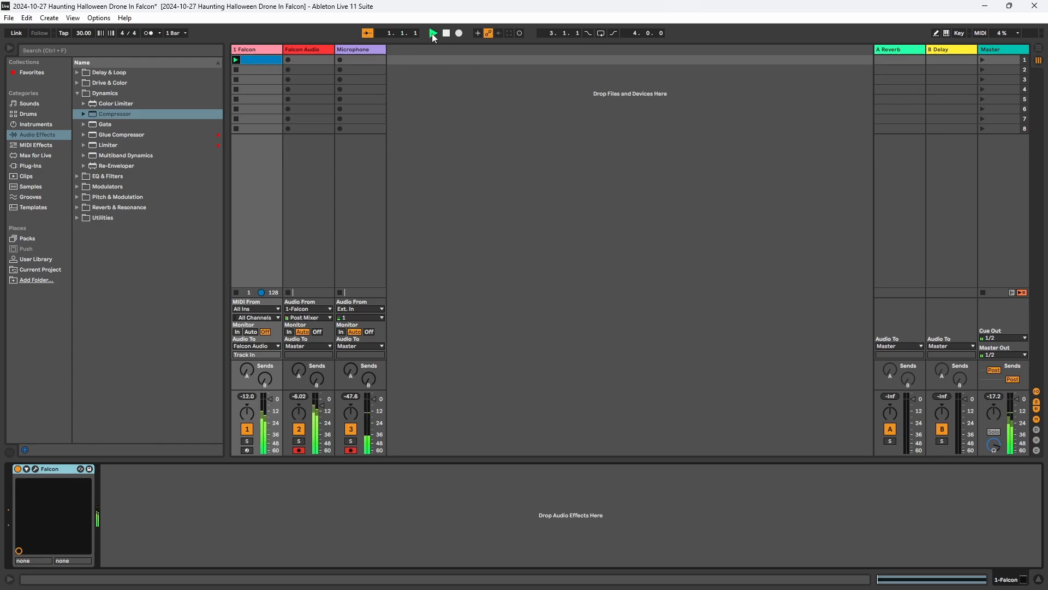
- Set the granular oscillator's Voices to 8 and restart playback of the set from the beginning
{"action": "left_click", "coordinate": [35, 469]}
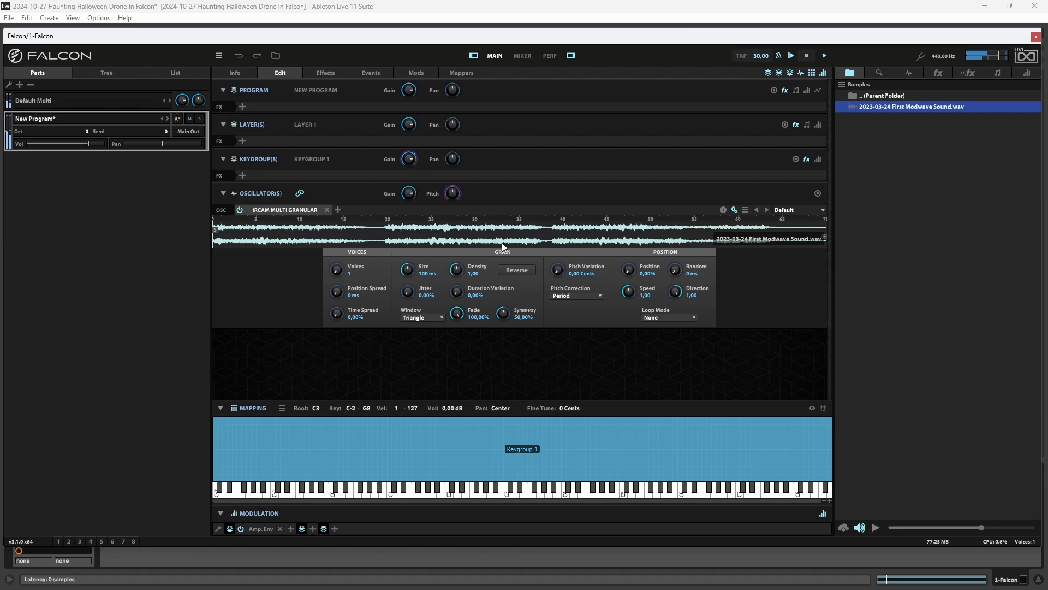
{"action": "left_click", "coordinate": [339, 273]}
{"action": "left_click_drag", "start_coordinate": [338, 273], "coordinate": [340, 146]}
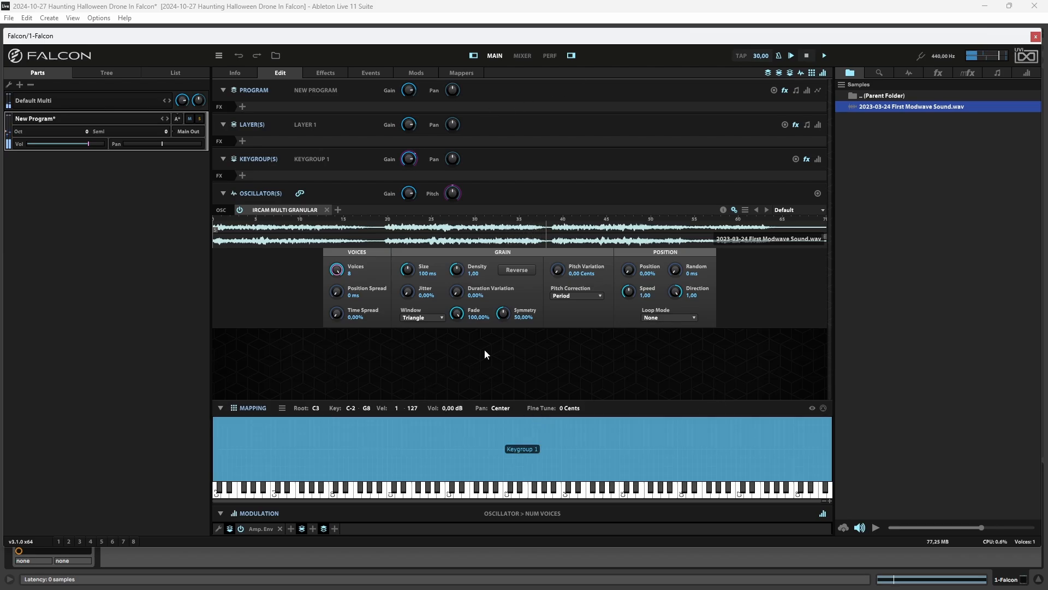
{"action": "left_click", "coordinate": [1034, 36]}
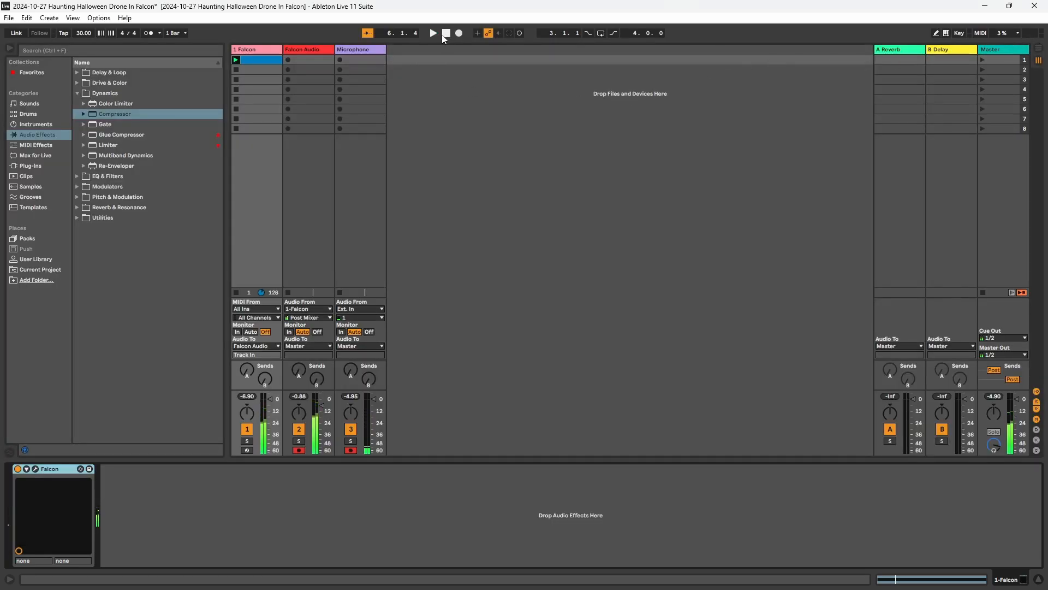
{"action": "left_click", "coordinate": [433, 33]}
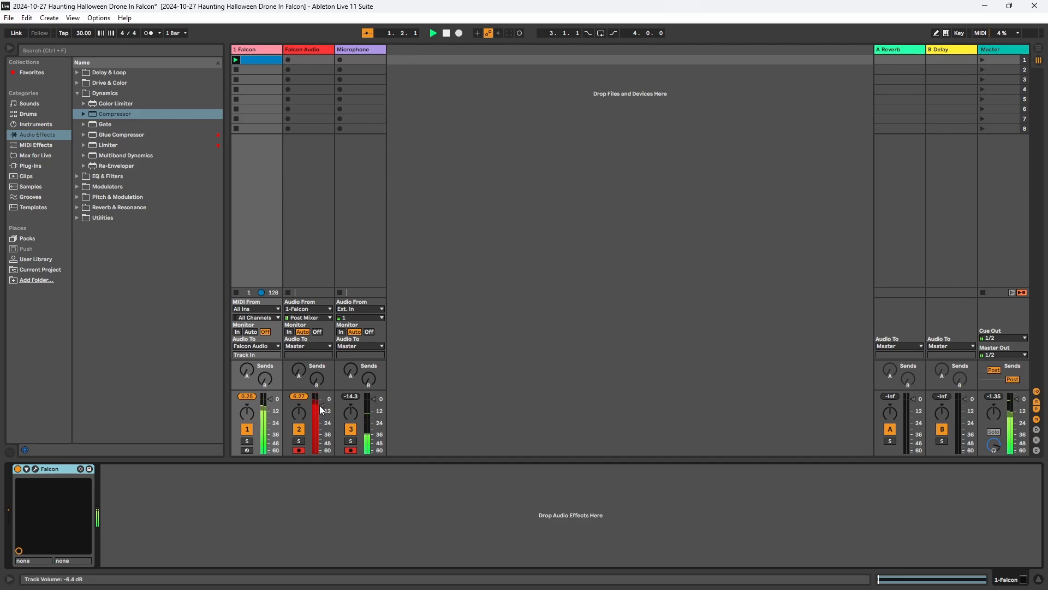
- Adjust the Falcon Audio track's volume slightly and lower Falcon's global volume to about -5 dB
{"action": "mouse_move", "coordinate": [321, 406]}
{"action": "left_mouse_down"}
{"action": "mouse_move", "coordinate": [321, 415]}
{"action": "mouse_move", "coordinate": [321, 405]}
{"action": "left_mouse_up"}
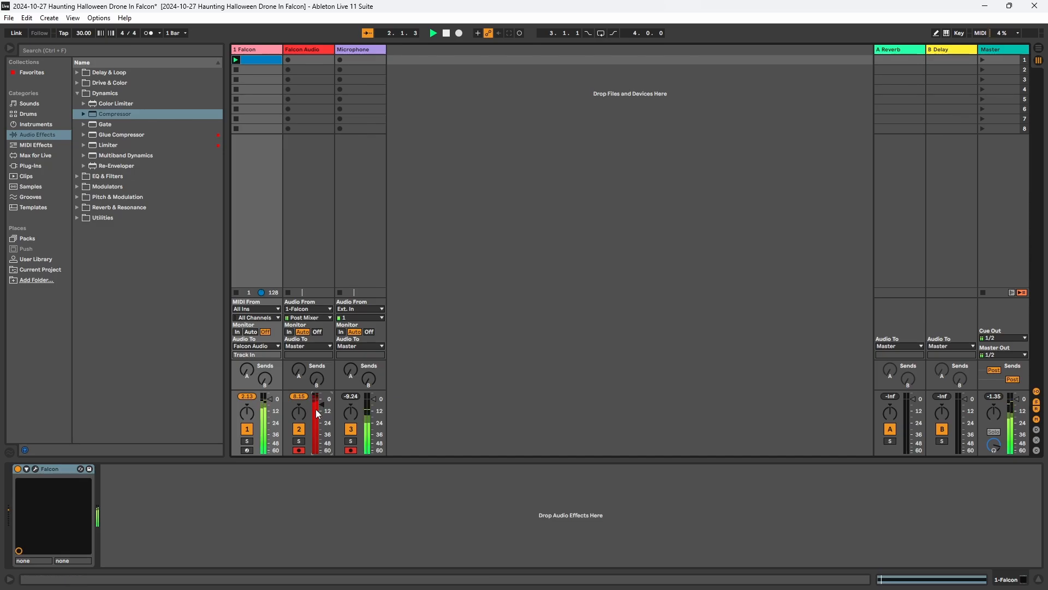
{"action": "left_click", "coordinate": [36, 469]}
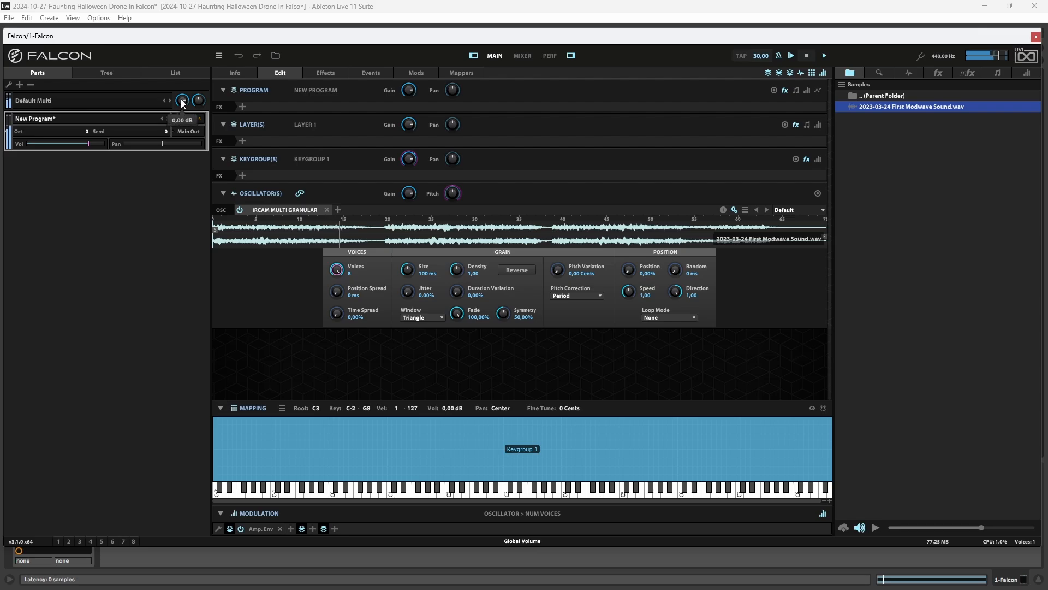
{"action": "left_click_drag", "start_coordinate": [182, 103], "coordinate": [188, 113]}
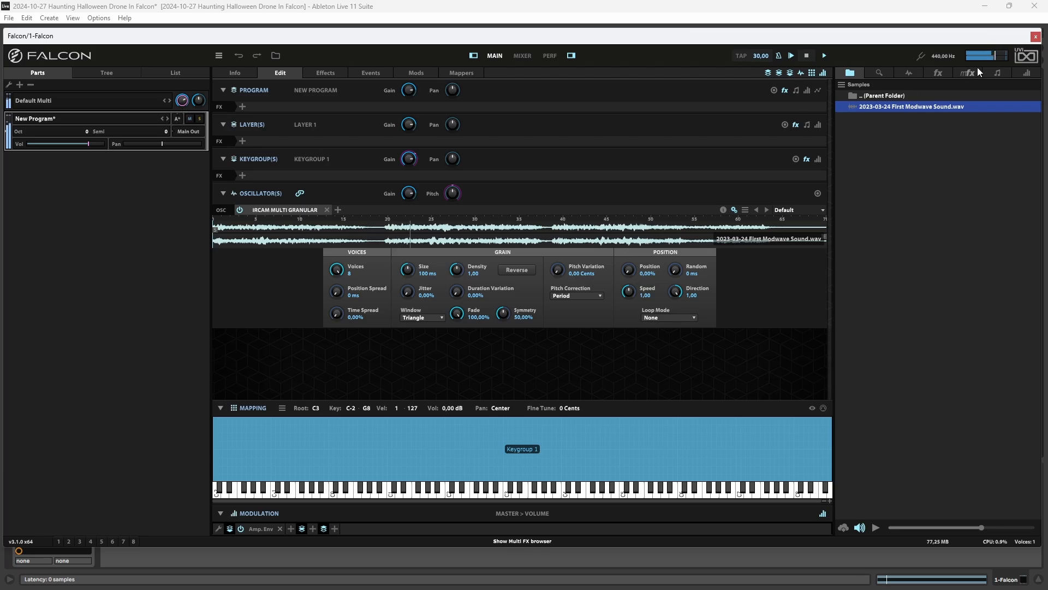
{"action": "left_click", "coordinate": [1035, 37]}
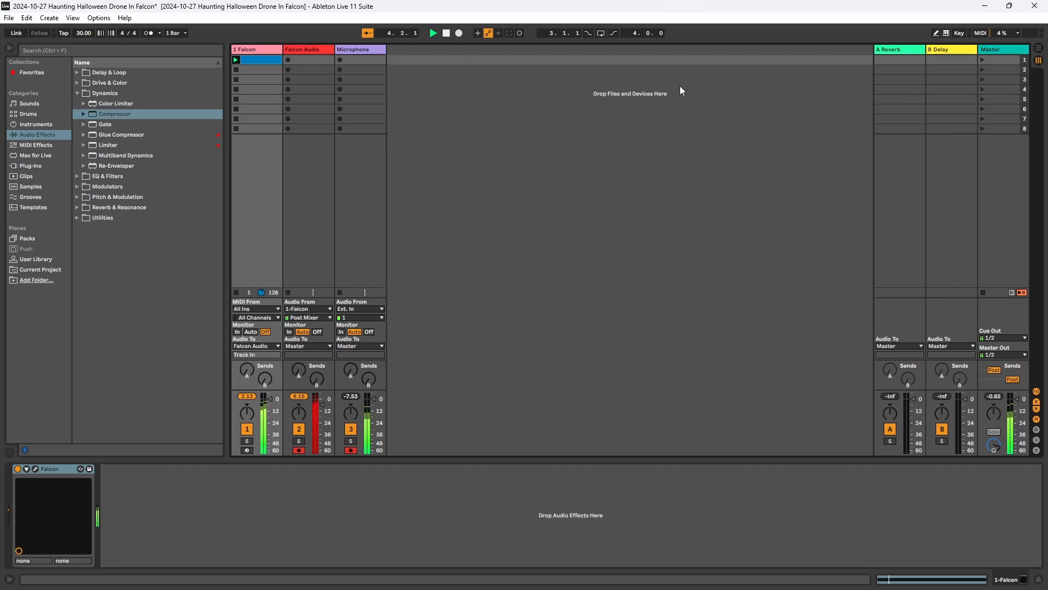
- Reopen the Falcon instrument and reduce its global volume a little further
{"action": "left_click", "coordinate": [35, 469]}
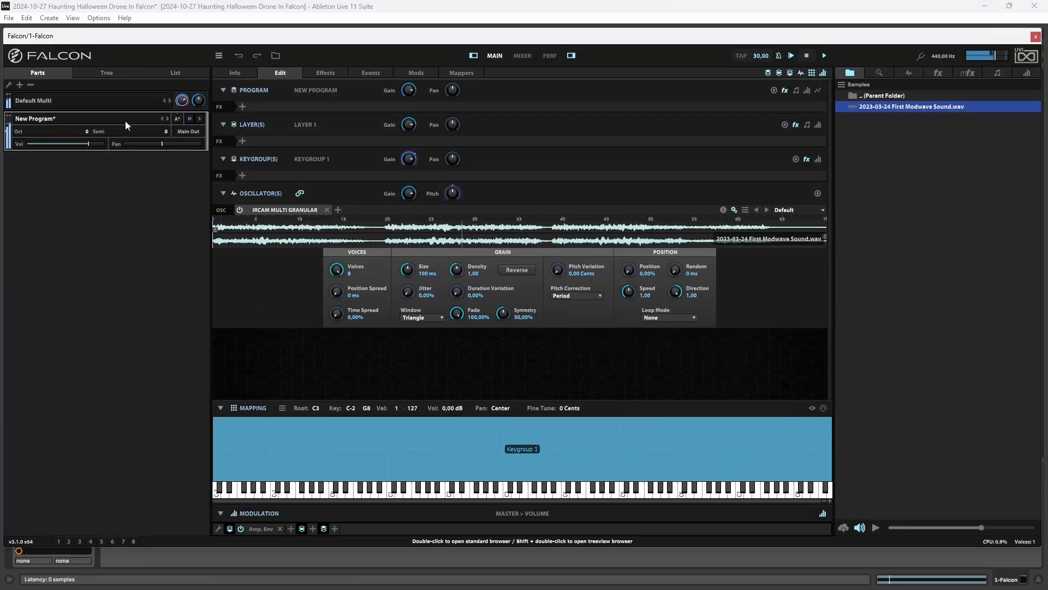
{"action": "mouse_move", "coordinate": [184, 104]}
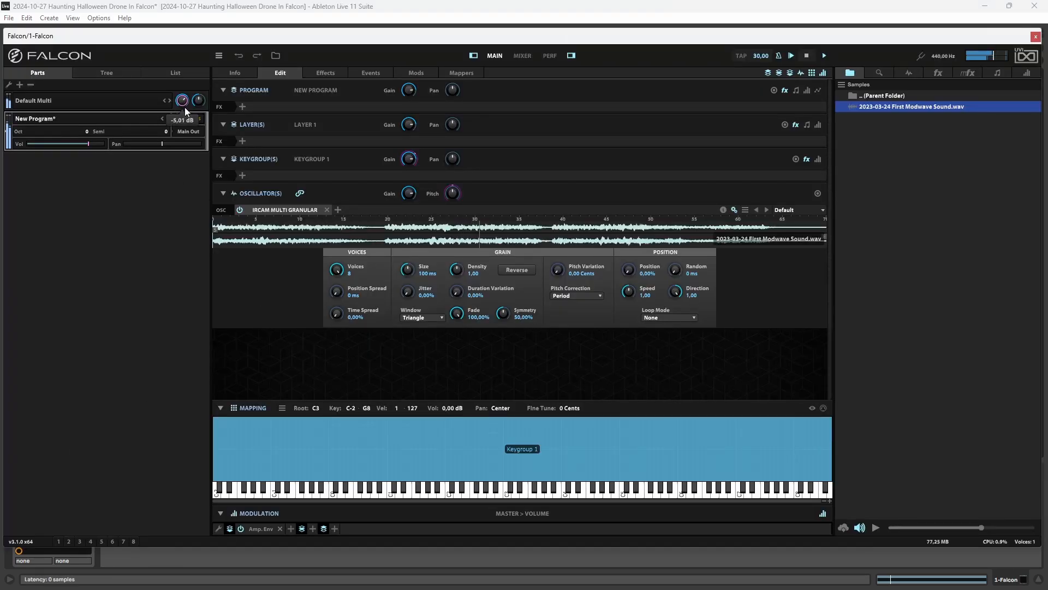
{"action": "left_click_drag", "start_coordinate": [184, 107], "coordinate": [187, 112]}
- Set the oscillator's Position Spread to 1.27 s, Time Spread to 67.6%, grain Size to 303 ms and Jitter to 29.6%
{"action": "left_click_drag", "start_coordinate": [338, 298], "coordinate": [367, 188]}
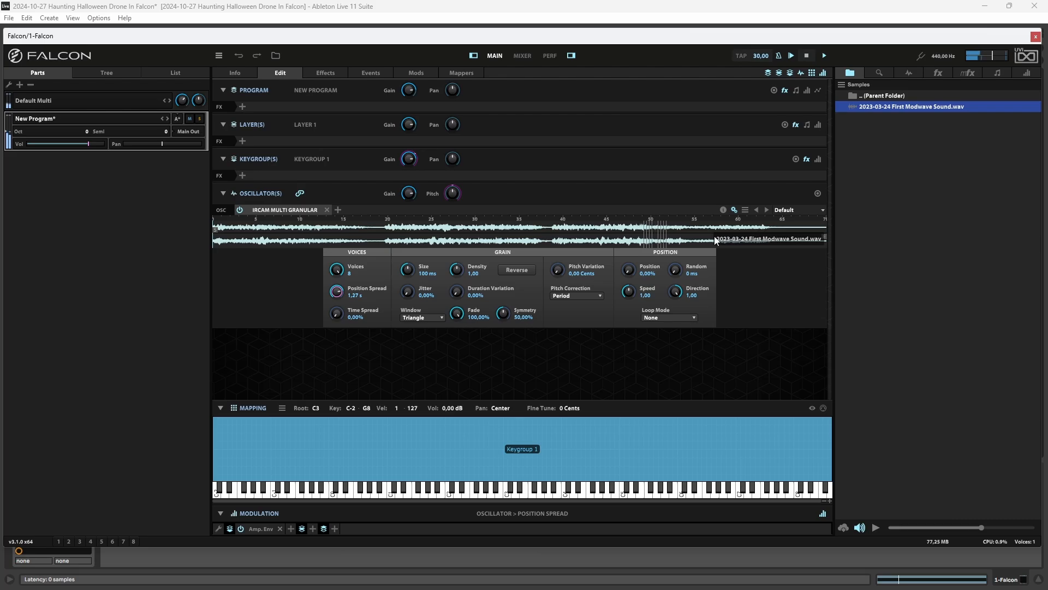
{"action": "left_click_drag", "start_coordinate": [335, 315], "coordinate": [463, 211]}
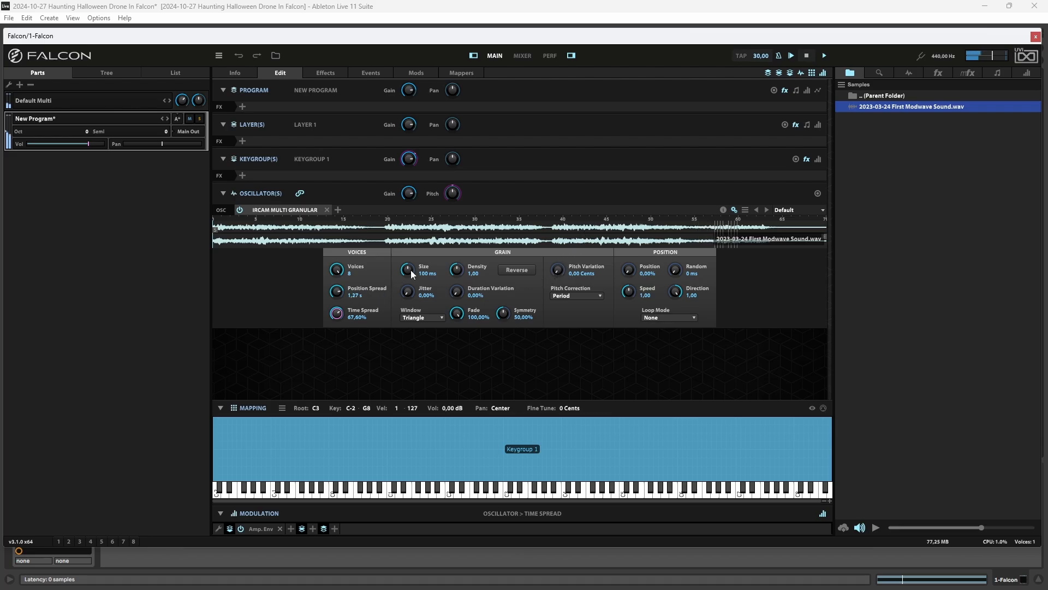
{"action": "left_click_drag", "start_coordinate": [411, 270], "coordinate": [426, 230]}
{"action": "left_click_drag", "start_coordinate": [409, 290], "coordinate": [415, 257]}
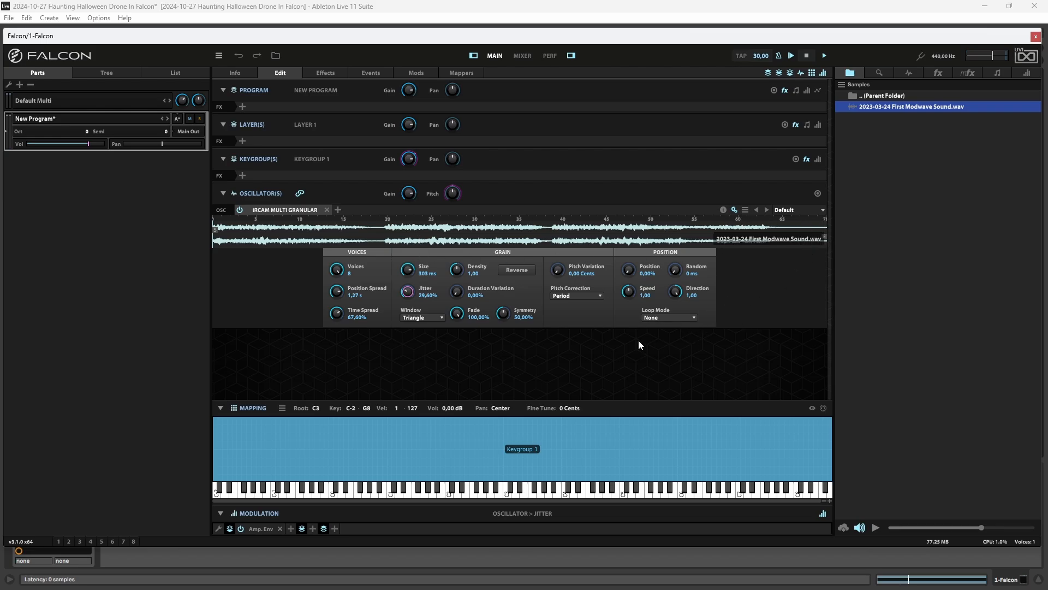
- Set the oscillator's Loop Mode to Forward-Backward and its Pitch Variation to 12 cents
{"action": "left_click", "coordinate": [671, 318]}
{"action": "double_click", "coordinate": [558, 271]}
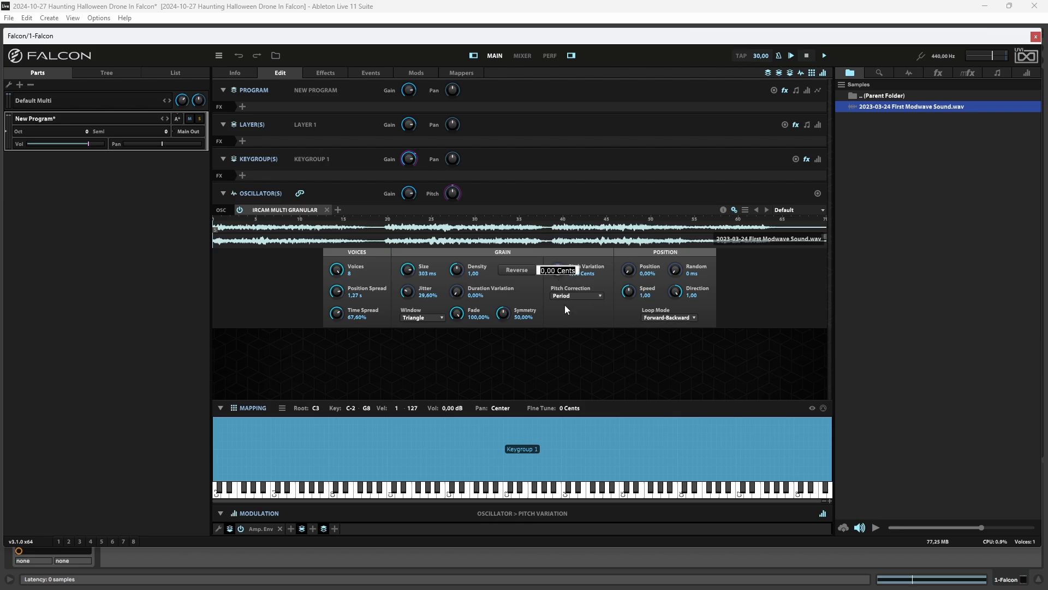
{"action": "type", "text": "12"}
{"action": "key", "text": "Return"}
- Restart playback from the beginning and place the Falcon window just below Ableton Live's transport controls
{"action": "left_click_drag", "start_coordinate": [1000, 37], "coordinate": [1003, 61]}
{"action": "left_click", "coordinate": [446, 34]}
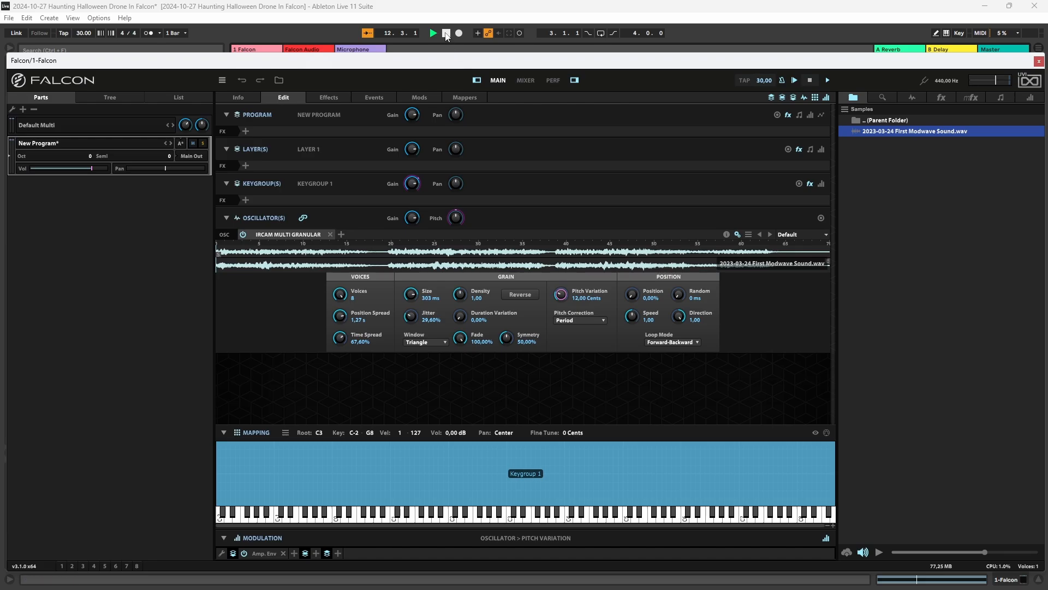
{"action": "left_click", "coordinate": [434, 34]}
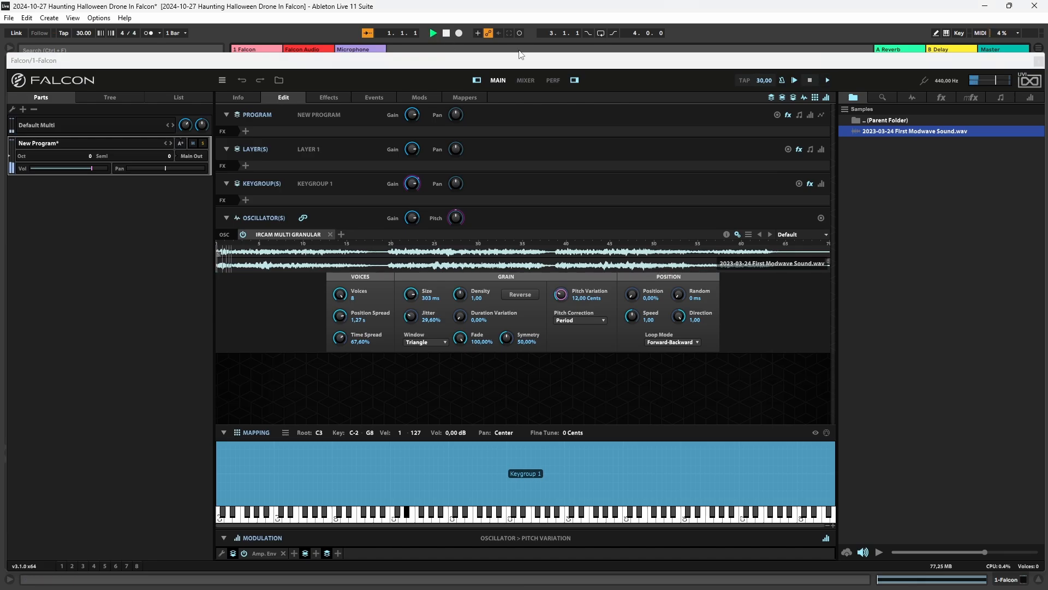
{"action": "left_click_drag", "start_coordinate": [527, 69], "coordinate": [528, 43]}
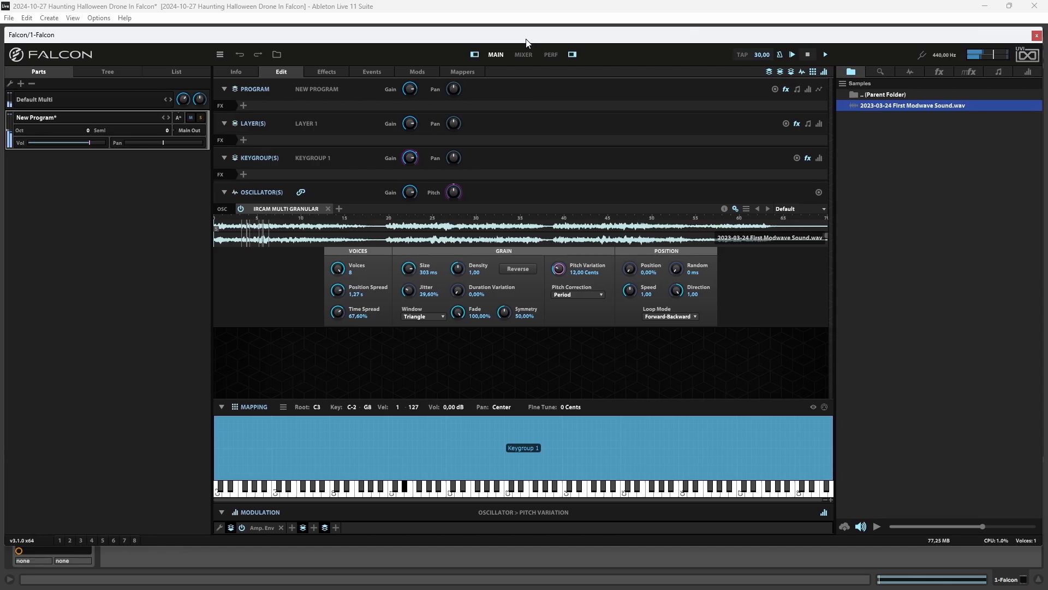
{"action": "left_click_drag", "start_coordinate": [528, 42], "coordinate": [526, 57]}
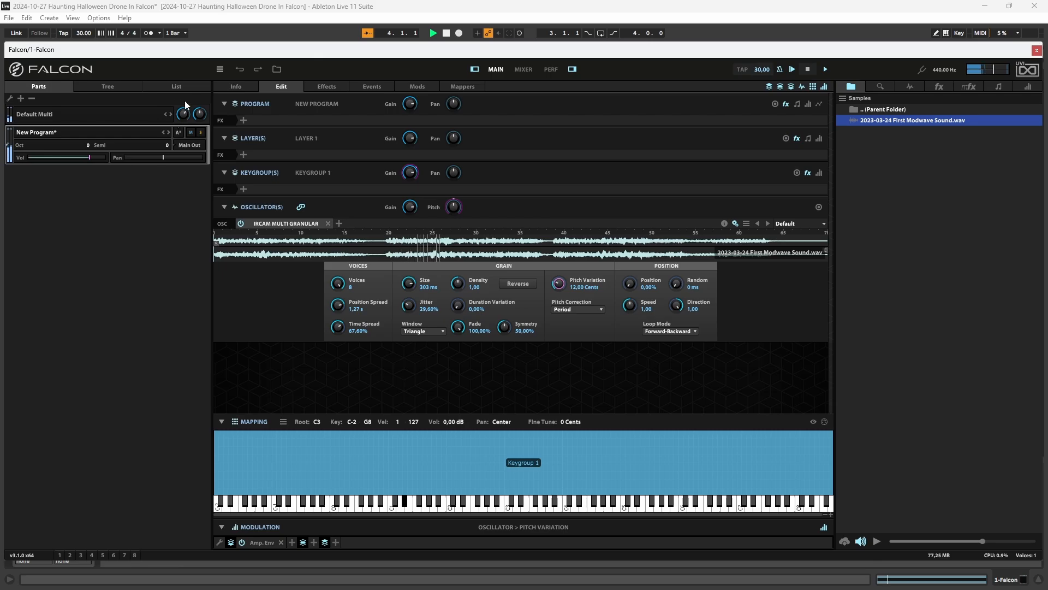
- Raise Falcon's global volume slightly and set the oscillator's Position to 13.6% with Random at 304 ms
{"action": "left_click", "coordinate": [183, 116]}
{"action": "left_click_drag", "start_coordinate": [185, 118], "coordinate": [185, 107]}
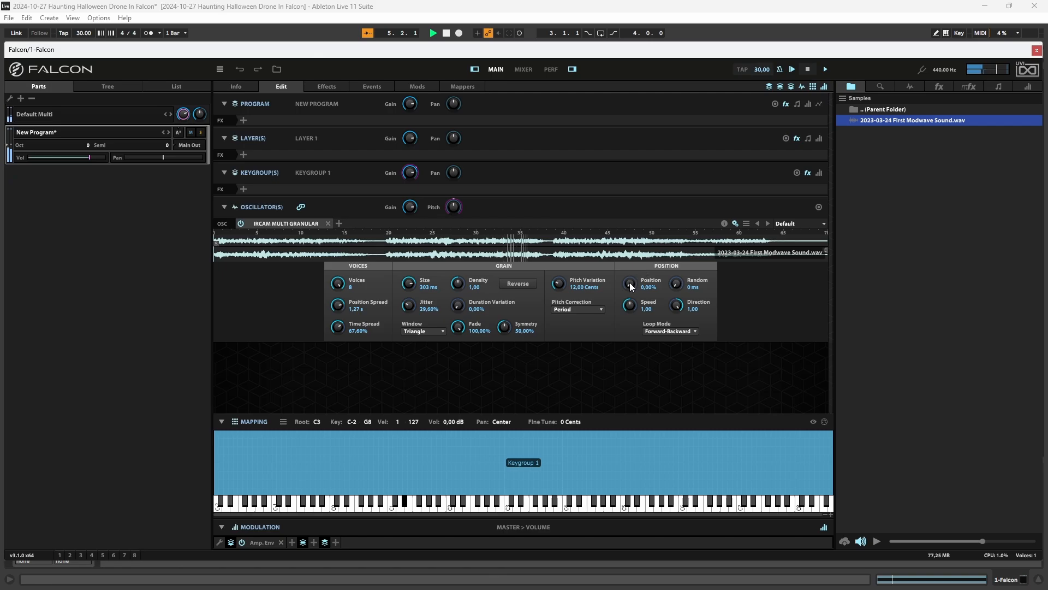
{"action": "left_click_drag", "start_coordinate": [632, 287], "coordinate": [694, 159]}
{"action": "left_click", "coordinate": [676, 283]}
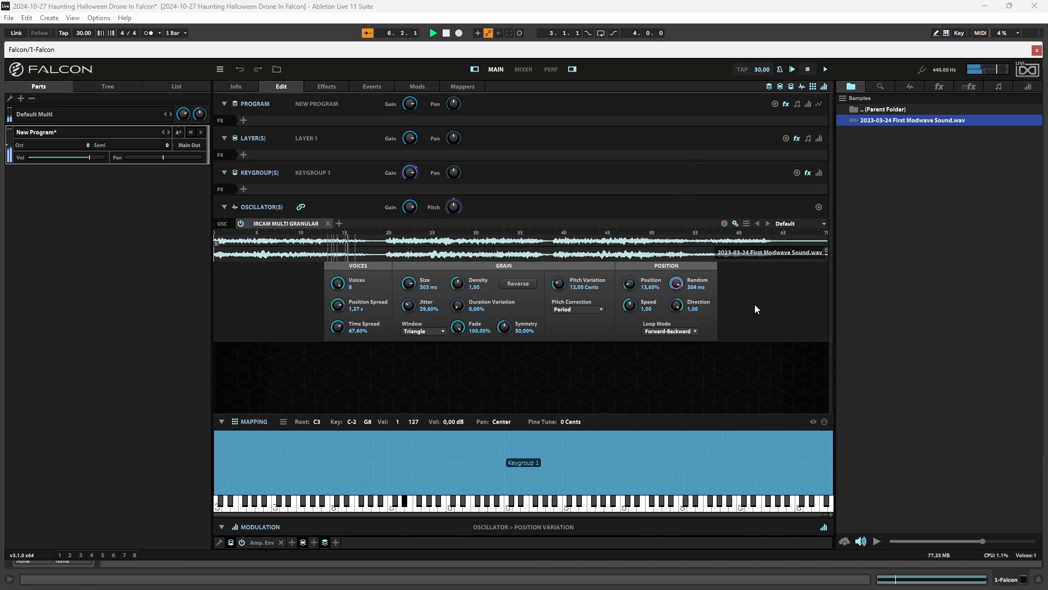
- Set the oscillator's Position Spread to 2.47 s, Time Spread to 78%, grain Size to 317 ms and Jitter to 34.8%
{"action": "left_click", "coordinate": [339, 307]}
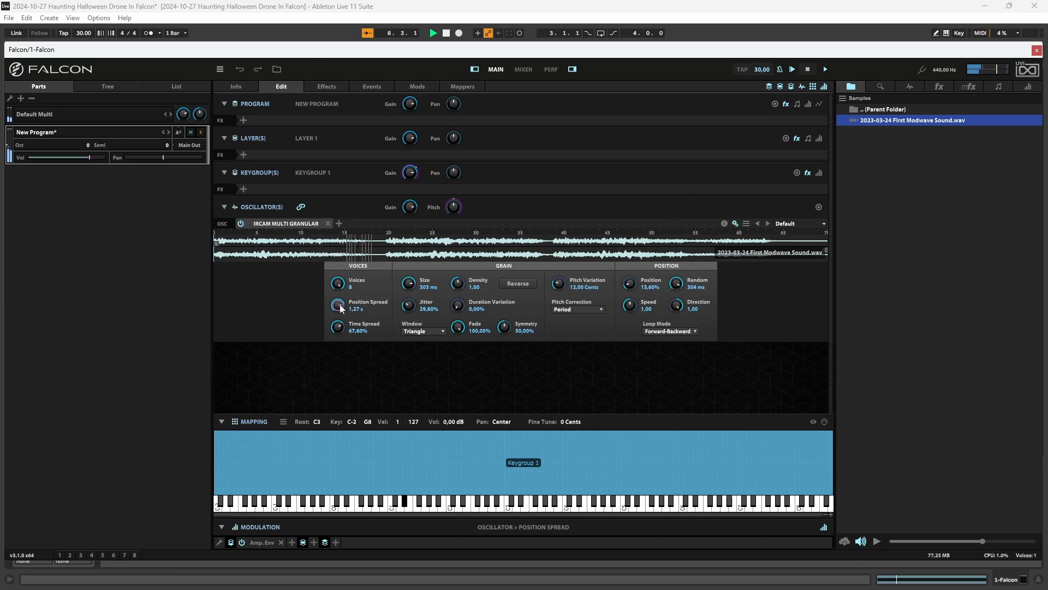
{"action": "mouse_move", "coordinate": [340, 305]}
{"action": "left_mouse_down"}
{"action": "mouse_move", "coordinate": [343, 295]}
{"action": "mouse_move", "coordinate": [339, 325]}
{"action": "mouse_move", "coordinate": [346, 314]}
{"action": "left_mouse_up"}
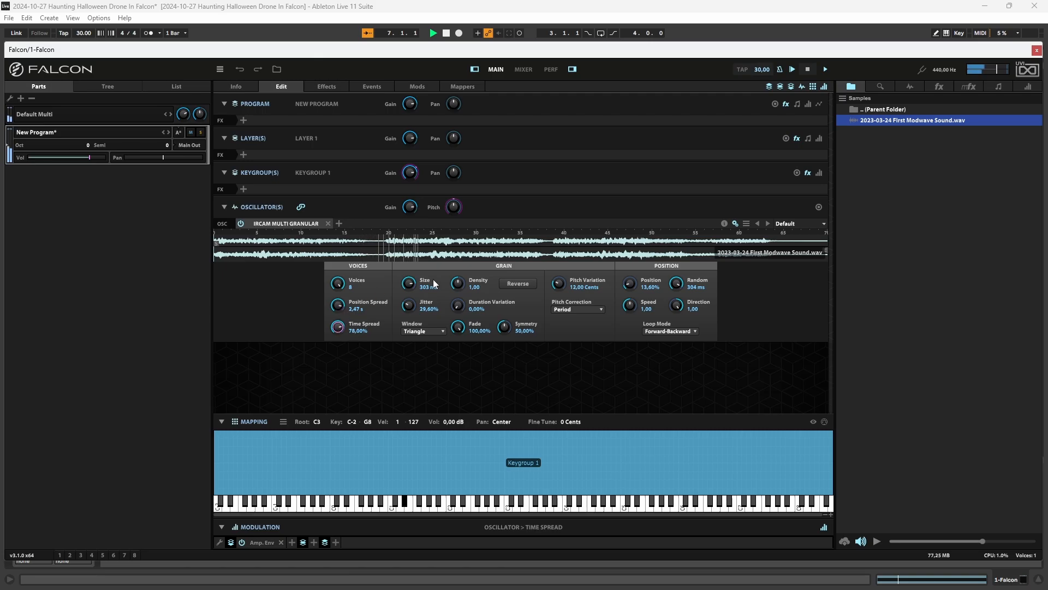
{"action": "left_click_drag", "start_coordinate": [412, 283], "coordinate": [414, 295]}
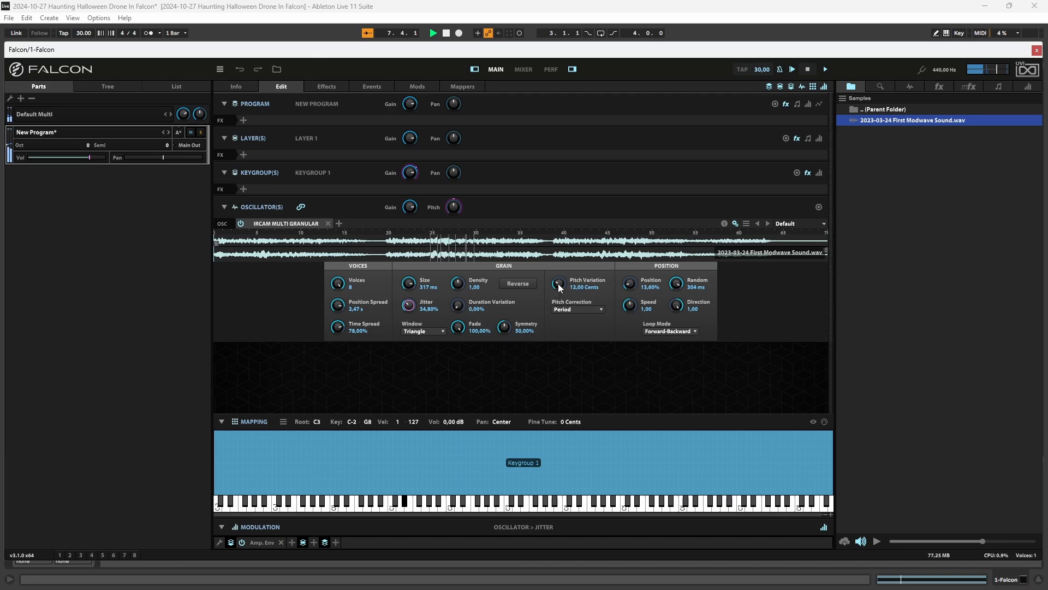
- Set the granular oscillator's Position to 44.8% and its position Random to 464 ms
{"action": "left_click_drag", "start_coordinate": [631, 284], "coordinate": [633, 245]}
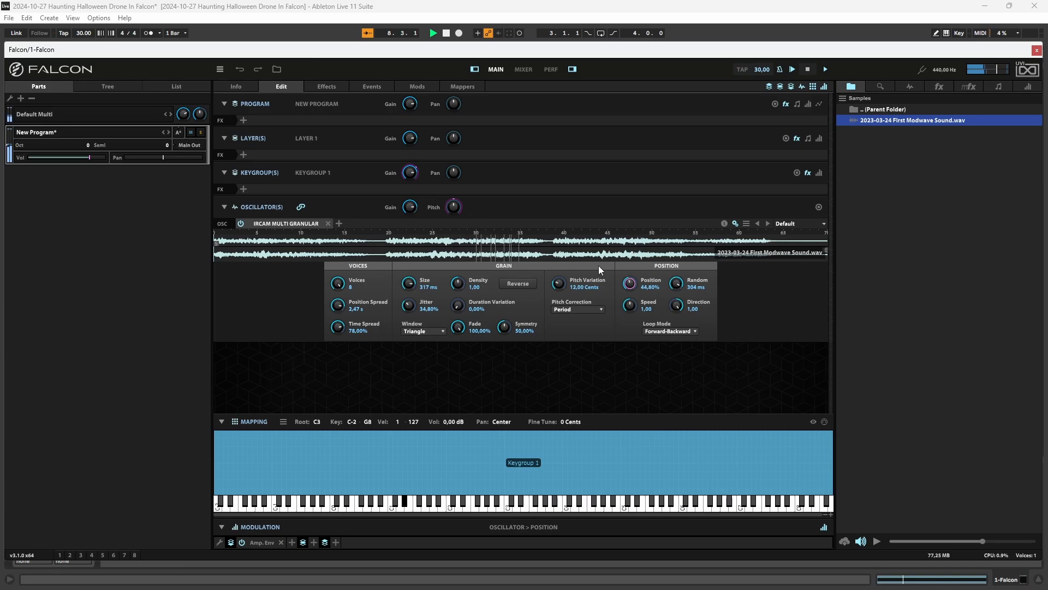
{"action": "left_click", "coordinate": [676, 284]}
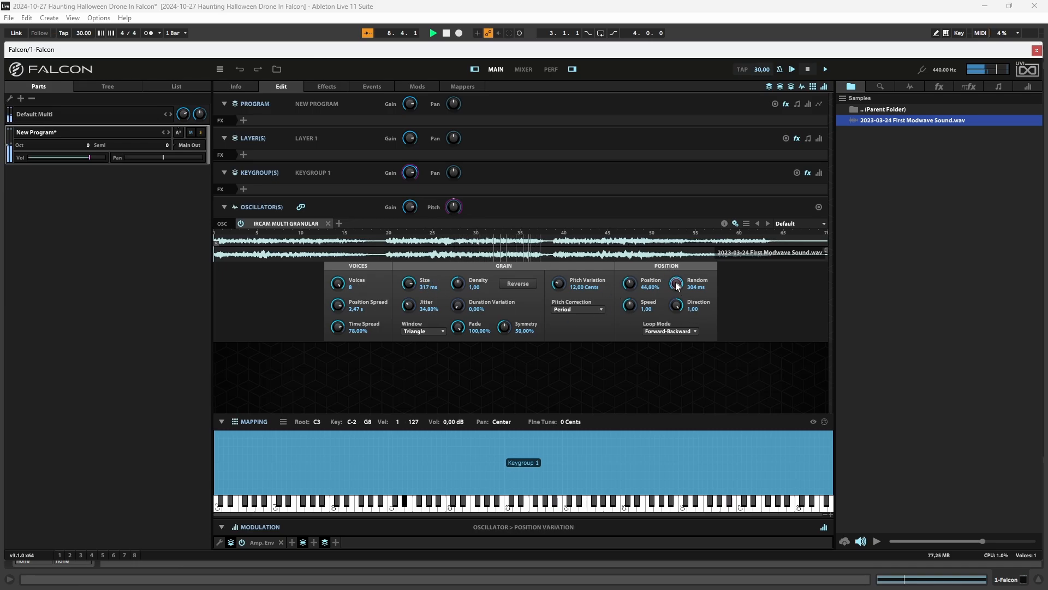
{"action": "left_click_drag", "start_coordinate": [677, 286], "coordinate": [678, 275]}
- Add a SparkVerb reverb to the program's effects using the Bizzaroid preset from the FX - Sound Design category
{"action": "left_click", "coordinate": [243, 119]}
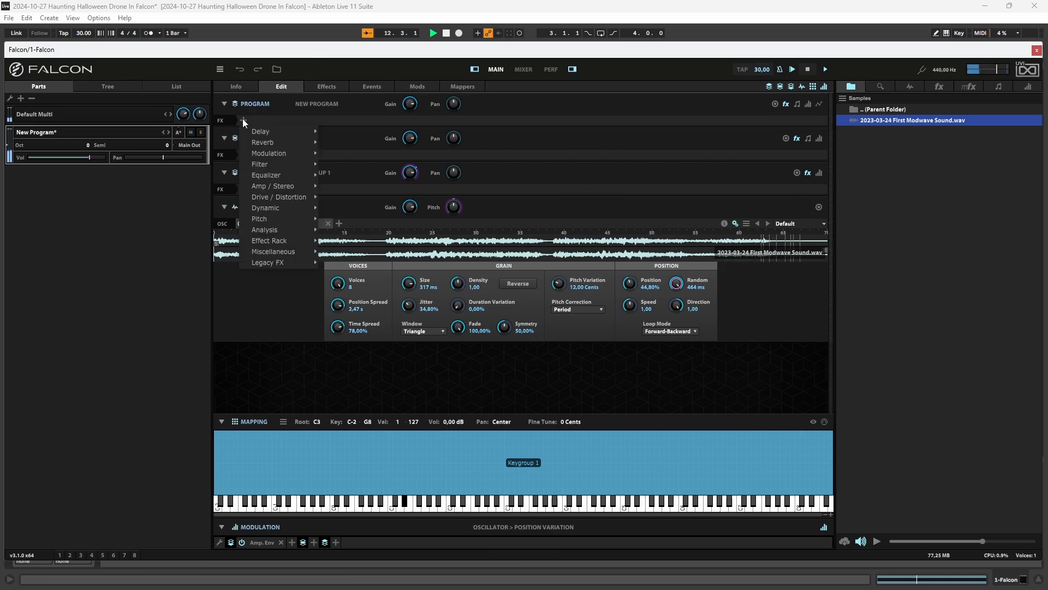
{"action": "mouse_move", "coordinate": [273, 142]}
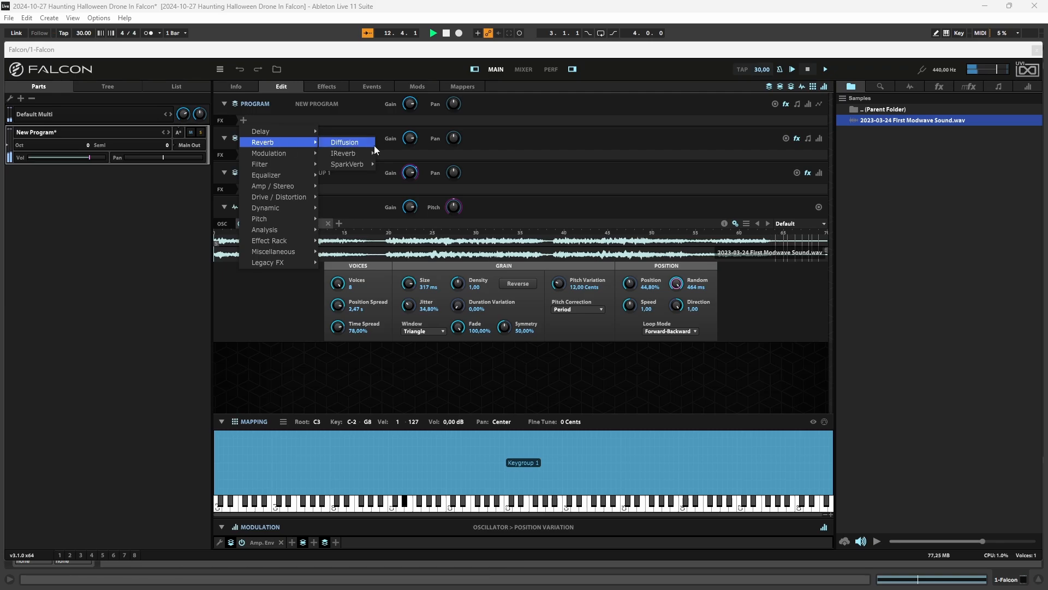
{"action": "mouse_move", "coordinate": [351, 165]}
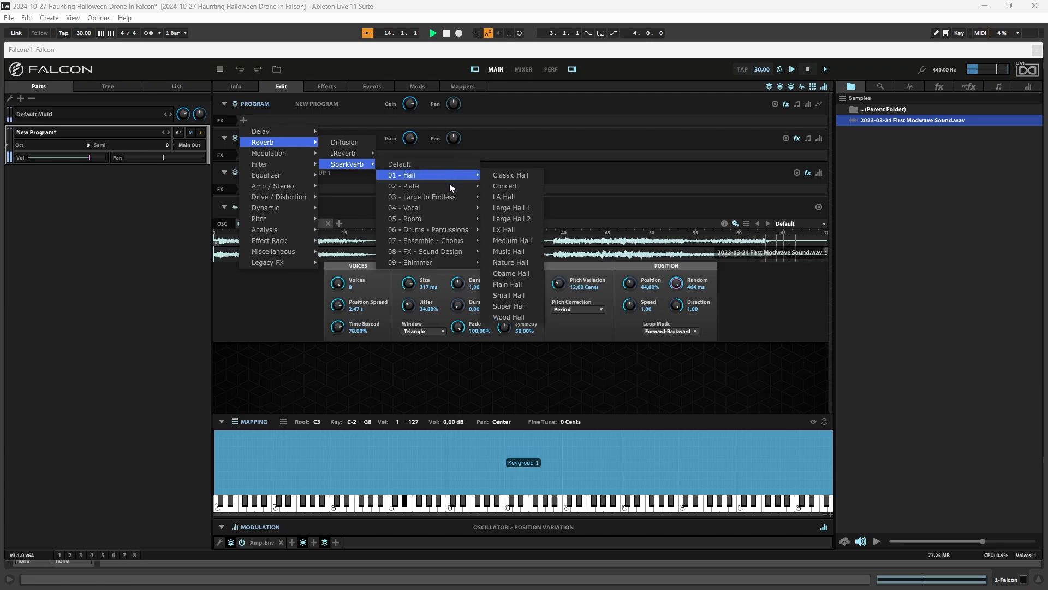
{"action": "mouse_move", "coordinate": [415, 252]}
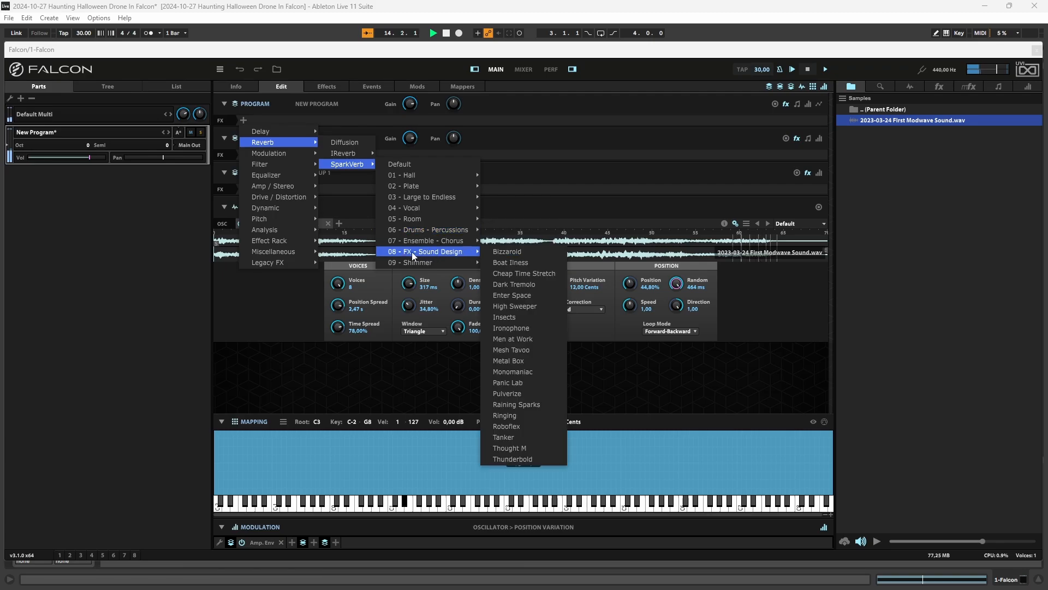
{"action": "left_click", "coordinate": [526, 253]}
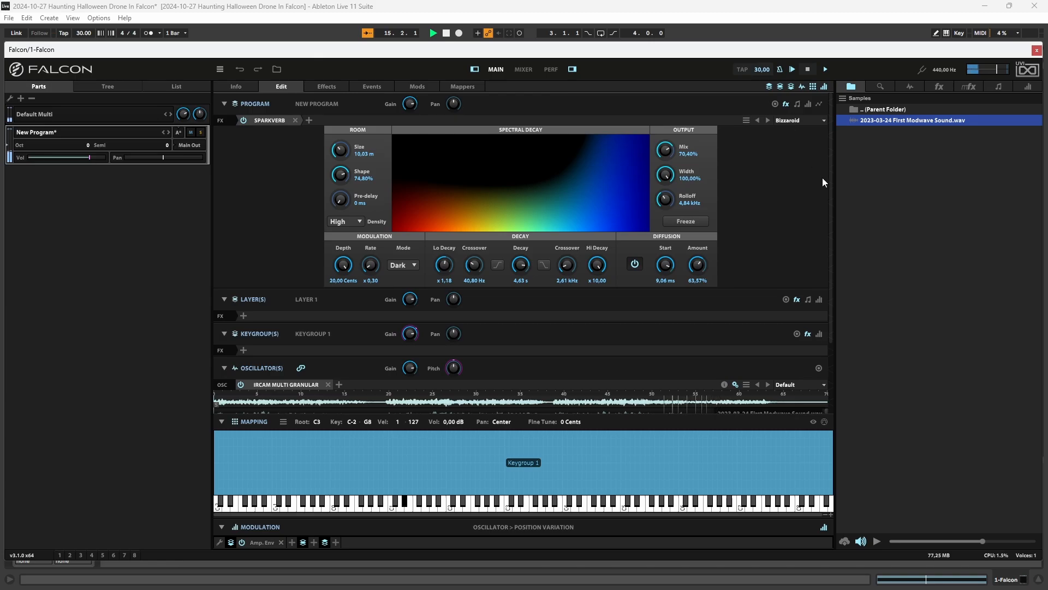
- Collapse the keyboard mapping section and set SparkVerb's room Size to 15.96 m and Mix to 71.2%
{"action": "left_click_drag", "start_coordinate": [666, 151], "coordinate": [667, 158]}
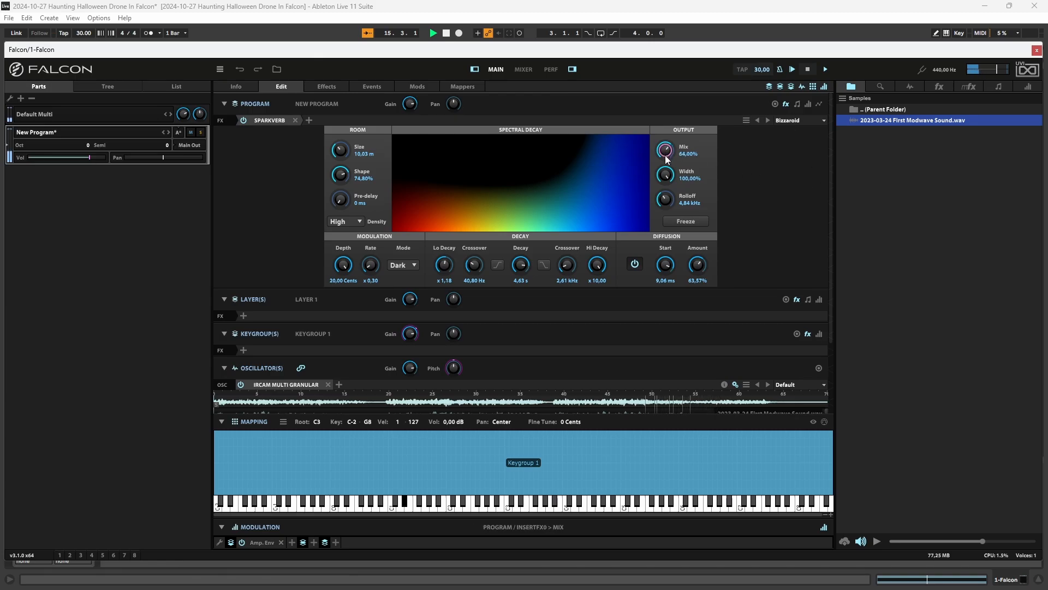
{"action": "left_click_drag", "start_coordinate": [673, 216], "coordinate": [678, 250]}
{"action": "left_click", "coordinate": [221, 421]}
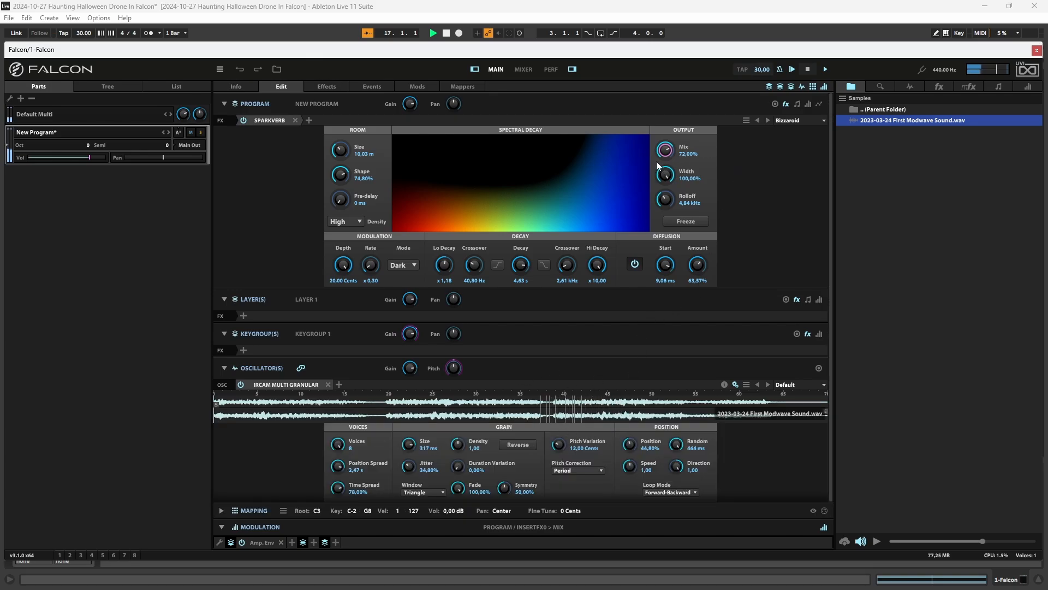
{"action": "left_click_drag", "start_coordinate": [668, 155], "coordinate": [697, 143]}
{"action": "left_click_drag", "start_coordinate": [338, 155], "coordinate": [343, 124]}
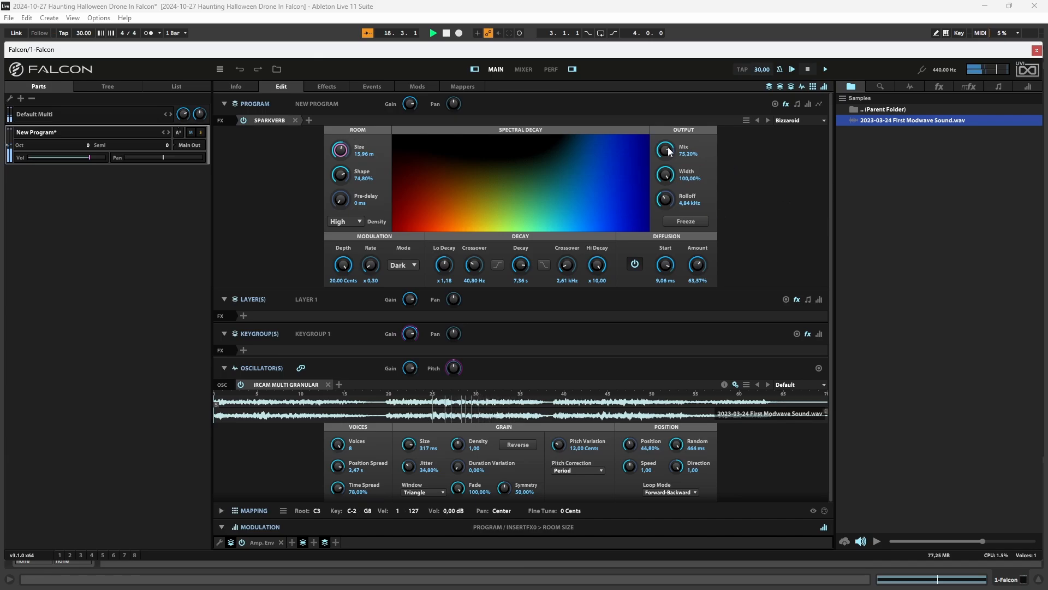
{"action": "left_click_drag", "start_coordinate": [667, 152], "coordinate": [667, 155]}
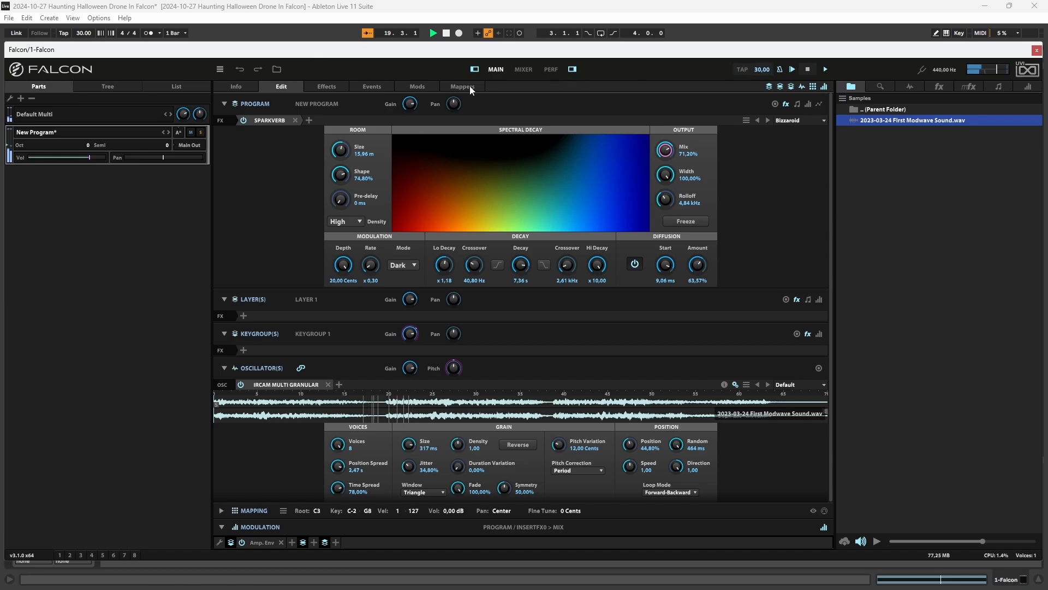
- Add a Dual Delay X after SparkVerb using the Modulated Galopper preset from the Creative category
{"action": "left_click", "coordinate": [310, 119]}
{"action": "mouse_move", "coordinate": [359, 129]}
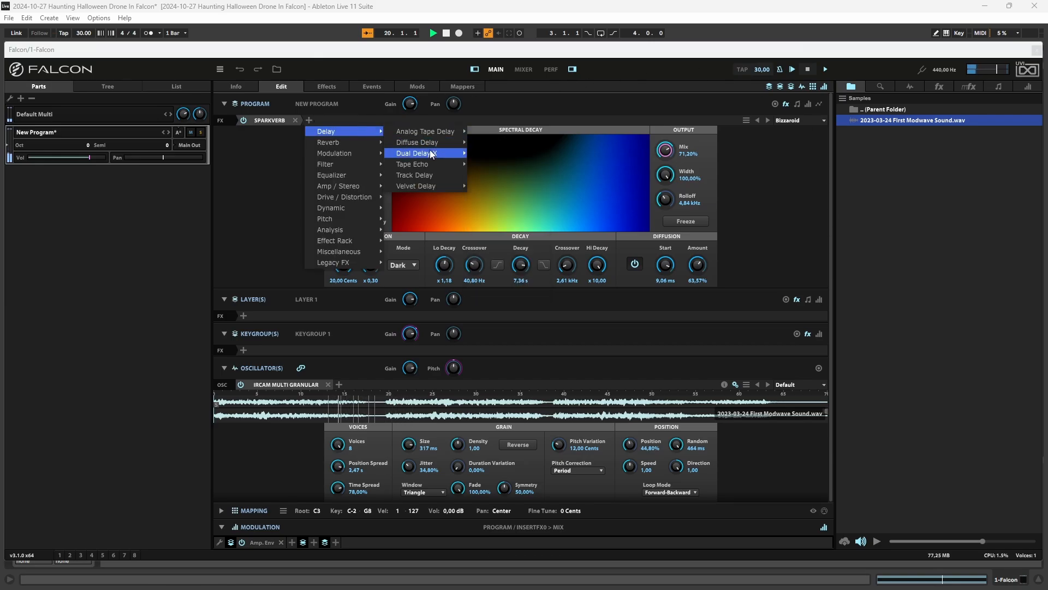
{"action": "mouse_move", "coordinate": [425, 155]}
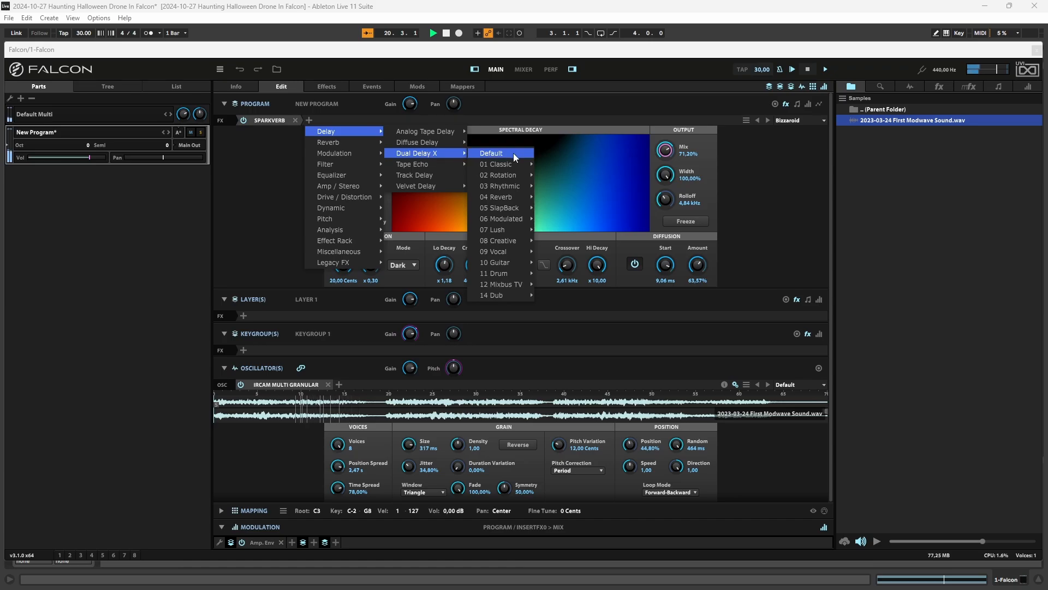
{"action": "mouse_move", "coordinate": [512, 242]}
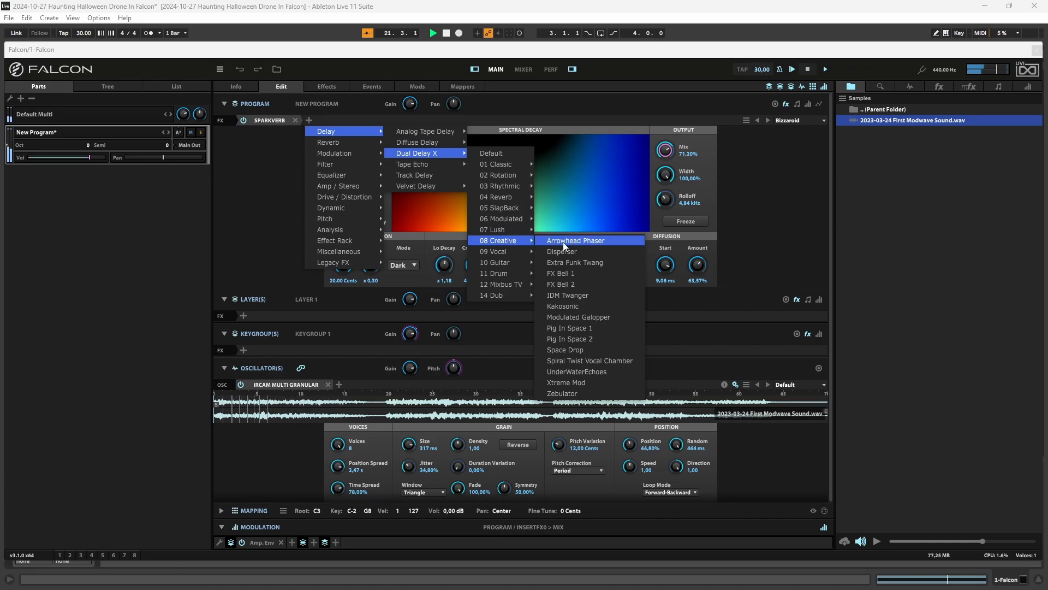
{"action": "left_click", "coordinate": [595, 316]}
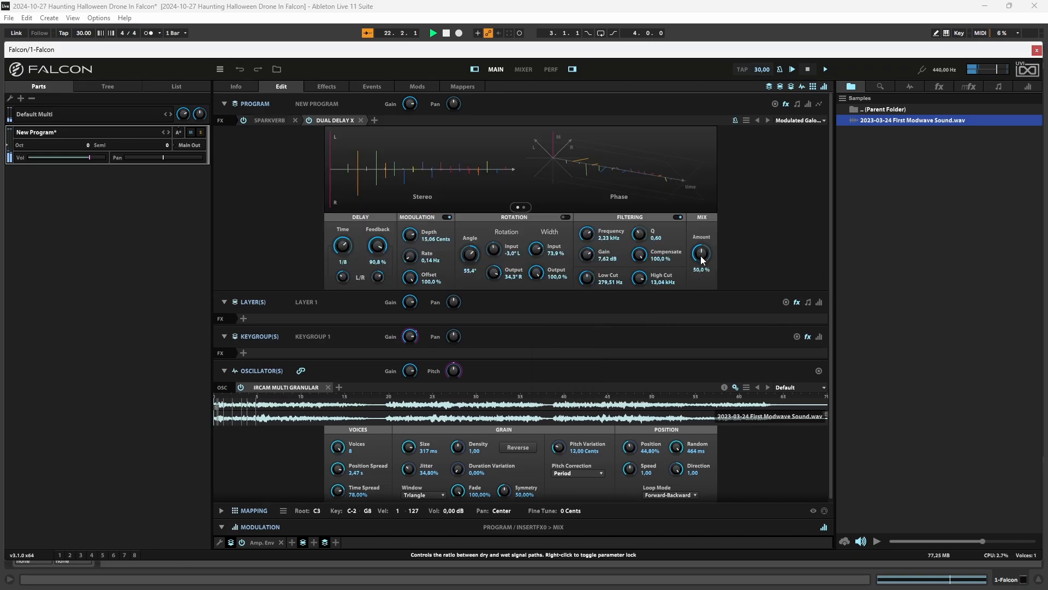
- Sweep Dual Delay X's mix Amount down to 0% and back up, settling at about 75%
{"action": "left_click_drag", "start_coordinate": [700, 255], "coordinate": [700, 307]}
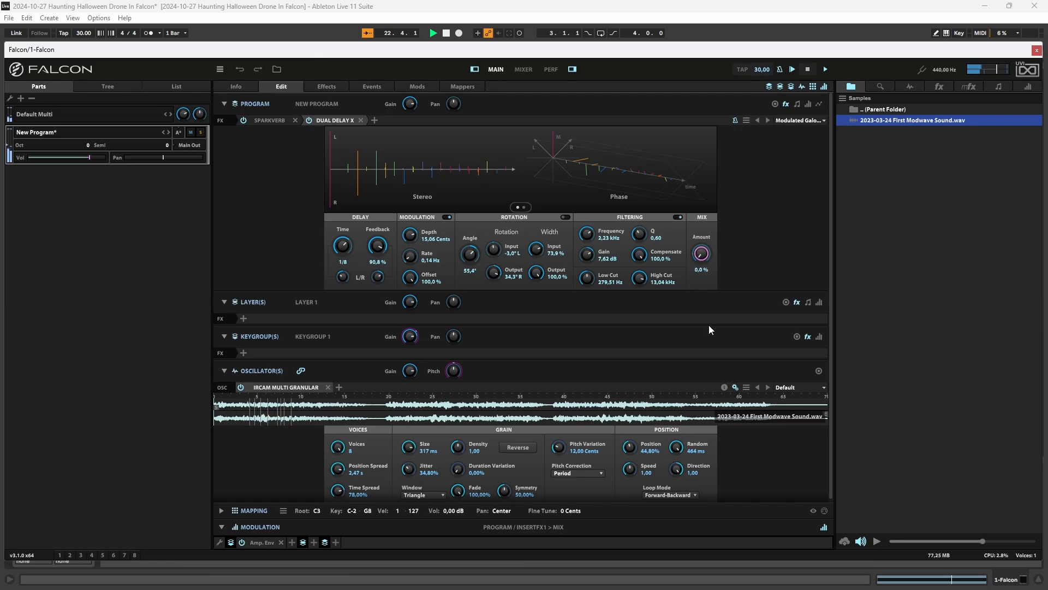
{"action": "left_click_drag", "start_coordinate": [710, 326], "coordinate": [738, 200]}
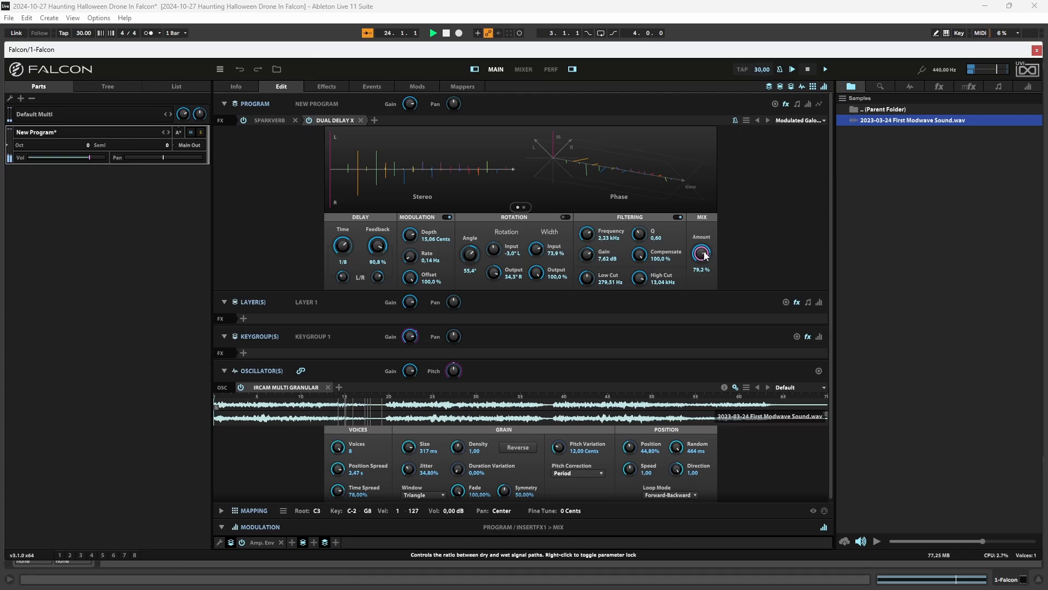
{"action": "left_click_drag", "start_coordinate": [704, 252], "coordinate": [705, 257]}
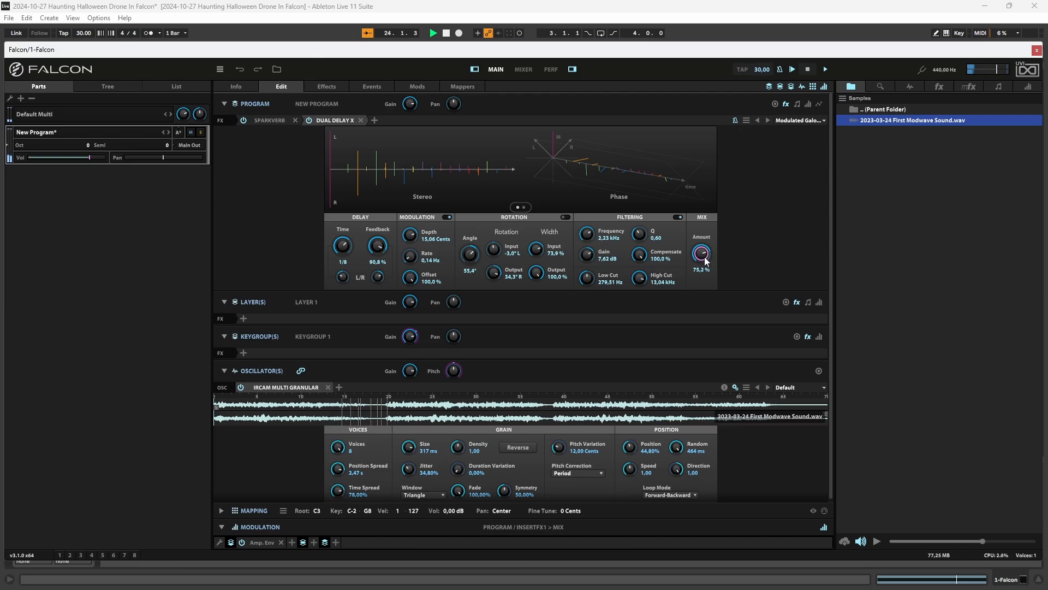
- Compare the sound with SparkVerb's Mix at 0% and set the Mix to 71.6%
{"action": "left_click", "coordinate": [274, 120]}
{"action": "left_click_drag", "start_coordinate": [665, 151], "coordinate": [663, 244]}
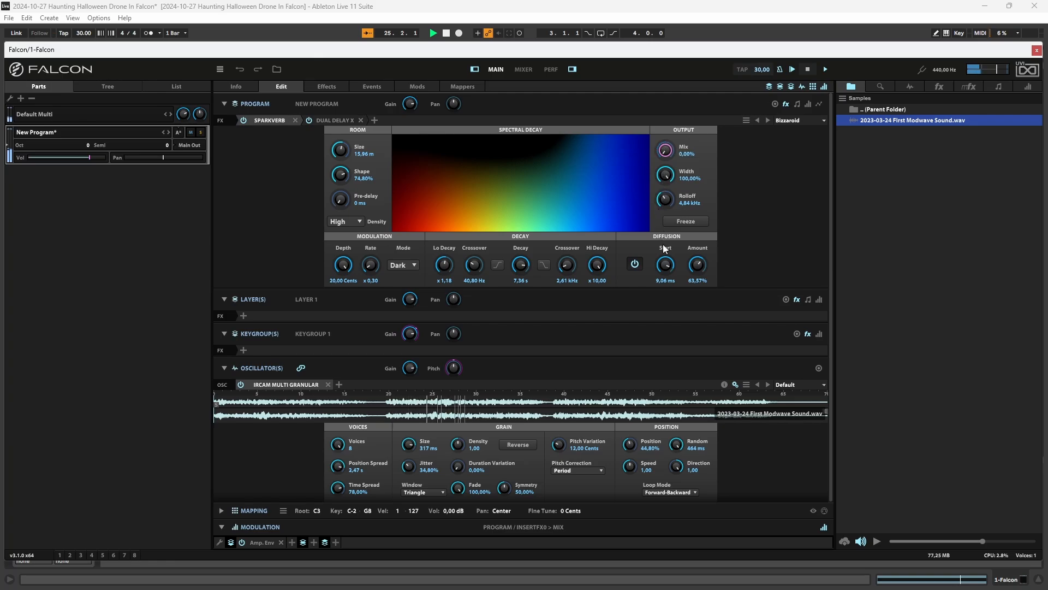
{"action": "left_click_drag", "start_coordinate": [665, 249], "coordinate": [668, 204]}
- Add a LowPass 12 filter to the effects of Layer 1
{"action": "left_click", "coordinate": [243, 316]}
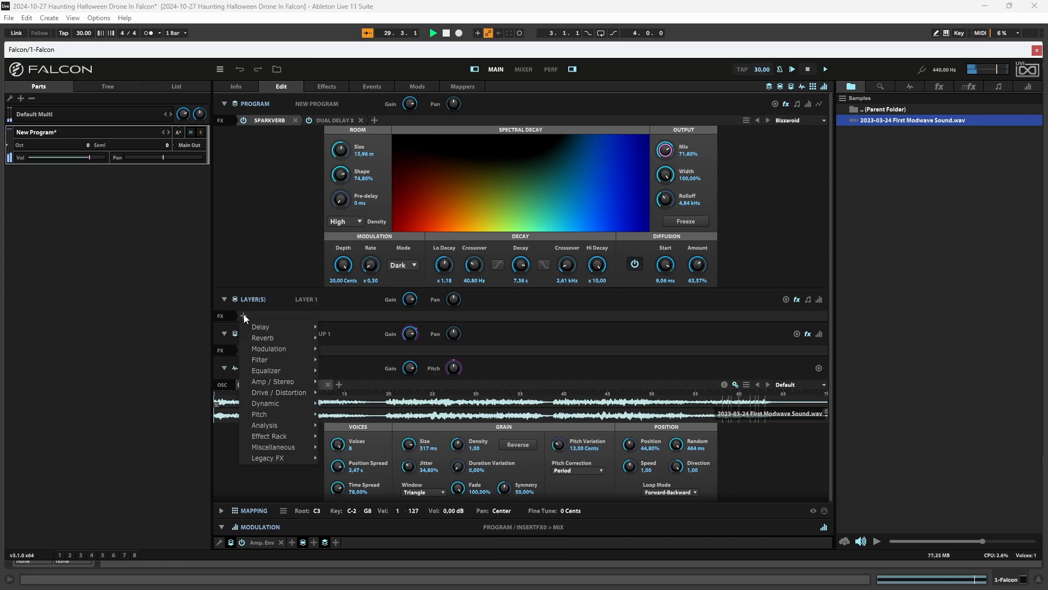
{"action": "mouse_move", "coordinate": [286, 358]}
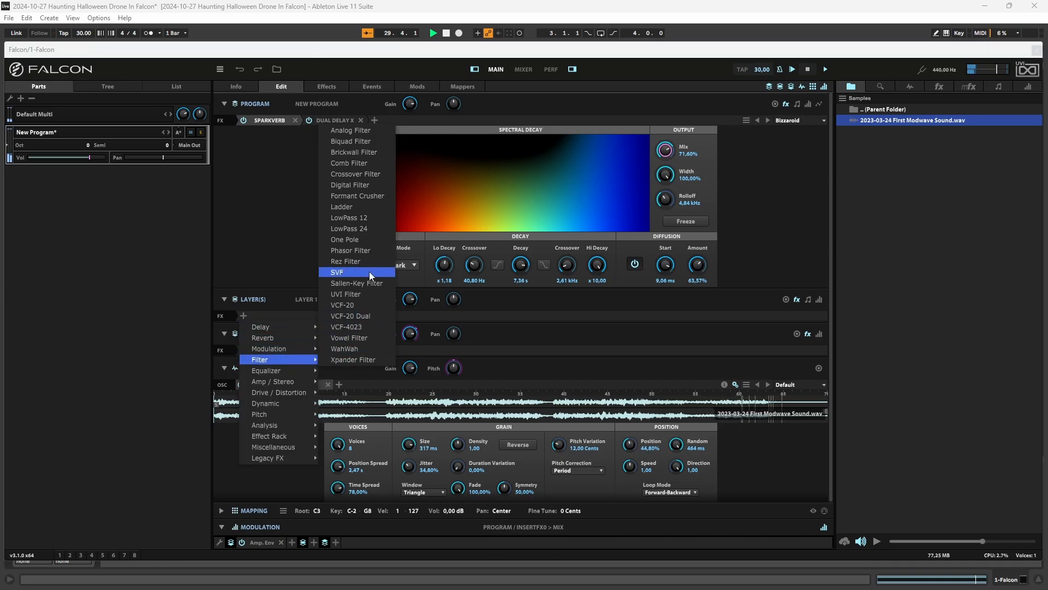
{"action": "left_click", "coordinate": [382, 219]}
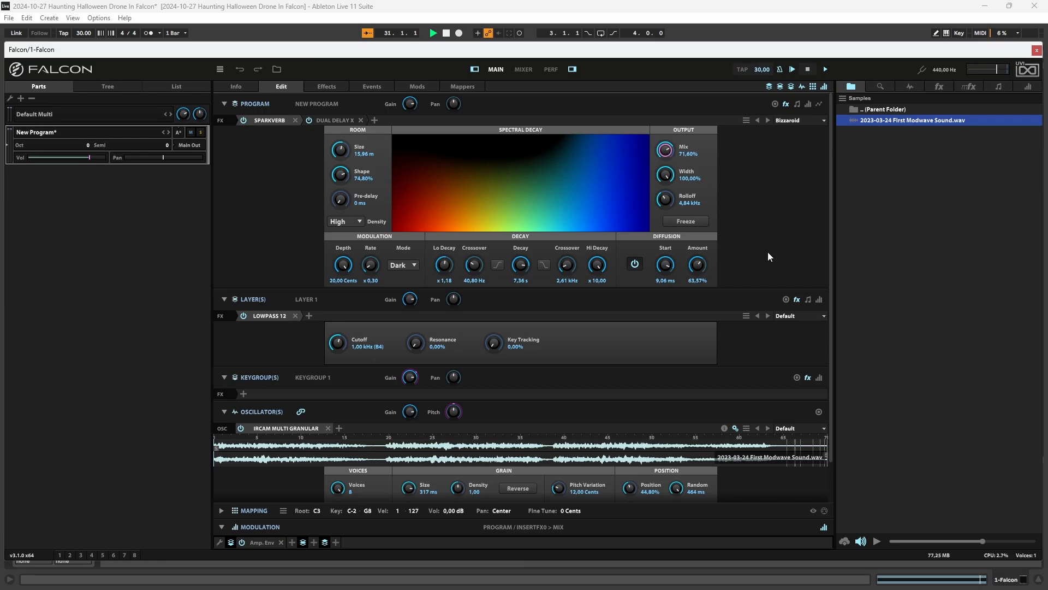
- Lower SparkVerb's Mix and set Dual Delay X's mix Amount to 50%
{"action": "scroll", "coordinate": [766, 250], "scroll_direction": "down", "scroll_amount": 2}
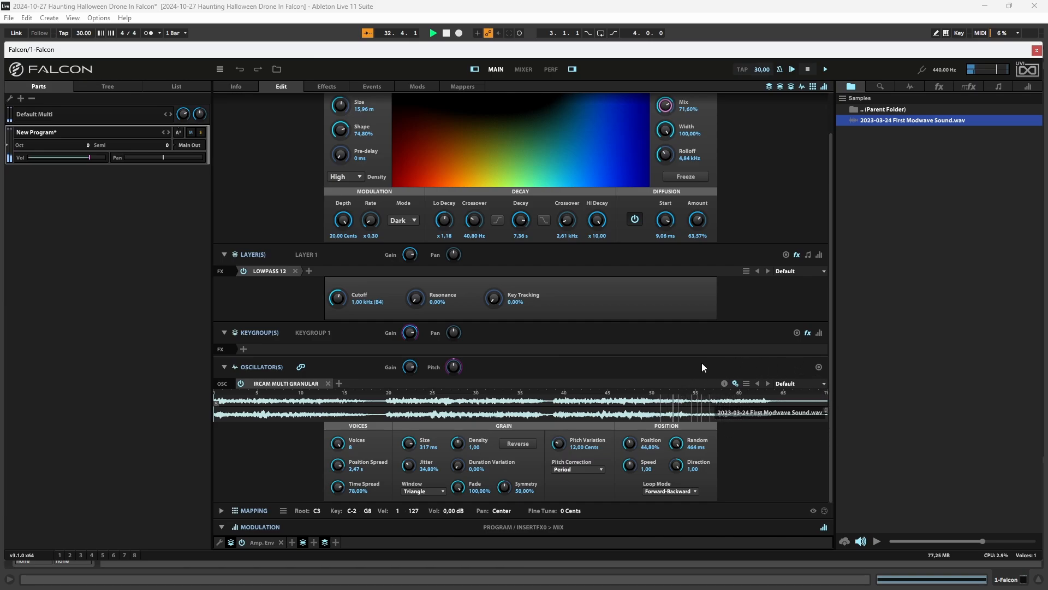
{"action": "scroll", "coordinate": [667, 361], "scroll_direction": "up", "scroll_amount": 1}
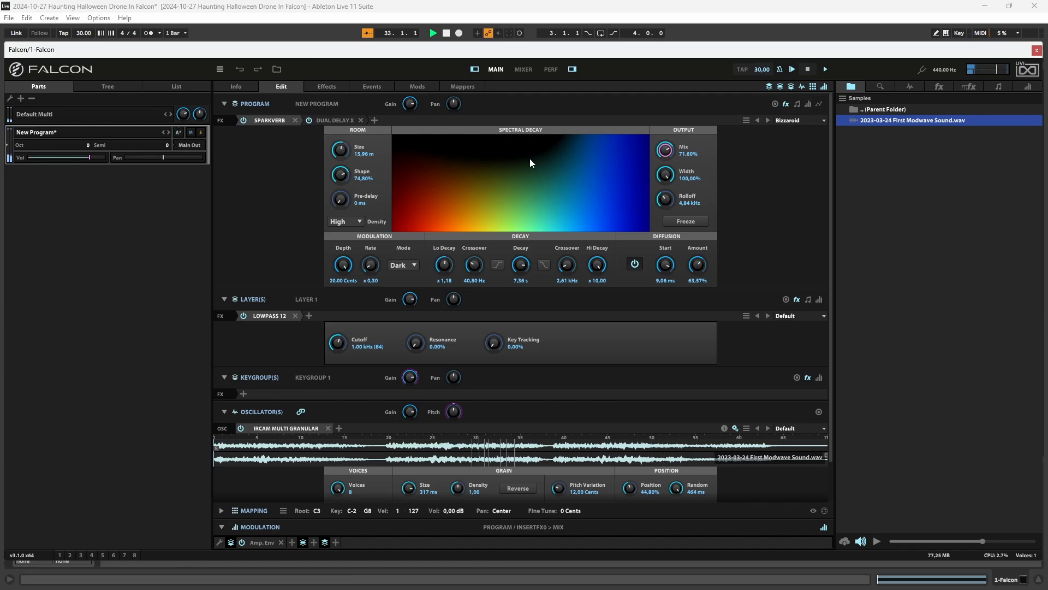
{"action": "left_click_drag", "start_coordinate": [667, 151], "coordinate": [663, 179]}
{"action": "left_click", "coordinate": [330, 119]}
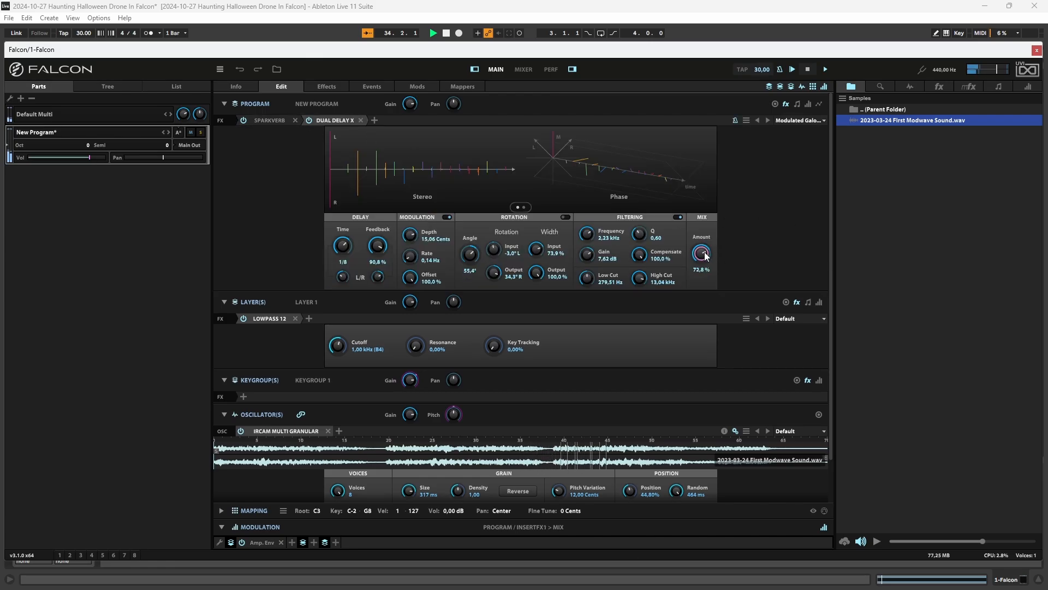
{"action": "left_click_drag", "start_coordinate": [706, 257], "coordinate": [703, 264]}
{"action": "left_click_drag", "start_coordinate": [703, 323], "coordinate": [709, 283]}
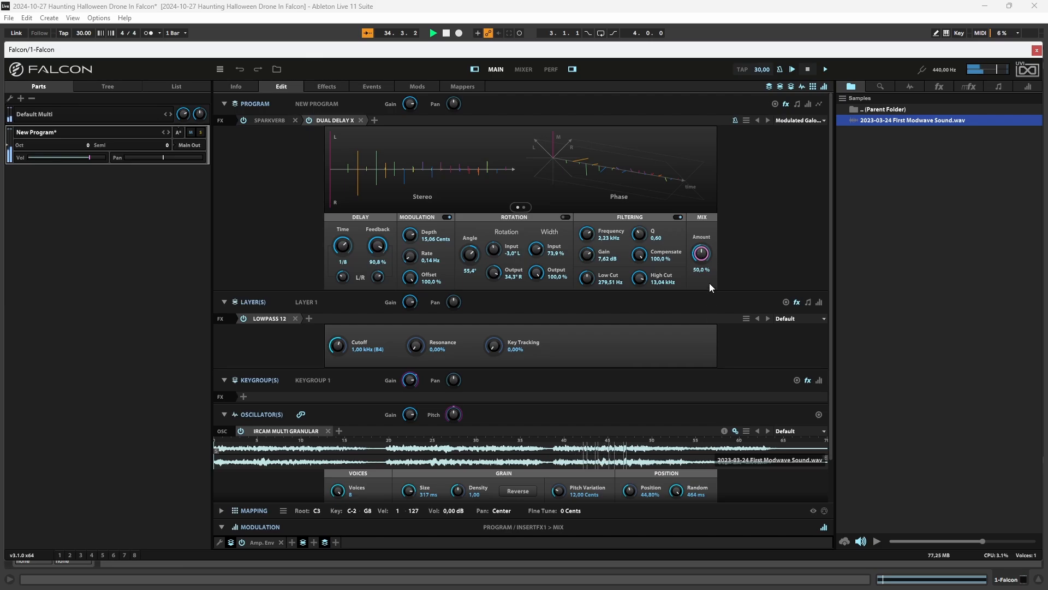
- Set the cutoff of the layer's LowPass 12 filter to 195.9 Hz
{"action": "left_click", "coordinate": [260, 320]}
{"action": "left_click", "coordinate": [267, 321]}
{"action": "left_click_drag", "start_coordinate": [339, 354], "coordinate": [336, 379]}
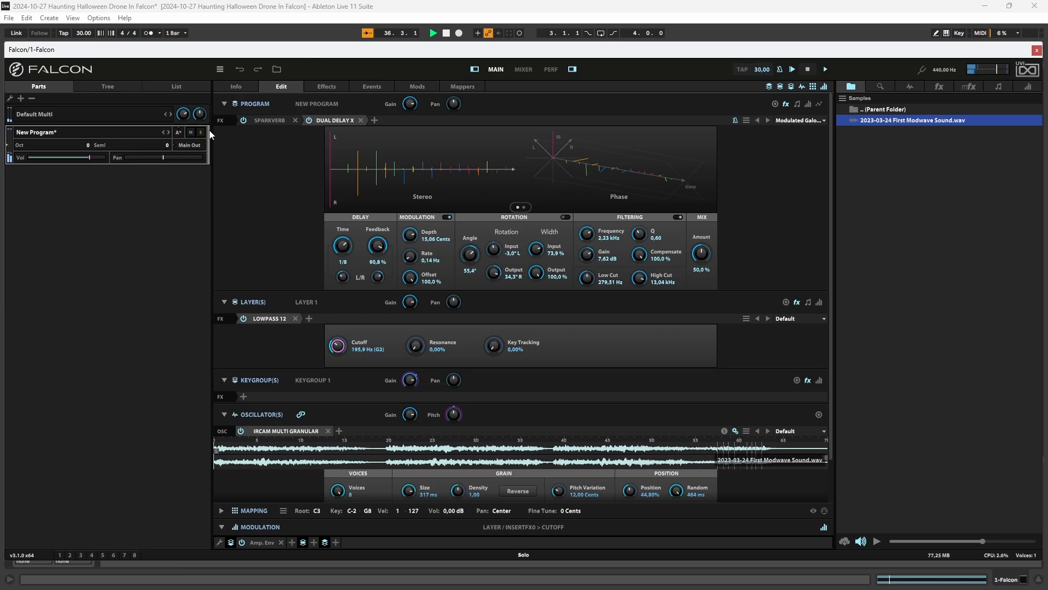
- Set Falcon's master volume to 0 dB
{"action": "left_click", "coordinate": [185, 117]}
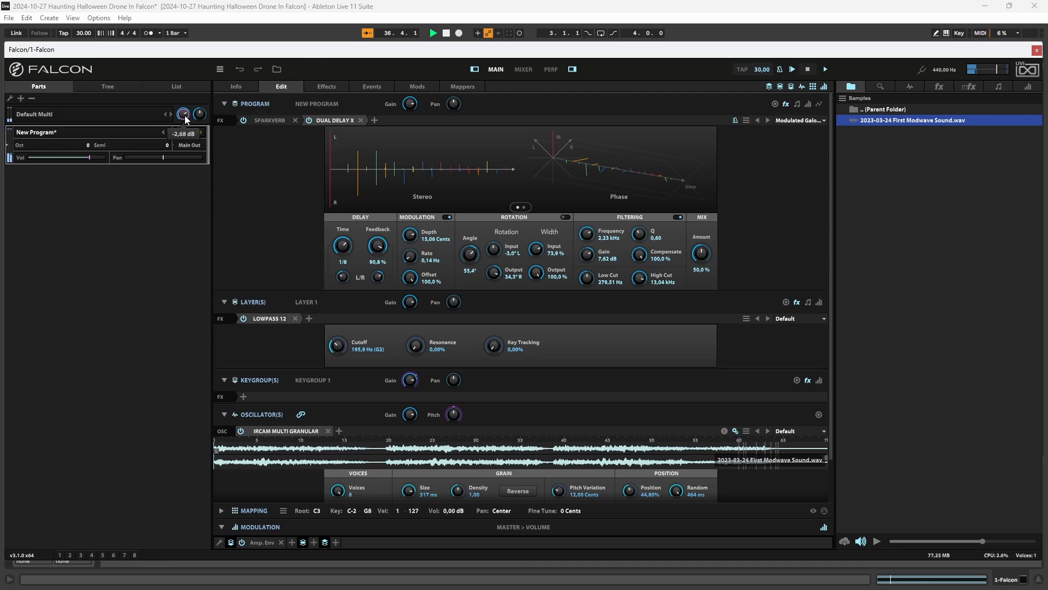
{"action": "double_click", "coordinate": [186, 117]}
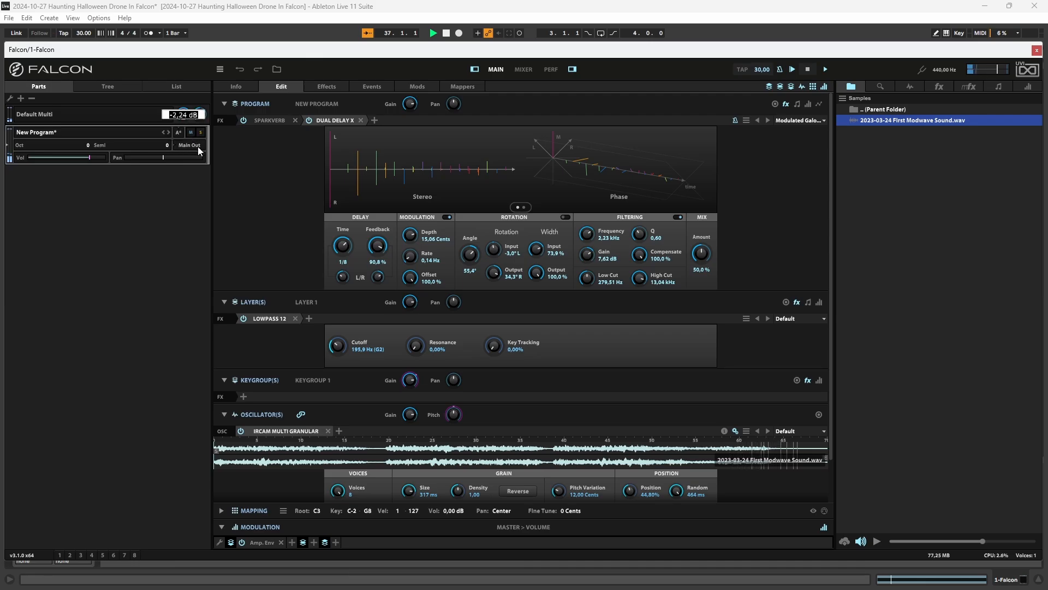
{"action": "type", "text": "0"}
{"action": "key", "text": "Return"}
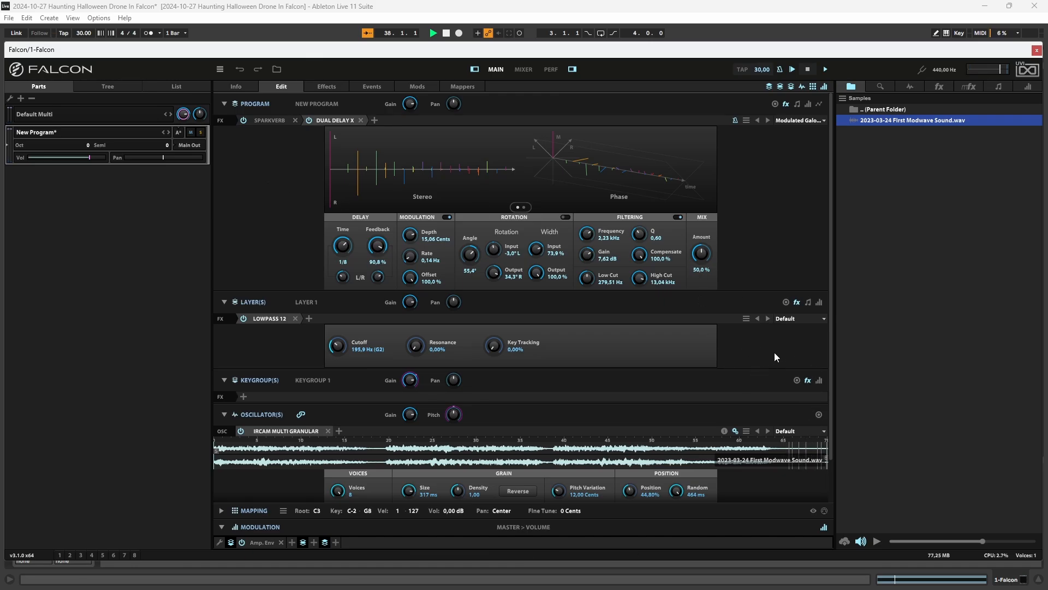
- Try a resonance of 59.6% on the layer's LowPass 12 filter
{"action": "scroll", "coordinate": [774, 353], "scroll_direction": "down", "scroll_amount": 1}
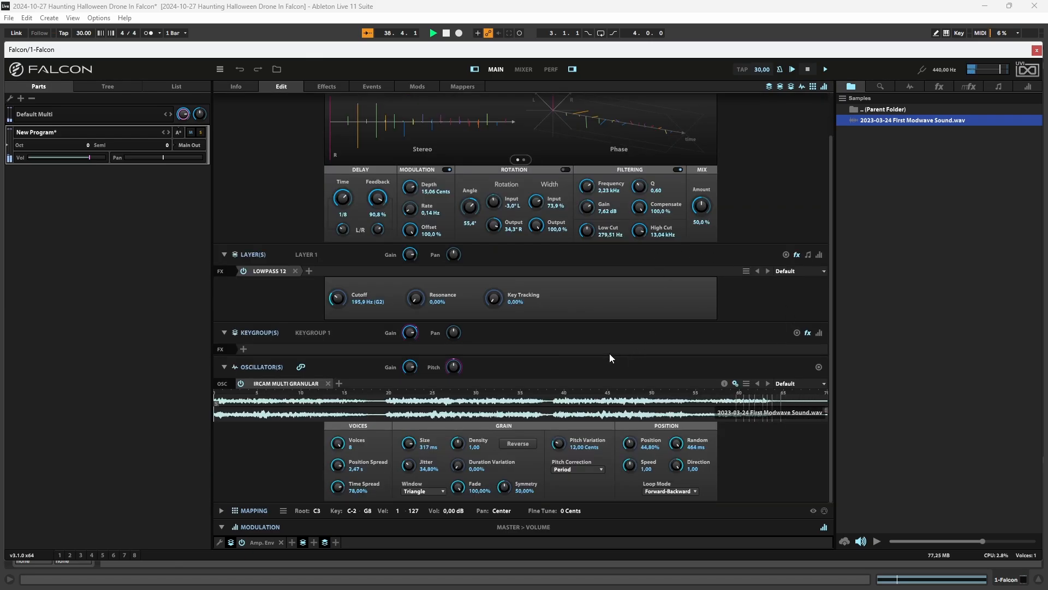
{"action": "scroll", "coordinate": [744, 336], "scroll_direction": "up", "scroll_amount": 1}
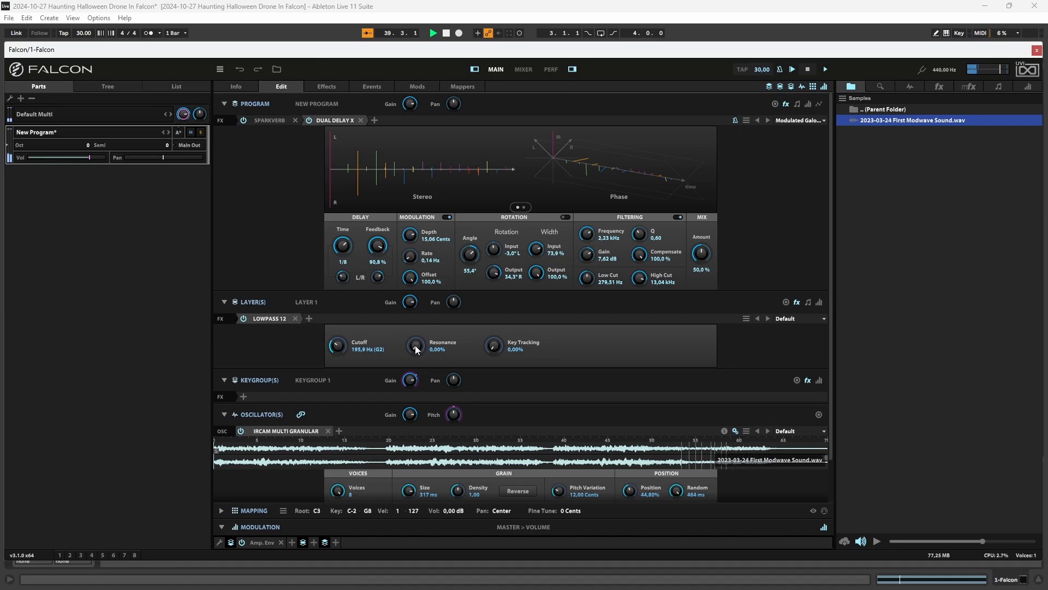
{"action": "left_click_drag", "start_coordinate": [416, 346], "coordinate": [425, 266]}
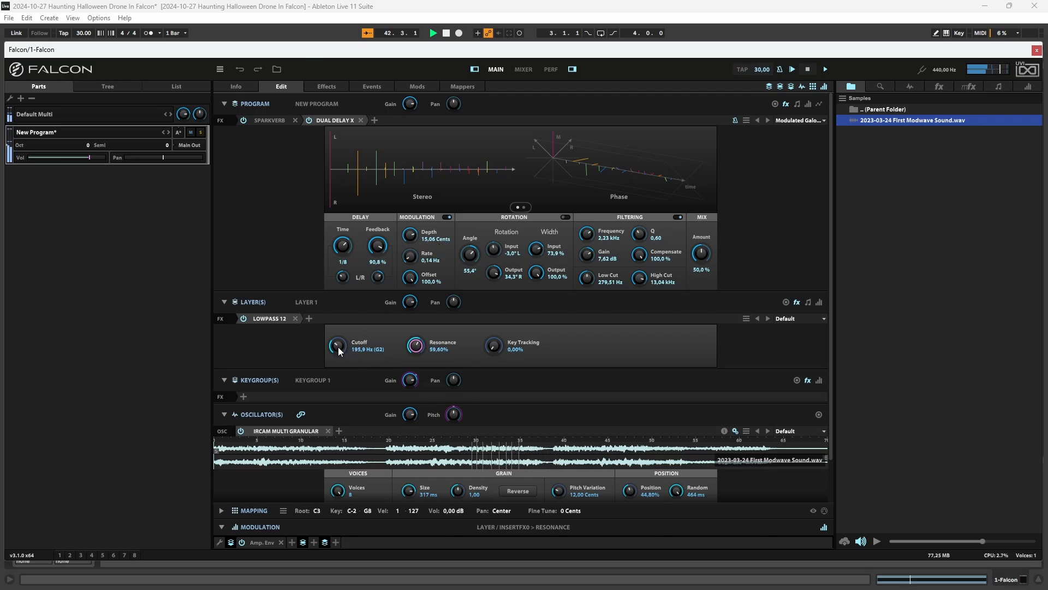
- Reset the LowPass 12 filter's resonance to 0% and set its cutoff to about 608 Hz (D#4)
{"action": "left_click_drag", "start_coordinate": [339, 352], "coordinate": [342, 325]}
{"action": "left_click_drag", "start_coordinate": [413, 345], "coordinate": [446, 453]}
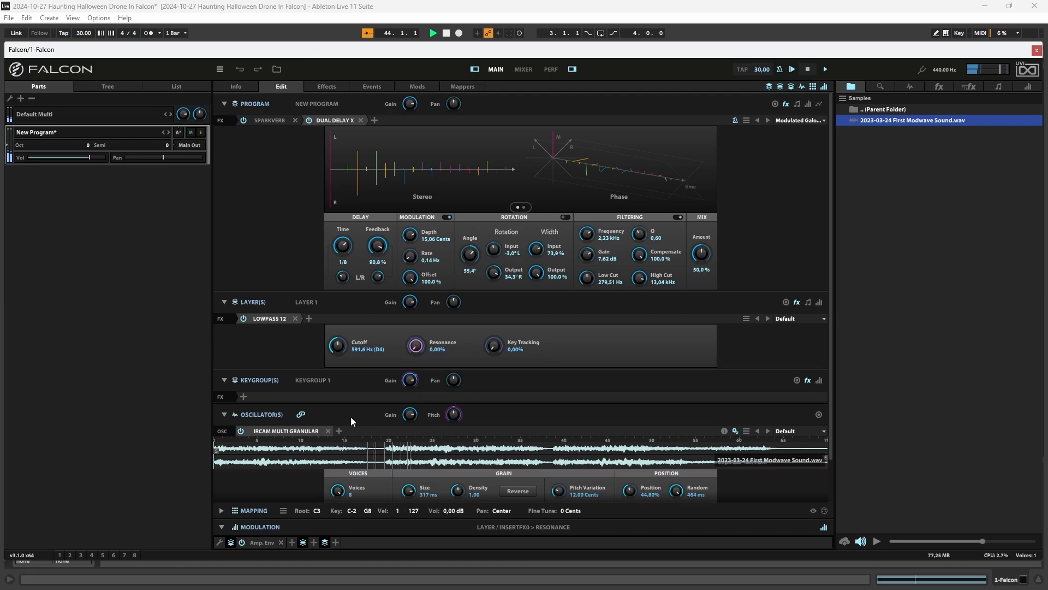
{"action": "left_click_drag", "start_coordinate": [338, 351], "coordinate": [363, 347]}
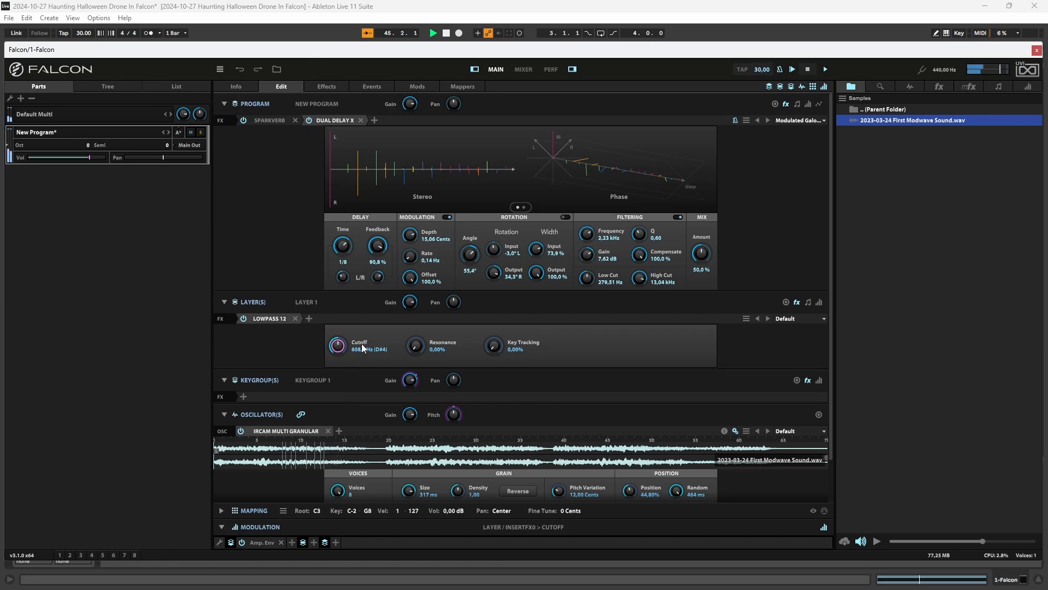
- Modulate the cutoff of the layer's LowPass 12 filter with a new layer-level LFO
{"action": "scroll", "coordinate": [405, 319], "scroll_direction": "down", "scroll_amount": 2}
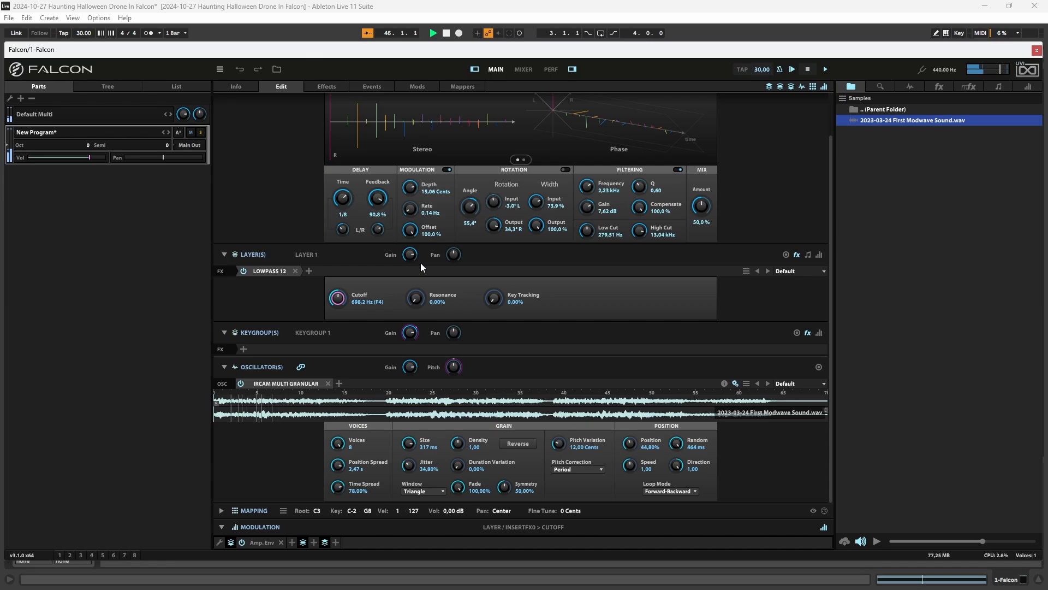
{"action": "right_click", "coordinate": [340, 300]}
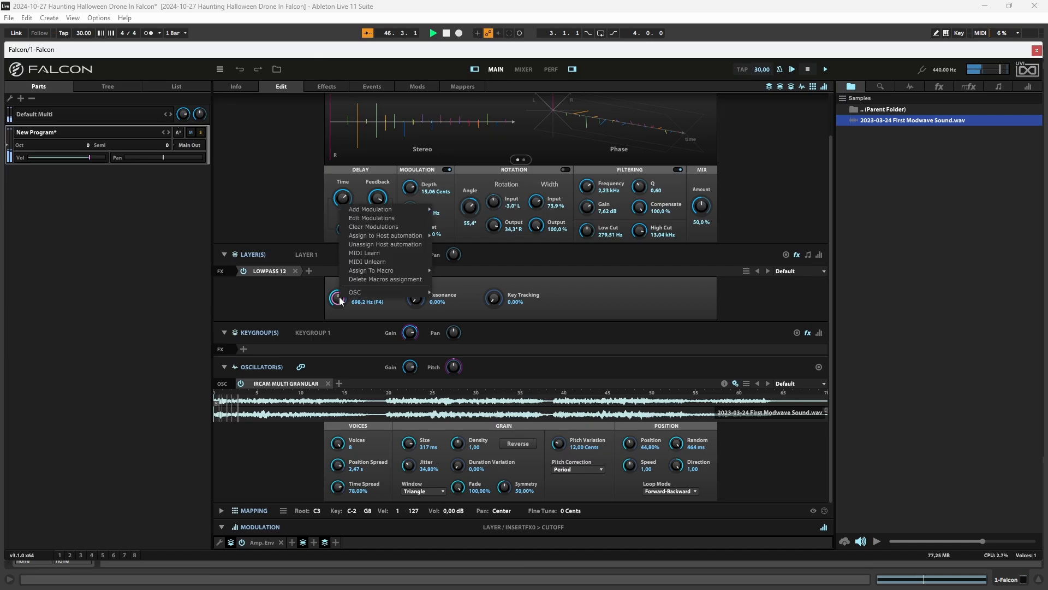
{"action": "mouse_move", "coordinate": [399, 209]}
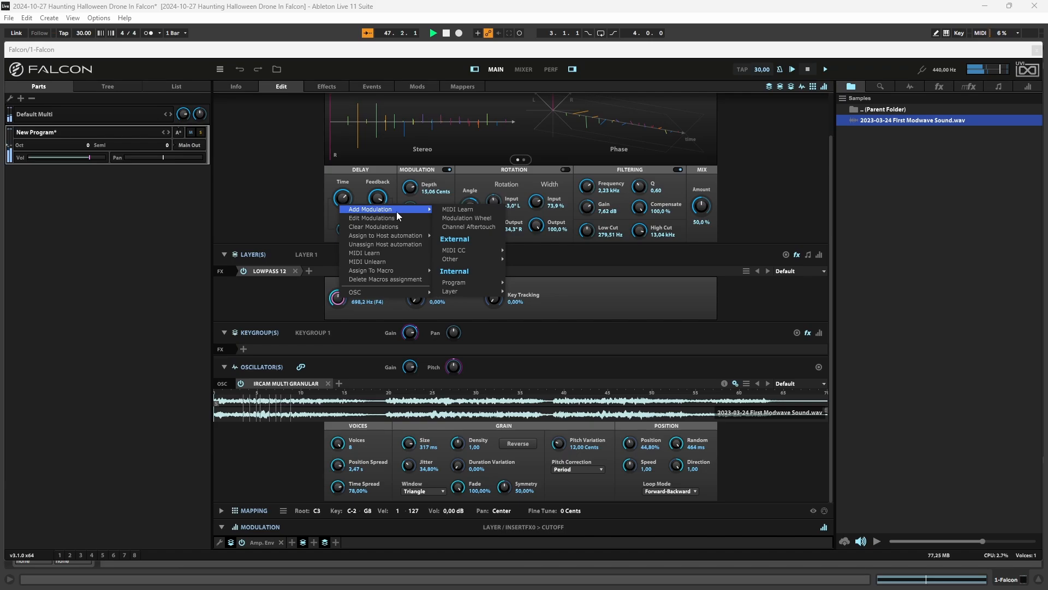
{"action": "mouse_move", "coordinate": [469, 290]}
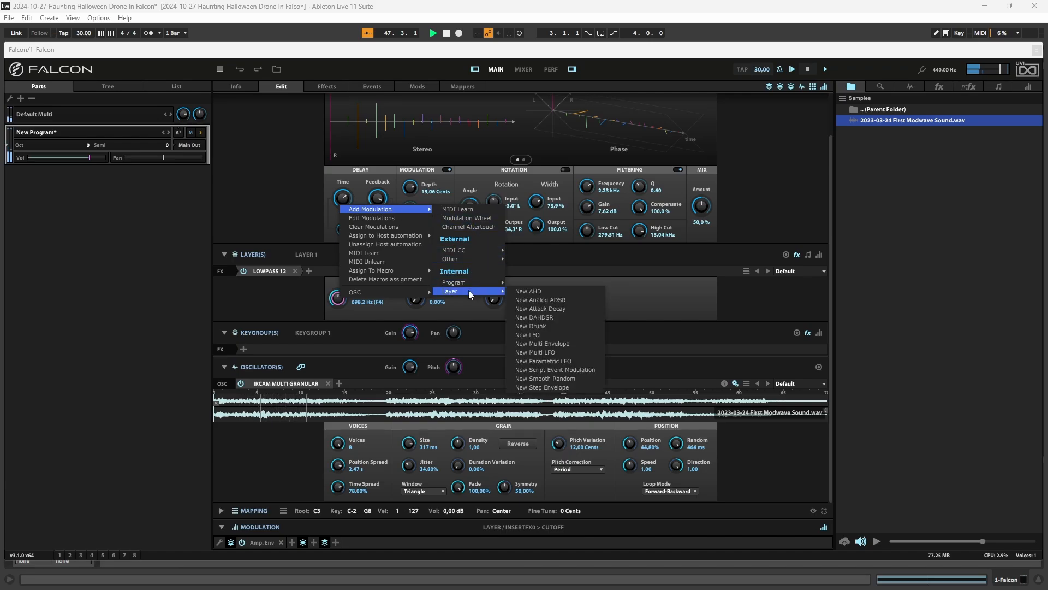
{"action": "left_click", "coordinate": [553, 335]}
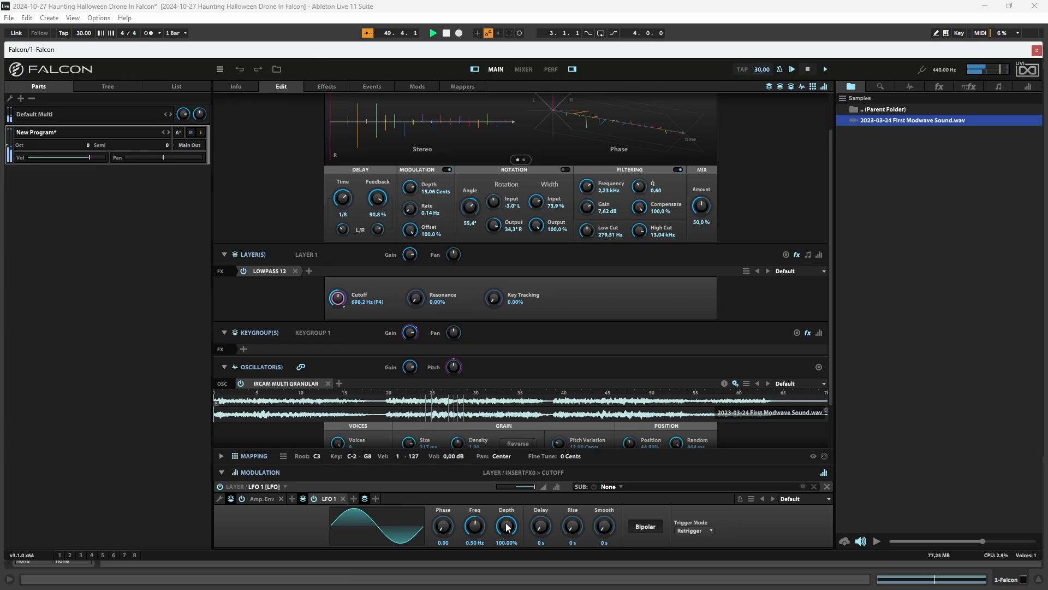
- Set the cutoff LFO to 0.07 Hz and 100% depth, and reduce its modulation ratio to a small positive amount
{"action": "left_click_drag", "start_coordinate": [507, 527], "coordinate": [480, 557]}
{"action": "left_click_drag", "start_coordinate": [511, 526], "coordinate": [511, 530]}
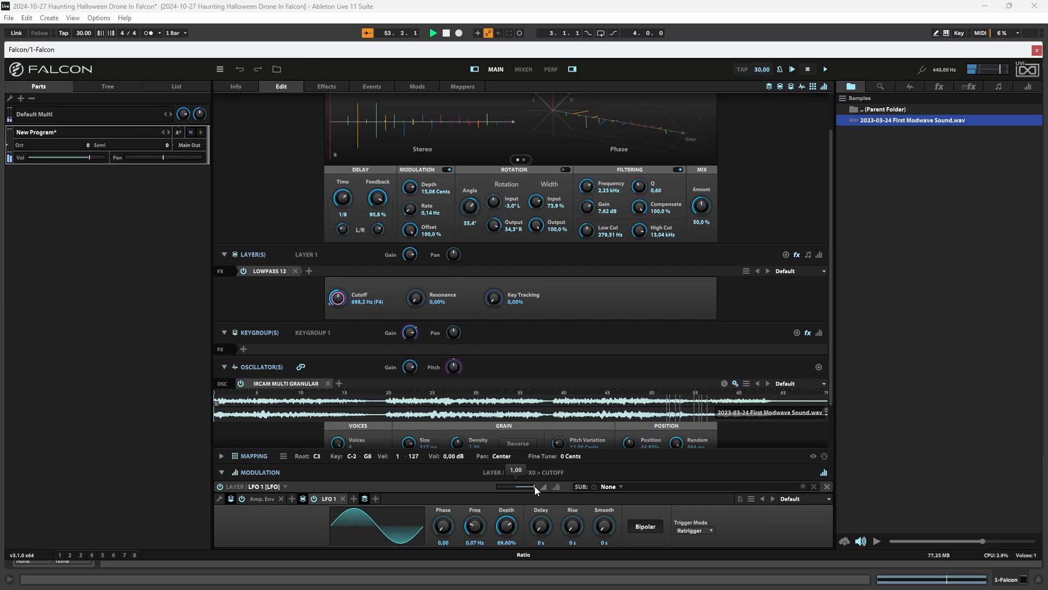
{"action": "left_click_drag", "start_coordinate": [535, 486], "coordinate": [522, 494]}
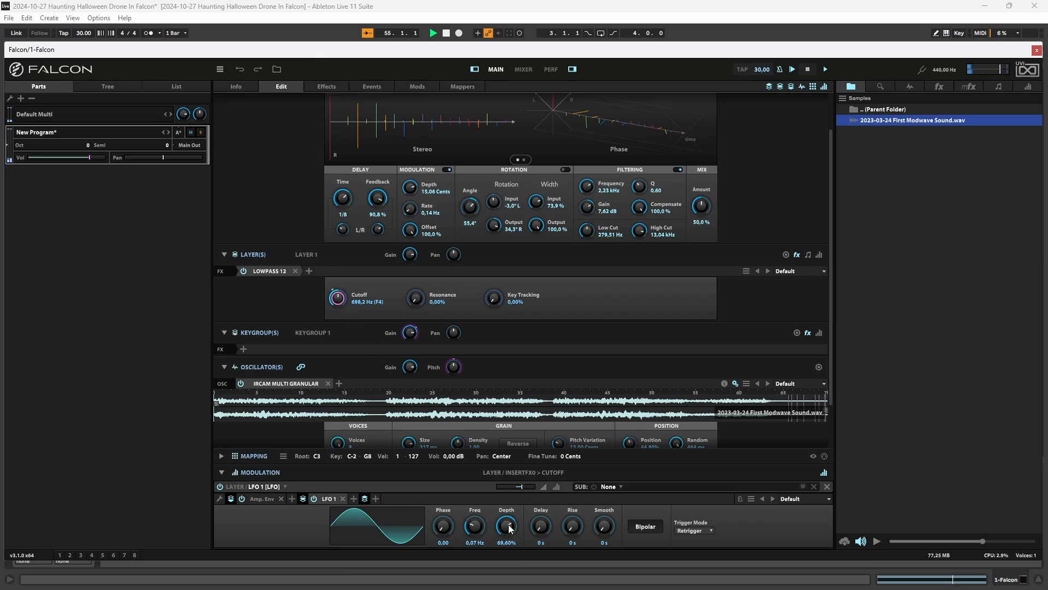
{"action": "left_click_drag", "start_coordinate": [510, 525], "coordinate": [511, 505]}
- Modulate the resonance of the layer's LowPass 12 filter with a second new layer-level LFO
{"action": "right_click", "coordinate": [415, 299]}
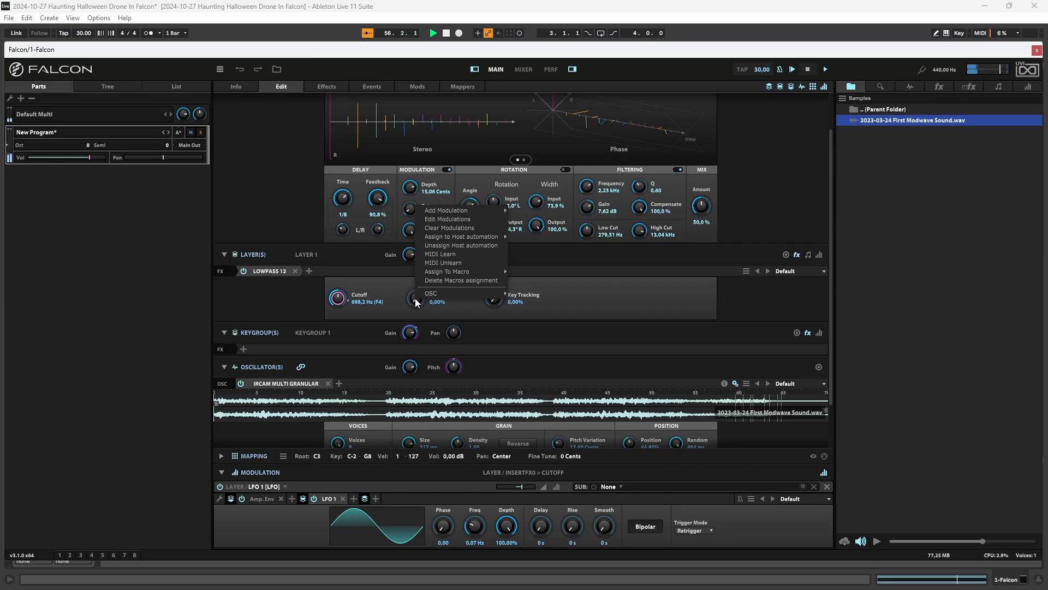
{"action": "mouse_move", "coordinate": [470, 211]}
{"action": "mouse_move", "coordinate": [545, 251]}
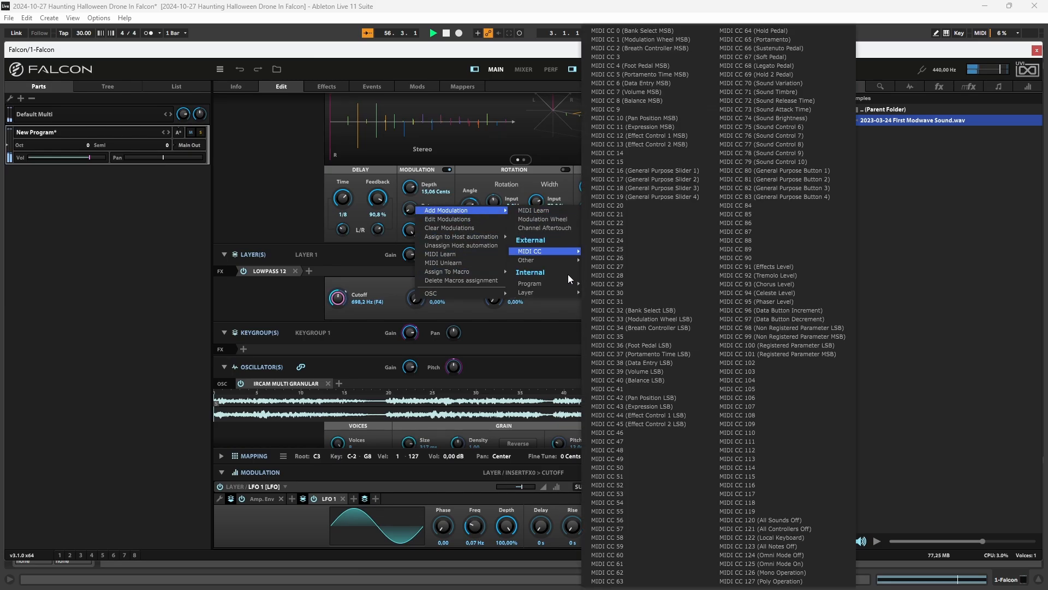
{"action": "mouse_move", "coordinate": [541, 292]}
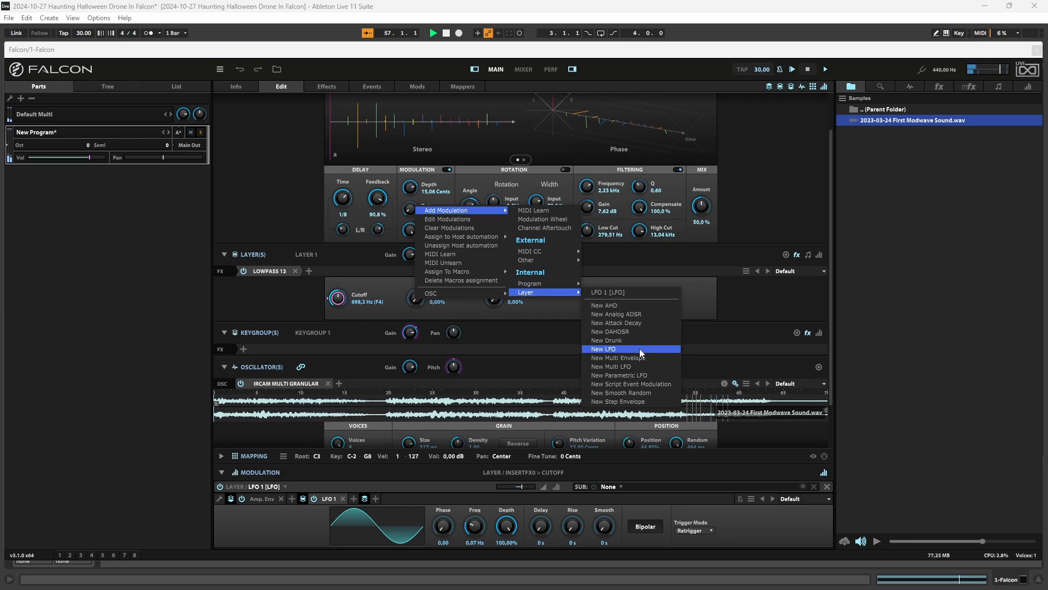
{"action": "left_click", "coordinate": [640, 350]}
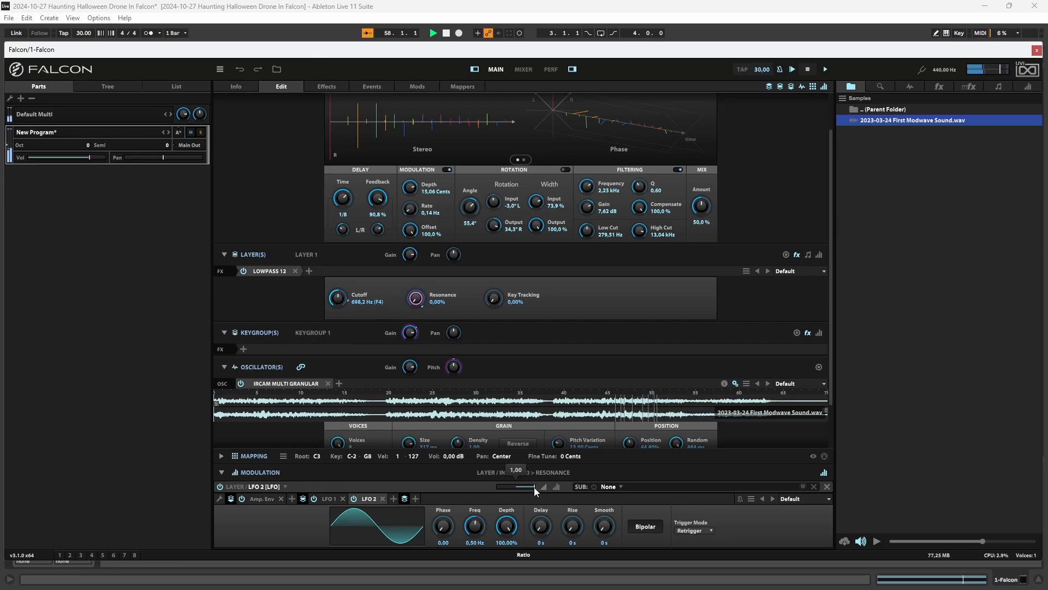
- Try a 4.15 Hz rate on the resonance LFO with modulation ratios of 0.59 and 1.00
{"action": "left_click_drag", "start_coordinate": [534, 487], "coordinate": [526, 487]}
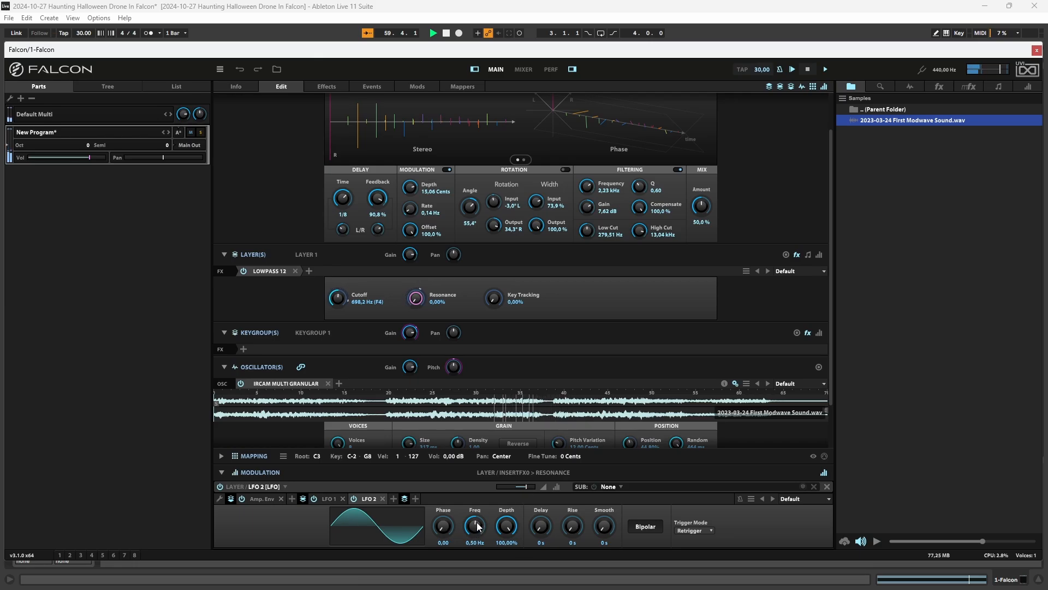
{"action": "left_click_drag", "start_coordinate": [479, 513], "coordinate": [494, 484]}
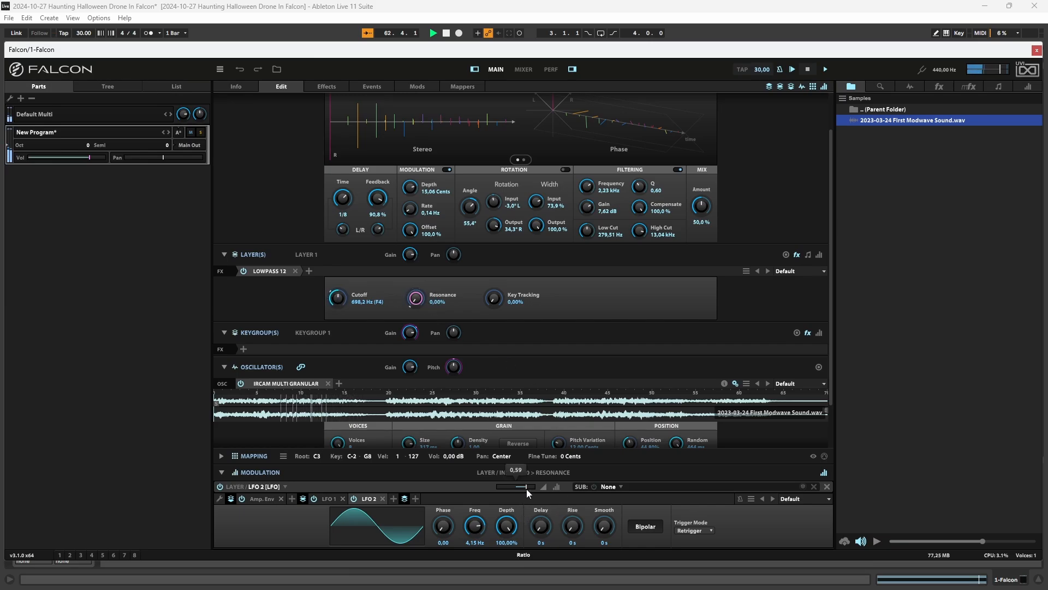
{"action": "left_click_drag", "start_coordinate": [526, 486], "coordinate": [535, 486]}
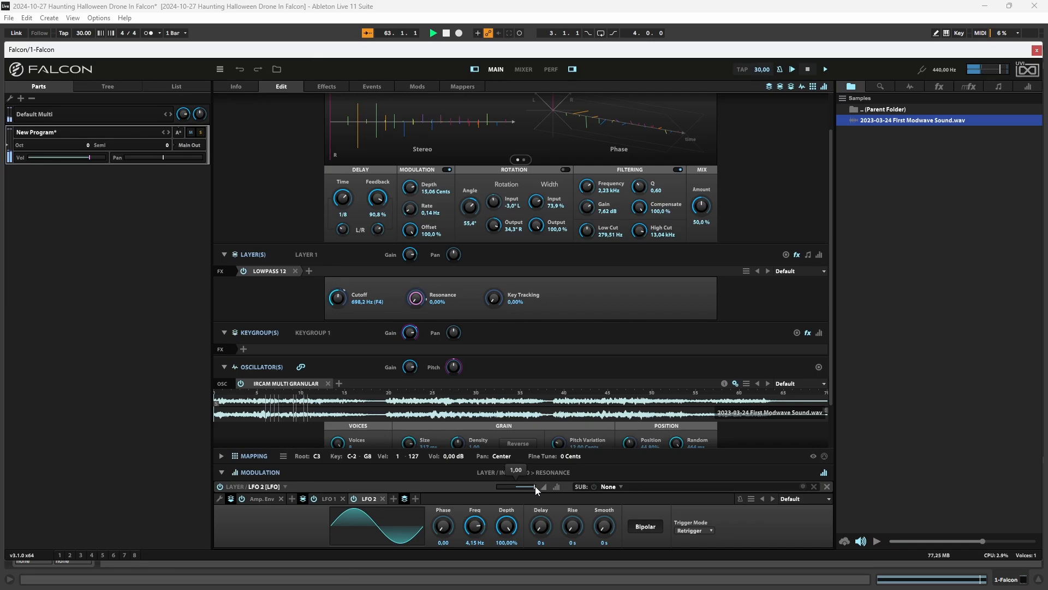
- Set the resonance LFO's depth to 52% and lower its modulation ratio to about half
{"action": "left_click_drag", "start_coordinate": [507, 525], "coordinate": [514, 589]}
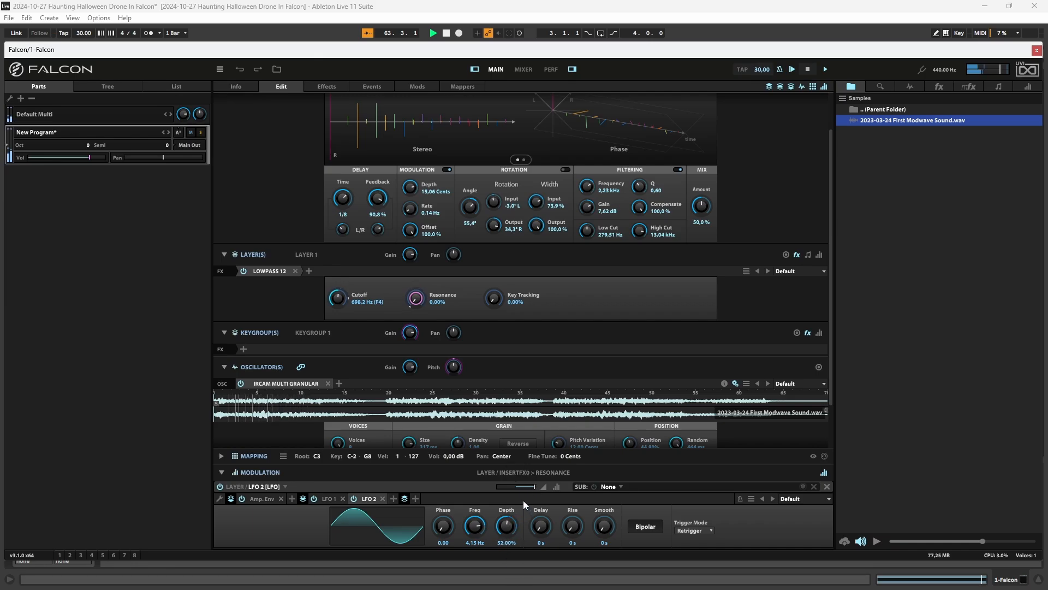
{"action": "mouse_move", "coordinate": [529, 488]}
{"action": "left_click_drag", "start_coordinate": [535, 486], "coordinate": [525, 487]}
- Raise the LowPass 12 filter's resonance to 20.8% and slow the resonance LFO to 0.10 Hz
{"action": "left_click_drag", "start_coordinate": [417, 298], "coordinate": [422, 268]}
{"action": "left_click_drag", "start_coordinate": [478, 528], "coordinate": [480, 584]}
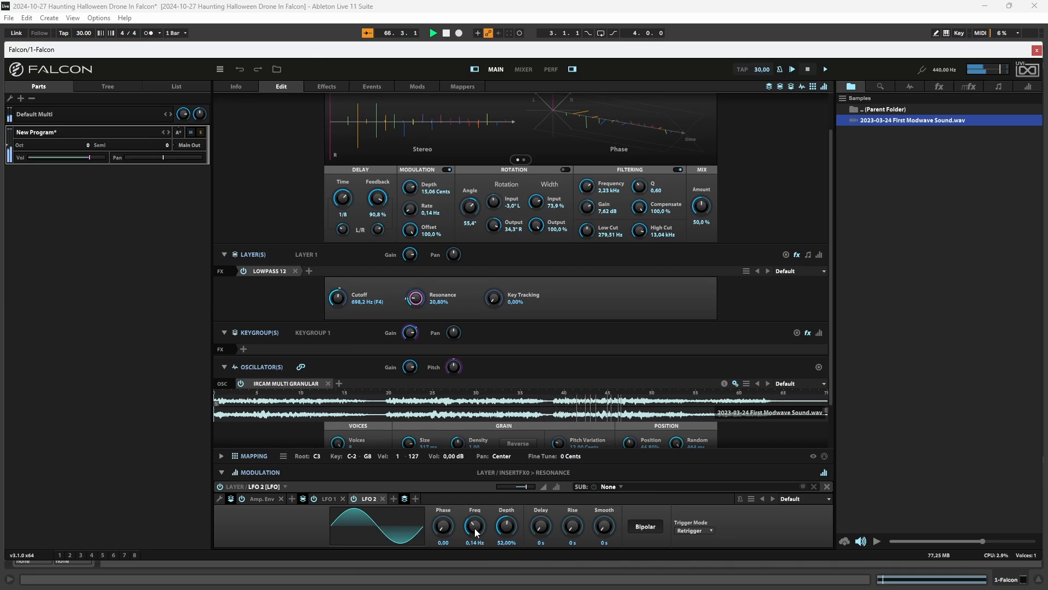
{"action": "left_click_drag", "start_coordinate": [474, 528], "coordinate": [476, 532]}
- Modulate the IRCAM Multi Granular oscillator's pitch with a new layer-level Drunk modulator
{"action": "mouse_move", "coordinate": [455, 370]}
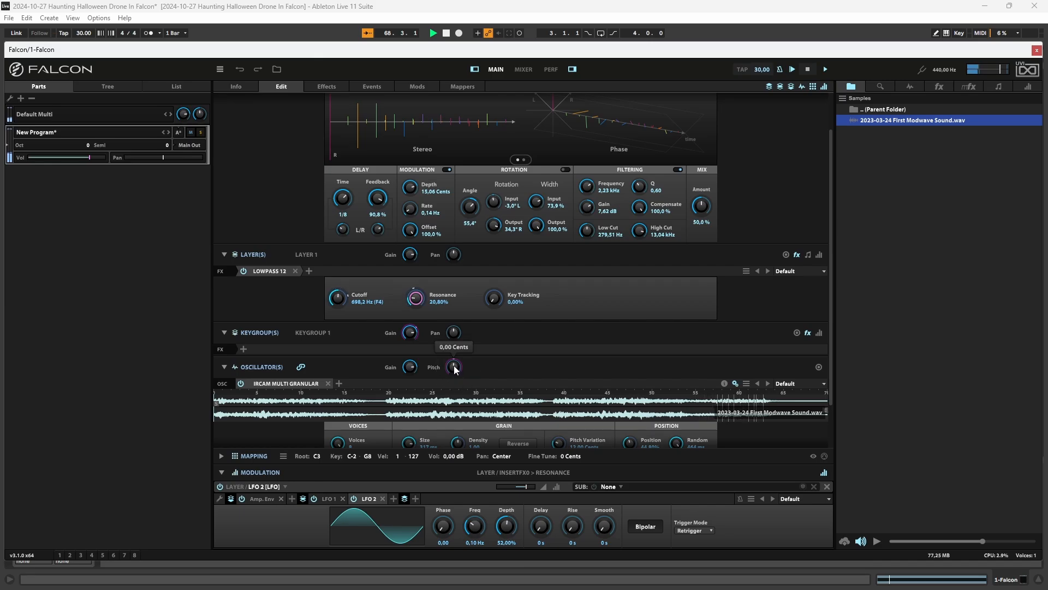
{"action": "right_click", "coordinate": [455, 369]}
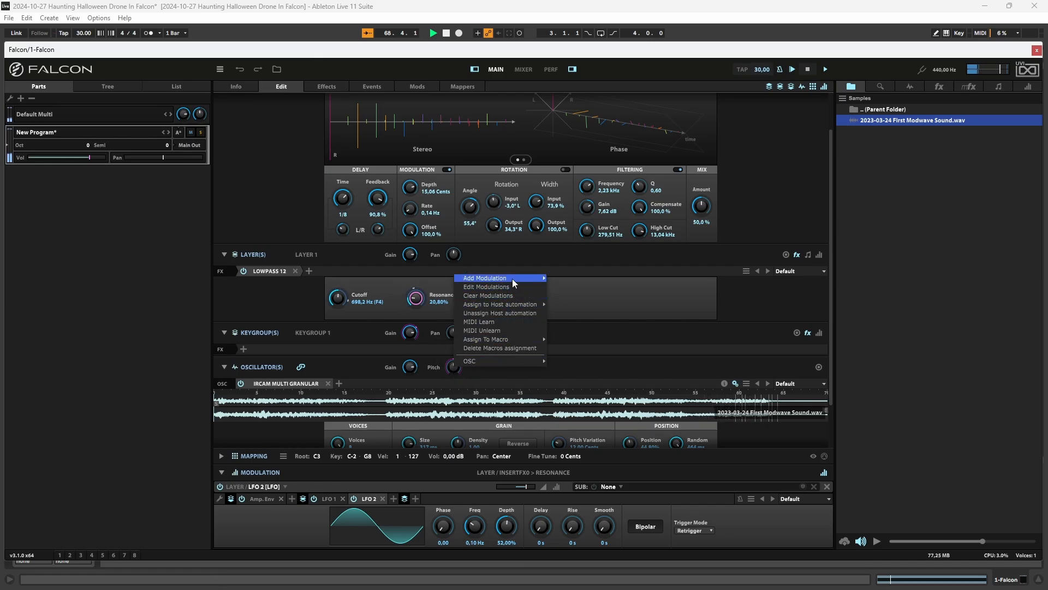
{"action": "mouse_move", "coordinate": [541, 281]}
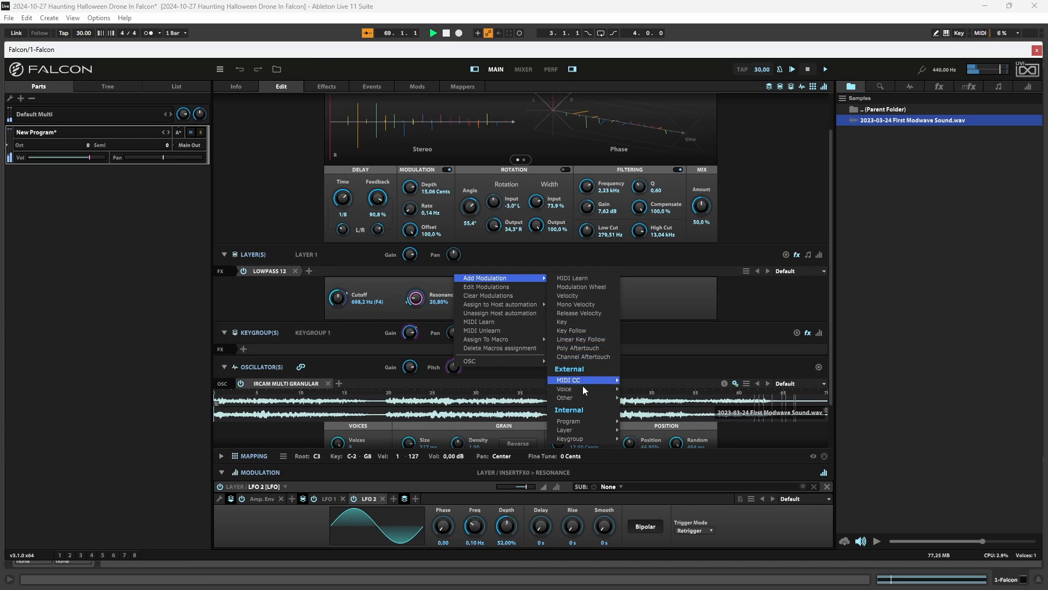
{"action": "mouse_move", "coordinate": [583, 429]}
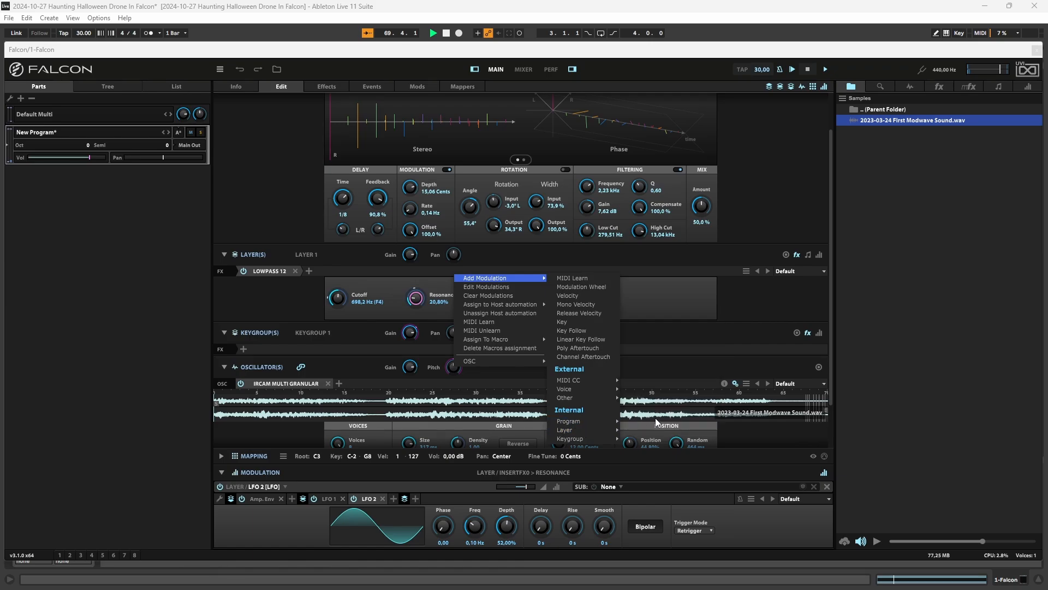
{"action": "mouse_move", "coordinate": [603, 423]}
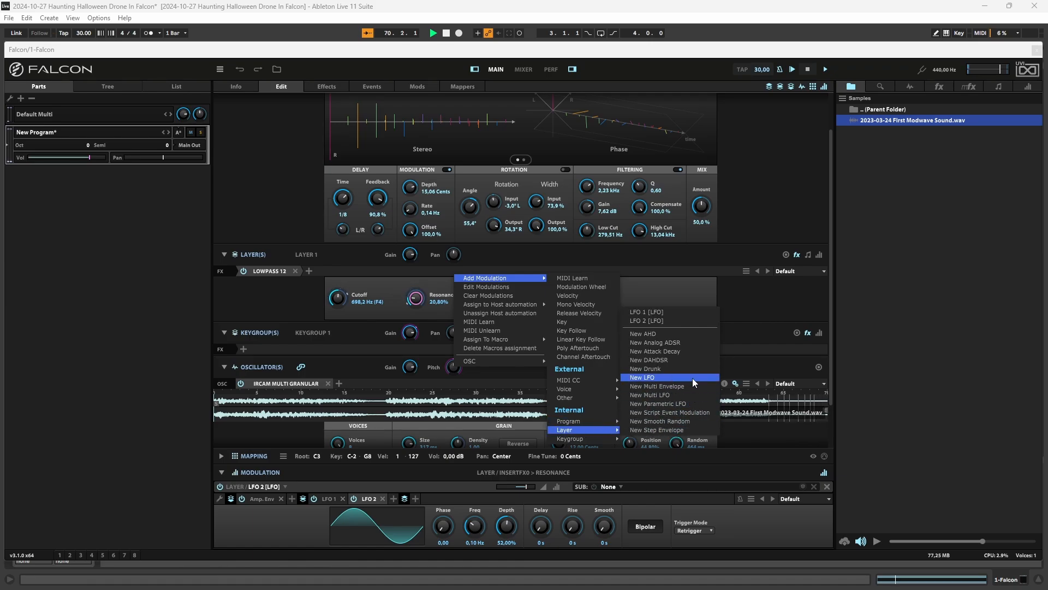
{"action": "left_click", "coordinate": [654, 369]}
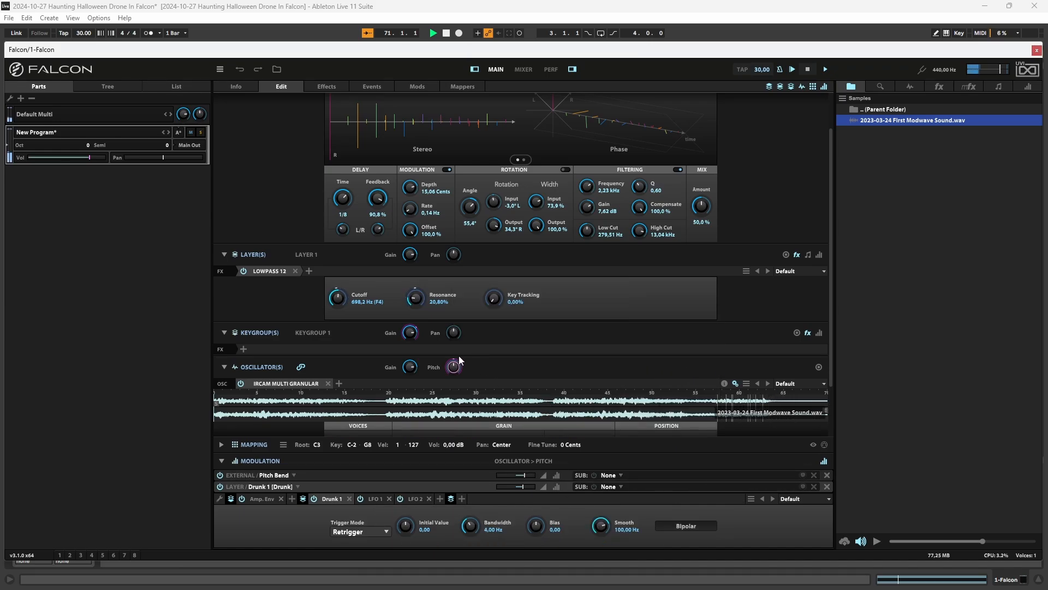
- Set the Drunk modulator's amount on the oscillator pitch to 5 semitones
{"action": "mouse_move", "coordinate": [523, 486]}
{"action": "left_click_drag", "start_coordinate": [523, 486], "coordinate": [523, 485]}
{"action": "double_click", "coordinate": [523, 485]}
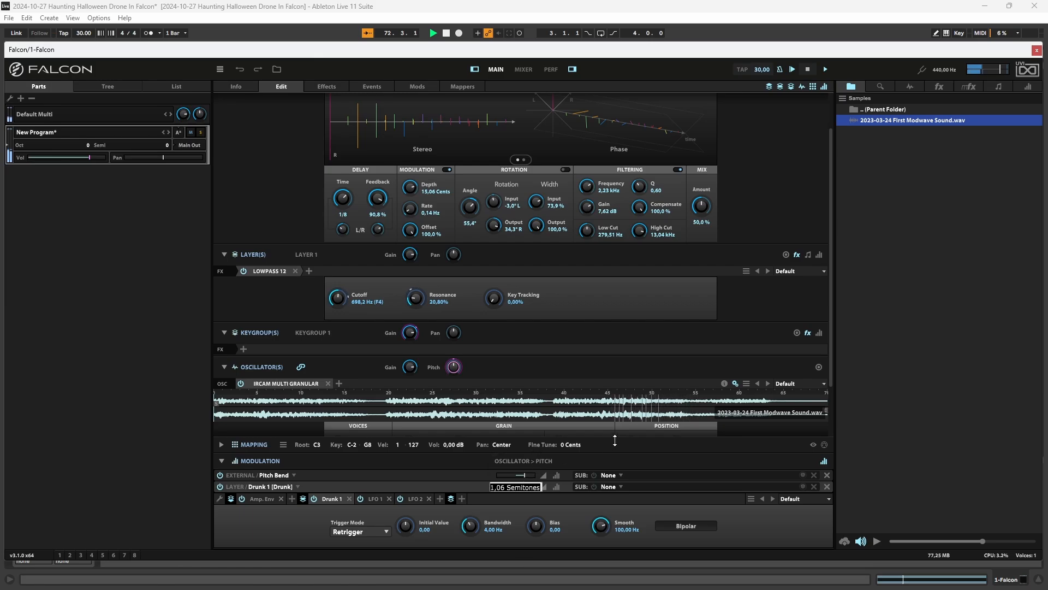
{"action": "type", "text": "5"}
{"action": "key", "text": "Return"}
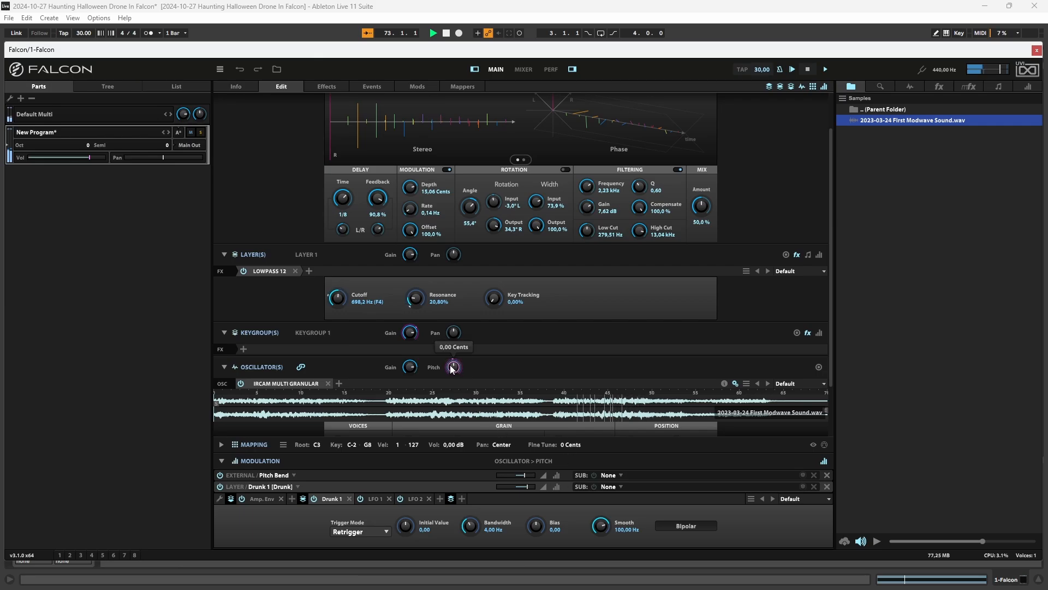
{"action": "mouse_move", "coordinate": [528, 484]}
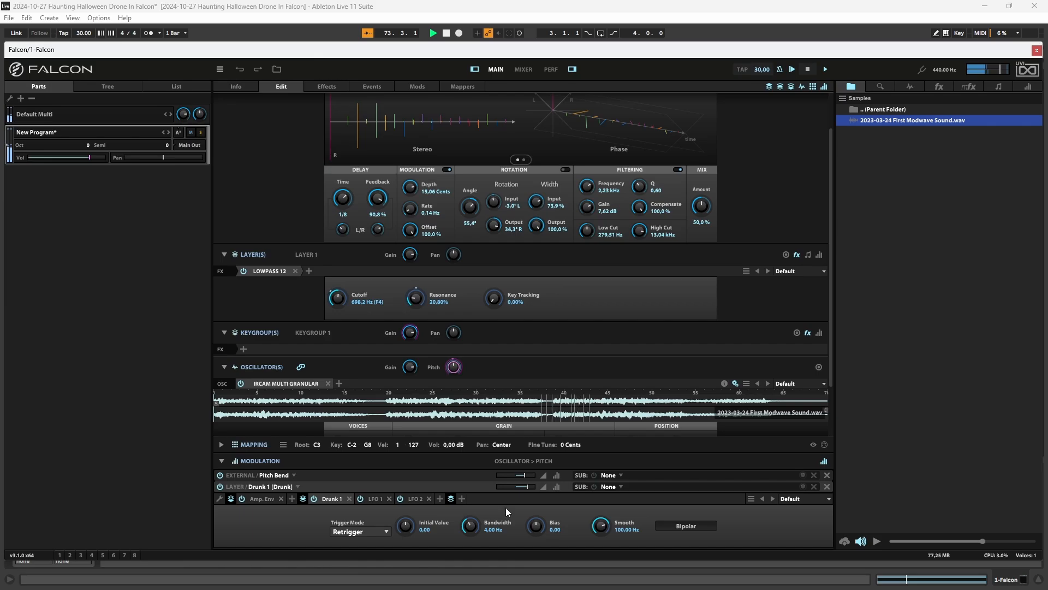
{"action": "mouse_move", "coordinate": [455, 368]}
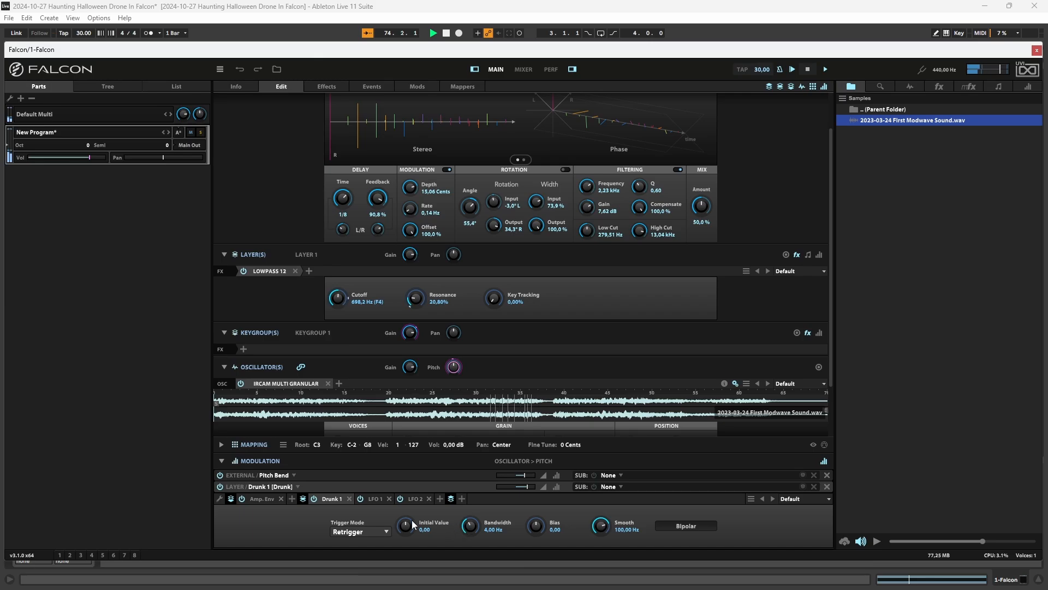
- Switch the Drunk modulator's trigger mode to No Retrigger and set its bandwidth to 20.99 Hz
{"action": "left_click", "coordinate": [370, 531]}
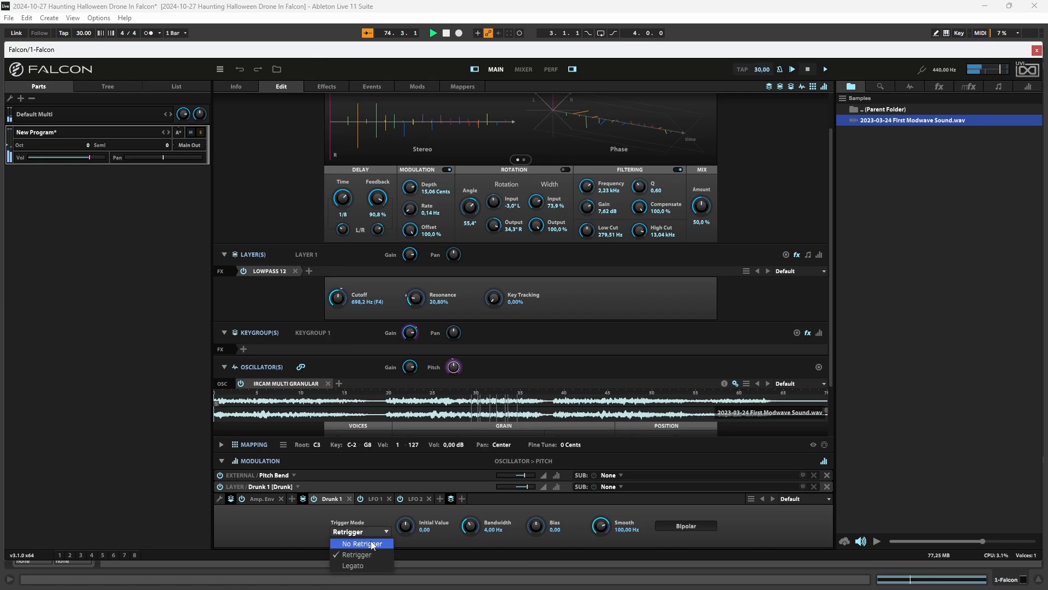
{"action": "left_click", "coordinate": [372, 542]}
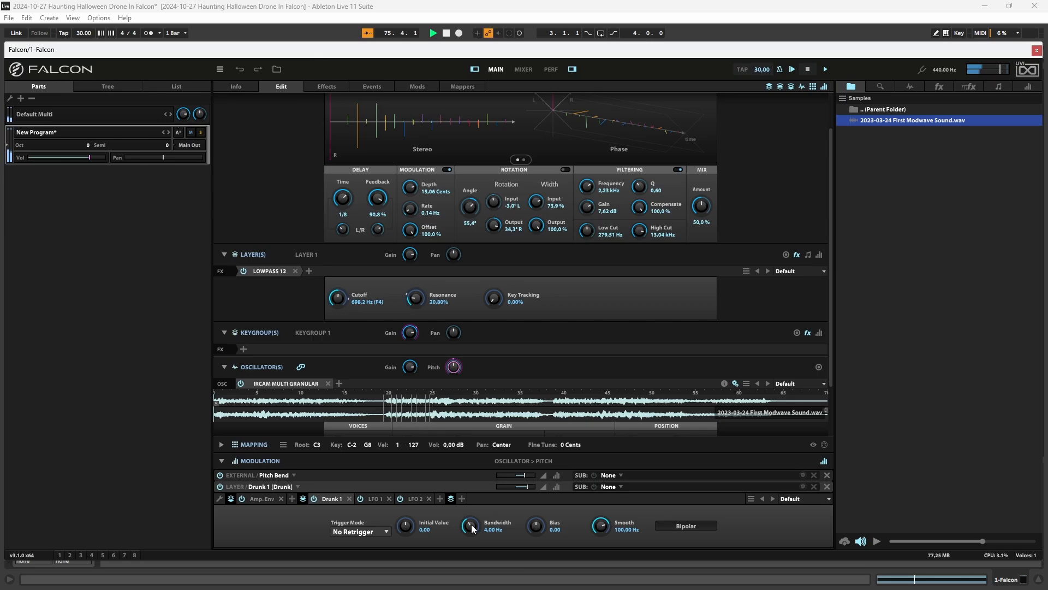
{"action": "left_click_drag", "start_coordinate": [473, 528], "coordinate": [493, 473]}
{"action": "left_click_drag", "start_coordinate": [470, 526], "coordinate": [467, 548]}
- Add a Wavetable oscillator alongside the IRCAM Multi Granular oscillator
{"action": "scroll", "coordinate": [530, 328], "scroll_direction": "down", "scroll_amount": 2}
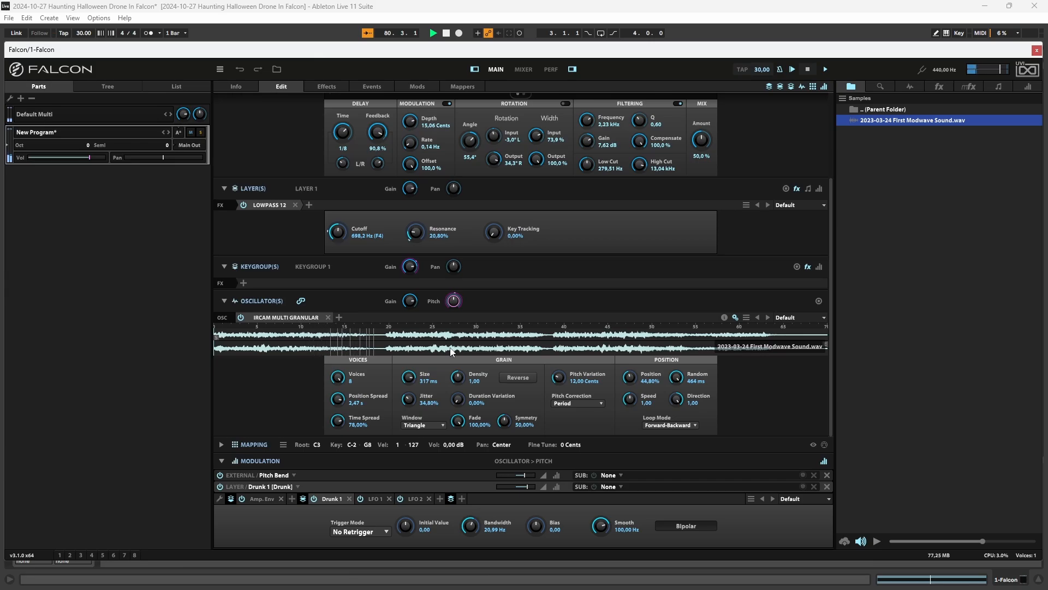
{"action": "left_click", "coordinate": [338, 317]}
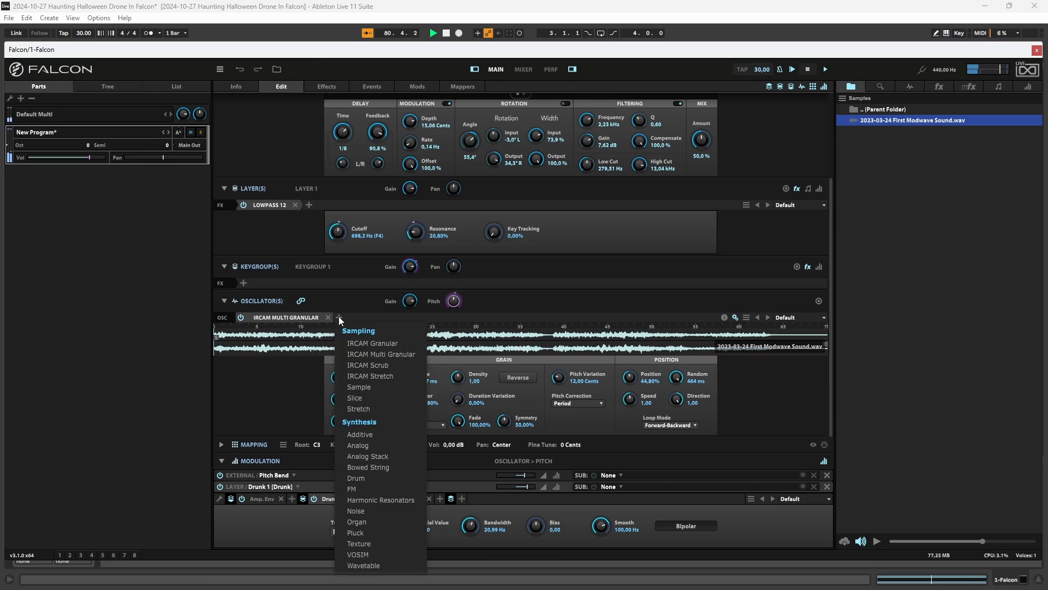
{"action": "left_click", "coordinate": [397, 565]}
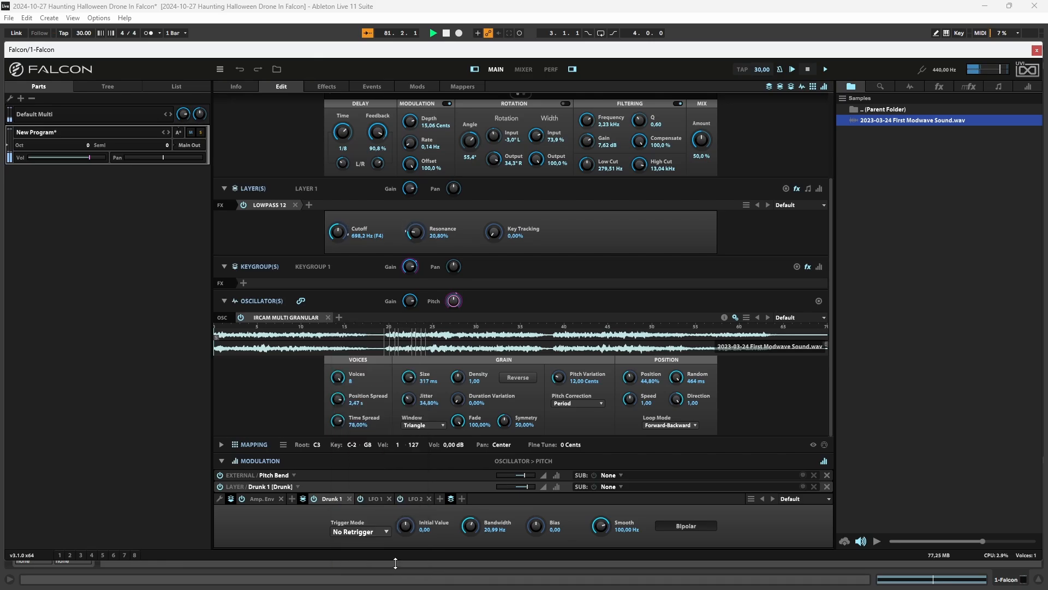
{"action": "scroll", "coordinate": [798, 375], "scroll_direction": "down", "scroll_amount": 1}
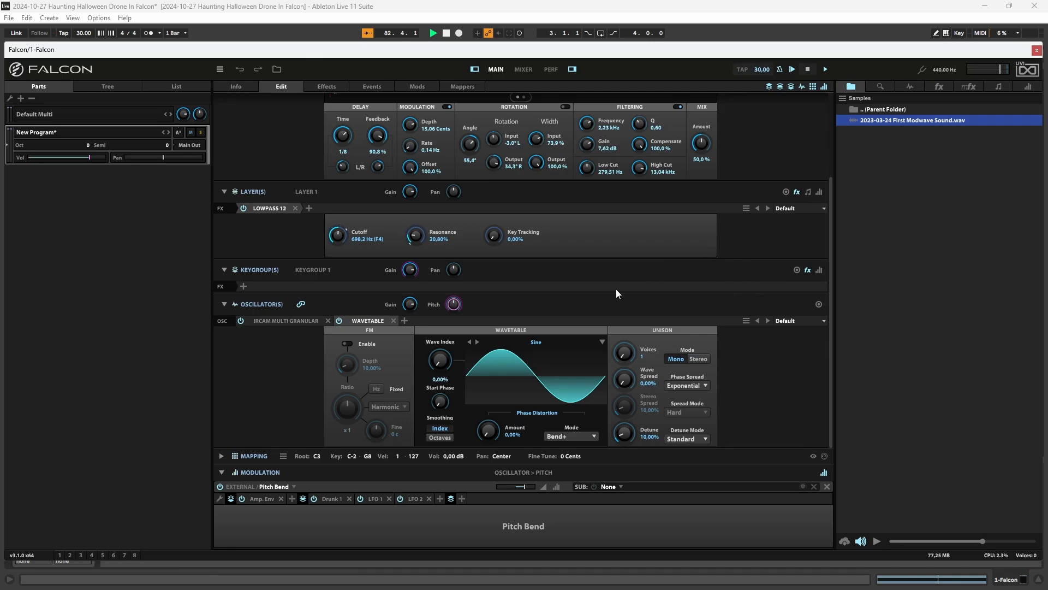
- Restart playback from the beginning of the song and show the Wavetable oscillator's settings
{"action": "left_click", "coordinate": [271, 320]}
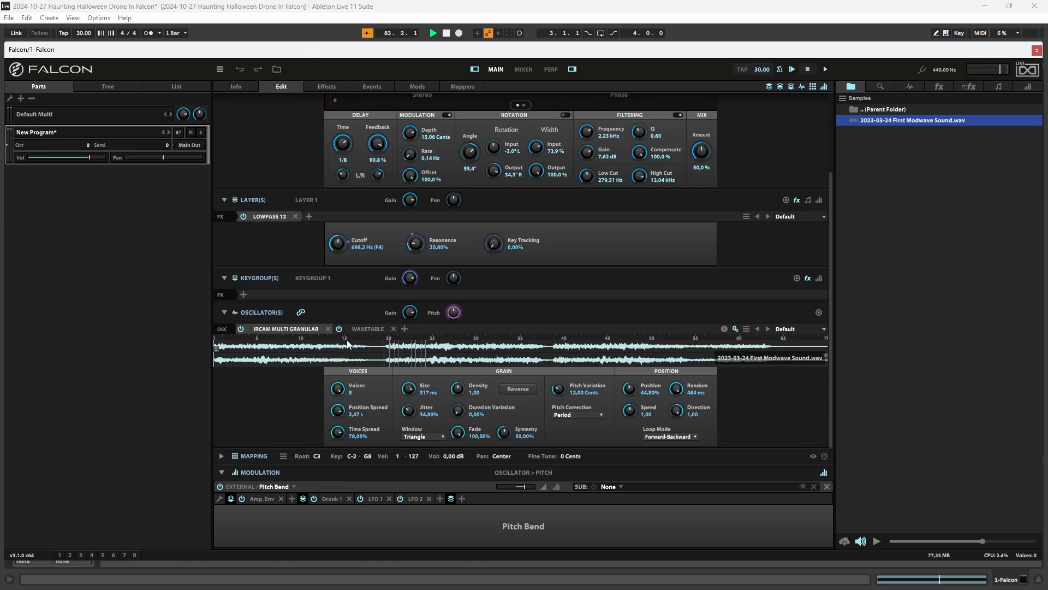
{"action": "left_click", "coordinate": [448, 33]}
{"action": "left_click", "coordinate": [433, 33]}
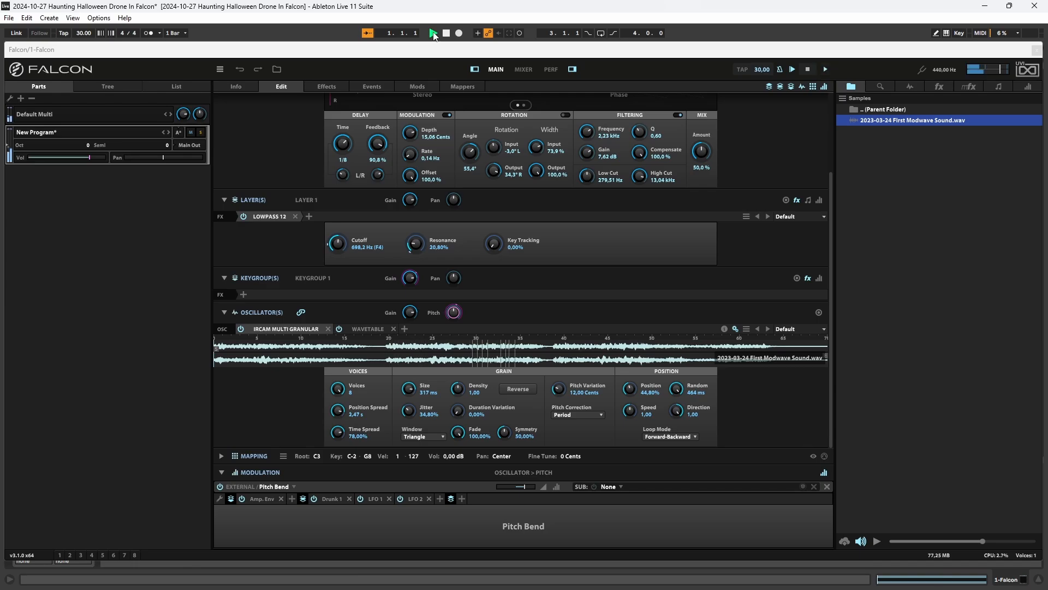
{"action": "left_click", "coordinate": [371, 328]}
{"action": "scroll", "coordinate": [778, 375], "scroll_direction": "down", "scroll_amount": 1}
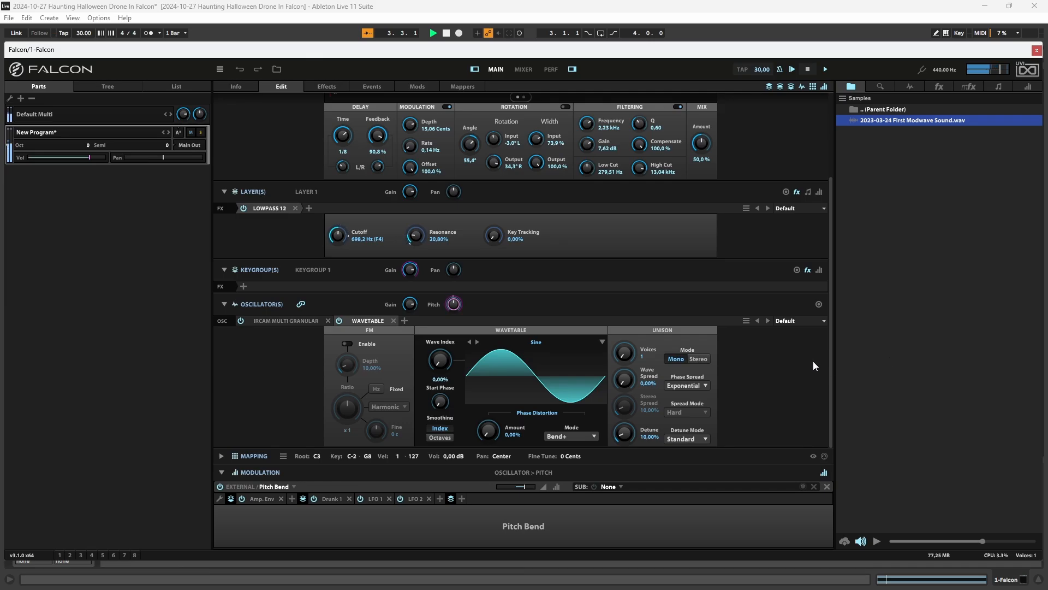
- Load the Formant Vocal wavetable from the Vox category into the Wavetable oscillator
{"action": "left_click", "coordinate": [602, 343]}
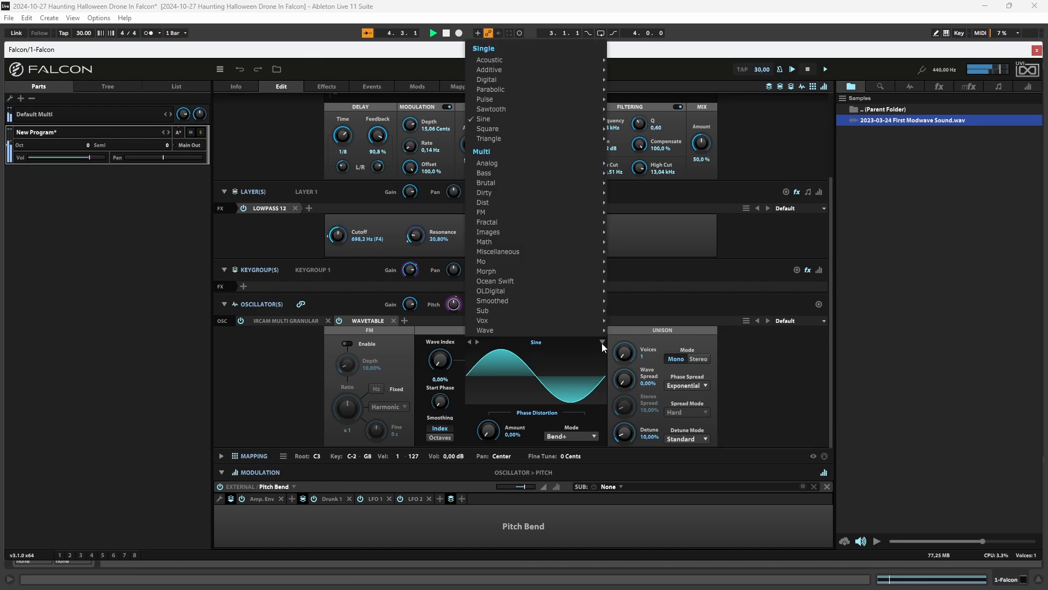
{"action": "mouse_move", "coordinate": [562, 318]}
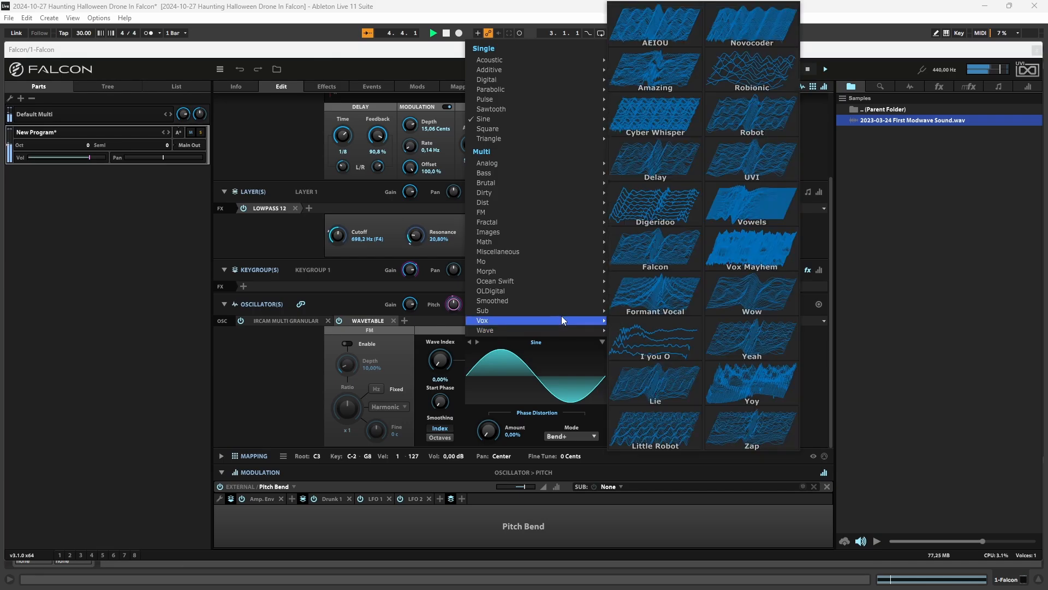
{"action": "left_click", "coordinate": [653, 294]}
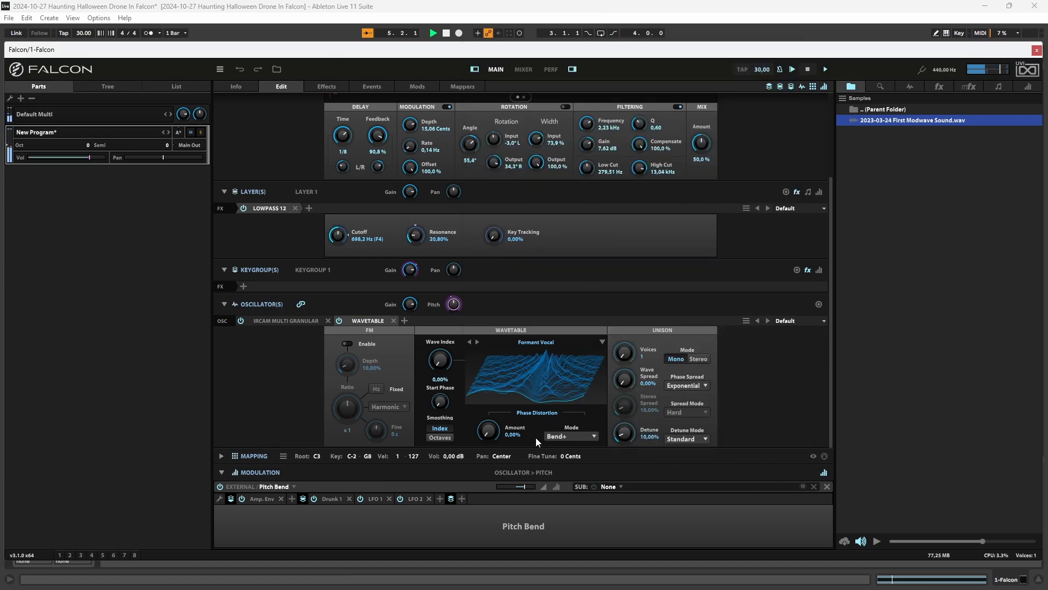
- Set the Wavetable oscillator's unison to 4 stereo voices with 19.60% wave spread, and its wave index to 64%
{"action": "left_click", "coordinate": [626, 354]}
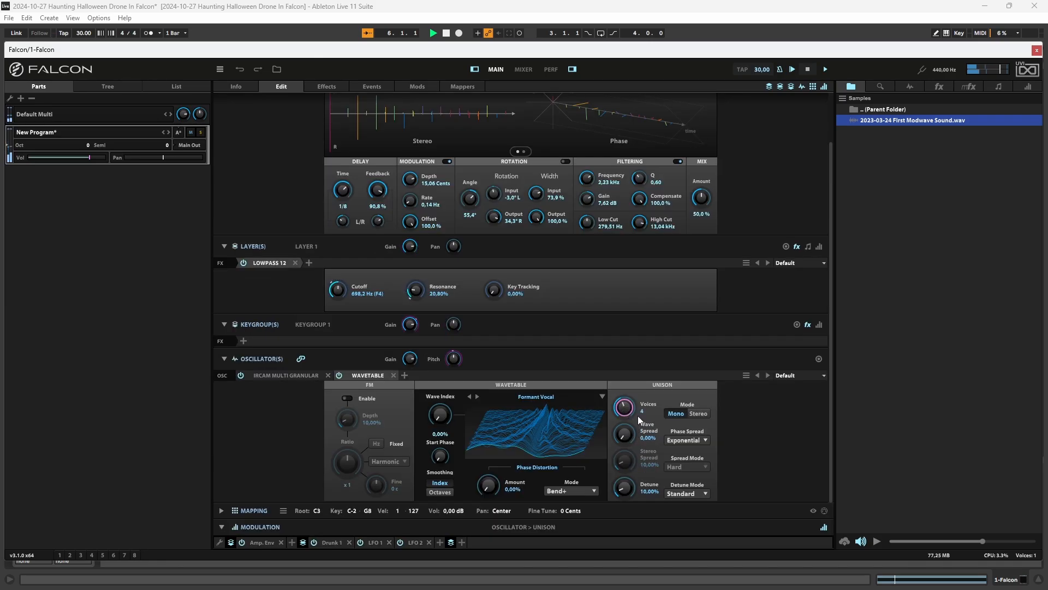
{"action": "left_click", "coordinate": [698, 414]}
{"action": "left_click_drag", "start_coordinate": [628, 440], "coordinate": [630, 422]}
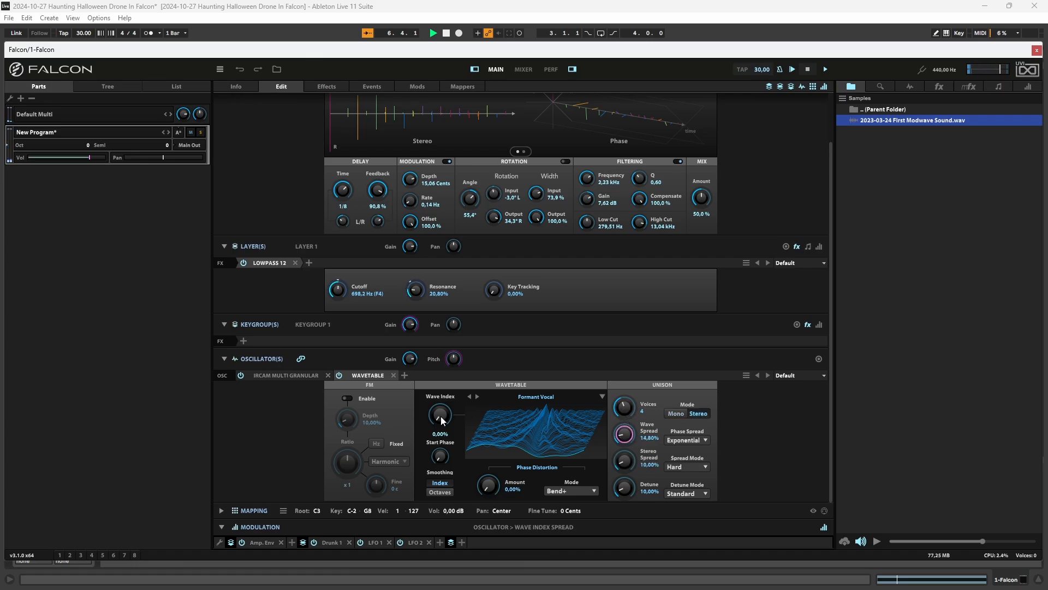
{"action": "left_click_drag", "start_coordinate": [439, 415], "coordinate": [450, 329]}
{"action": "left_click_drag", "start_coordinate": [629, 437], "coordinate": [627, 434]}
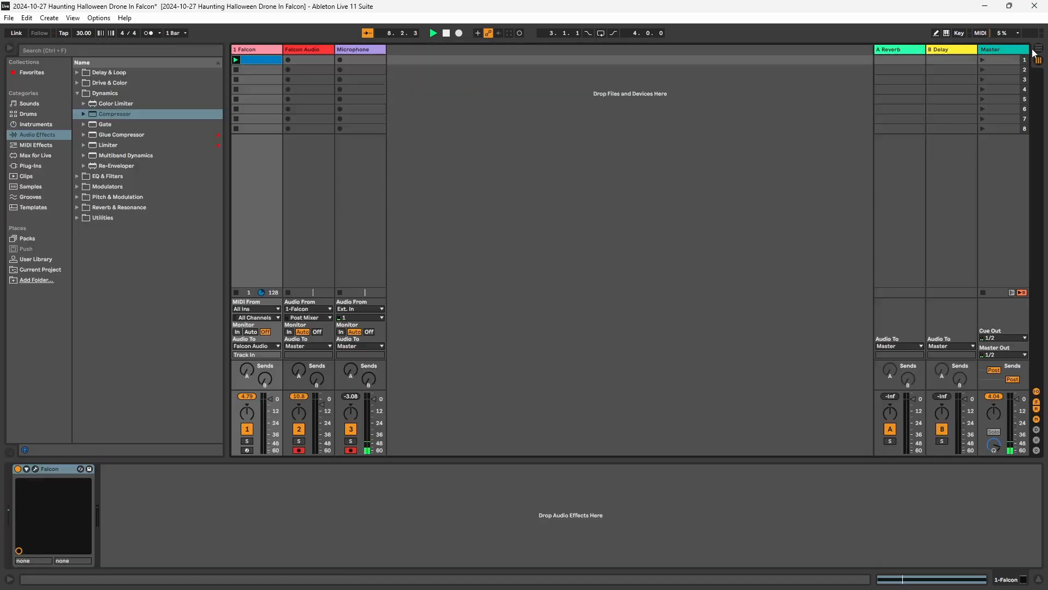
- Check the tracks and their levels in Live's Session view, then reopen the Falcon editor
{"action": "left_click", "coordinate": [1037, 50]}
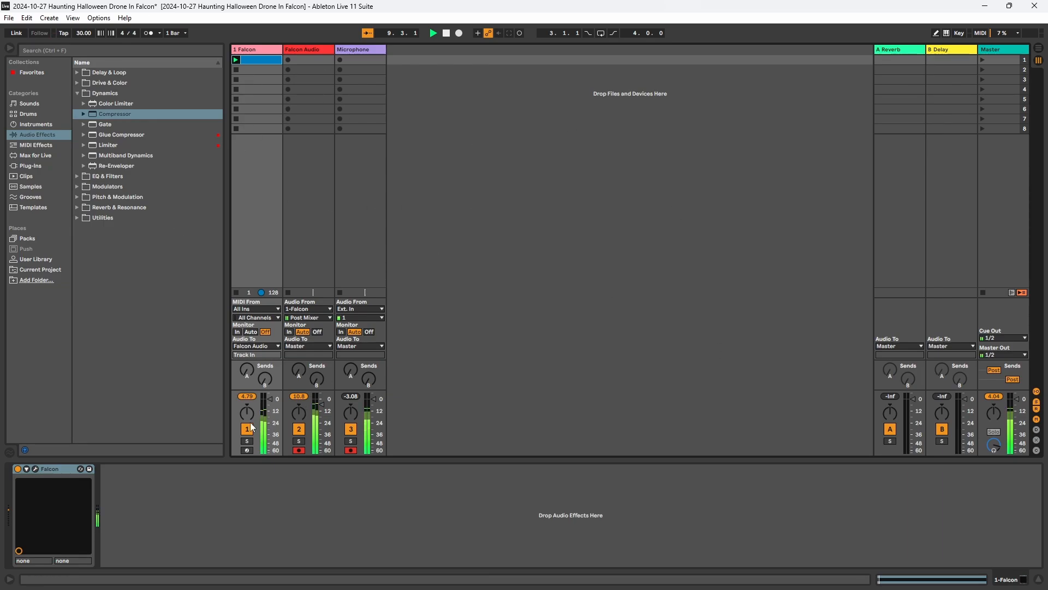
{"action": "left_click", "coordinate": [35, 468]}
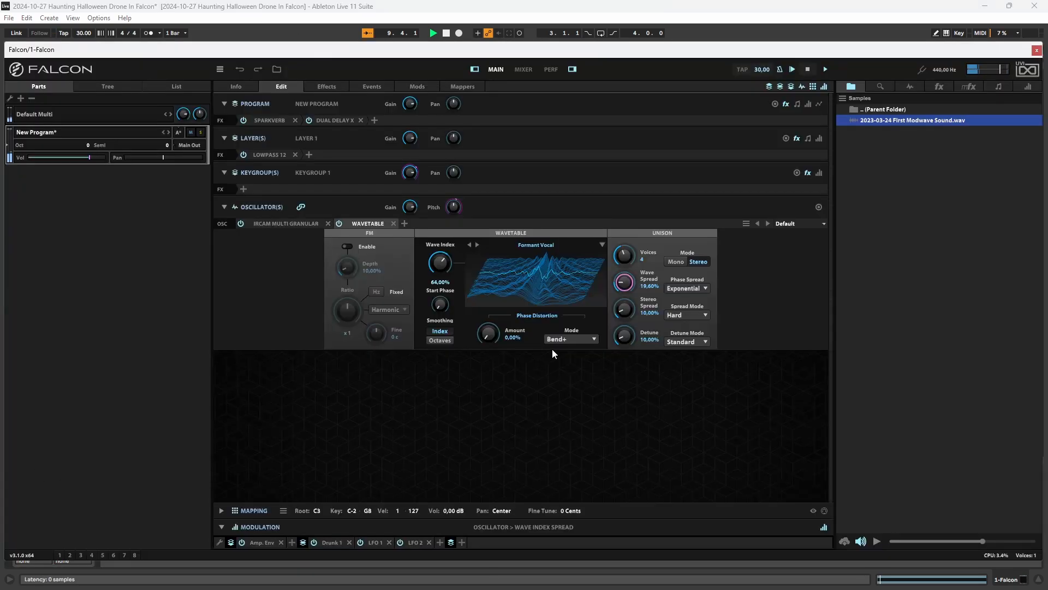
{"action": "left_click", "coordinate": [1037, 51]}
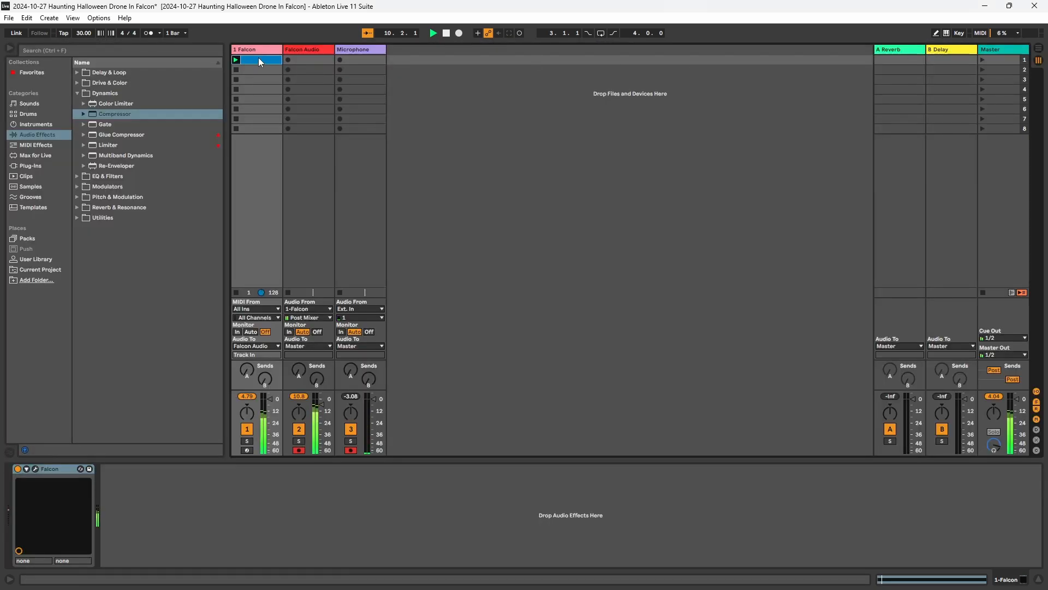
{"action": "left_click", "coordinate": [35, 469]}
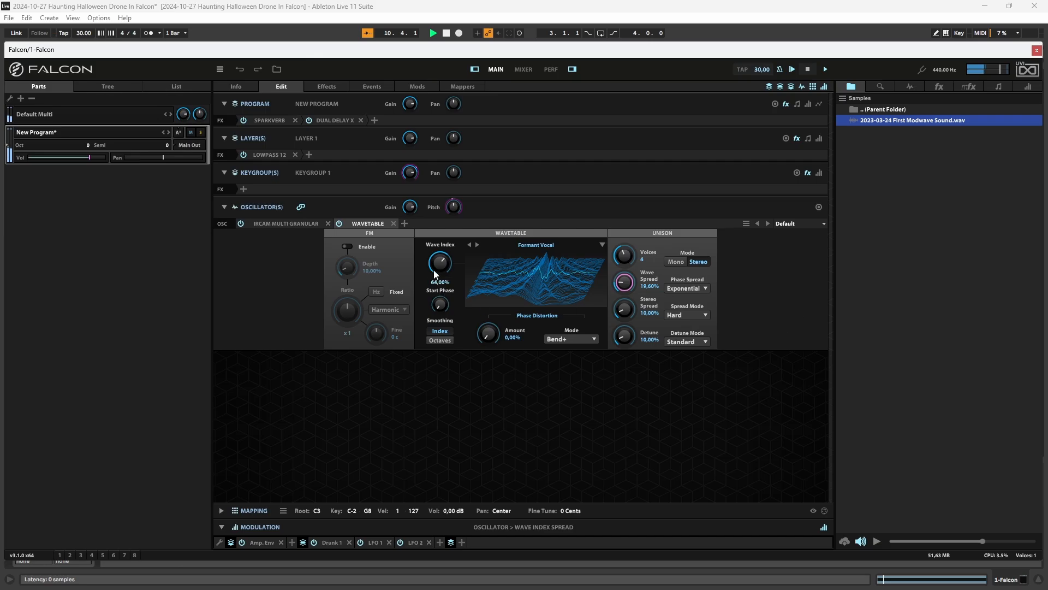
- Lower the Wavetable oscillator's wave index to 22.40%
{"action": "left_click_drag", "start_coordinate": [442, 264], "coordinate": [439, 297]}
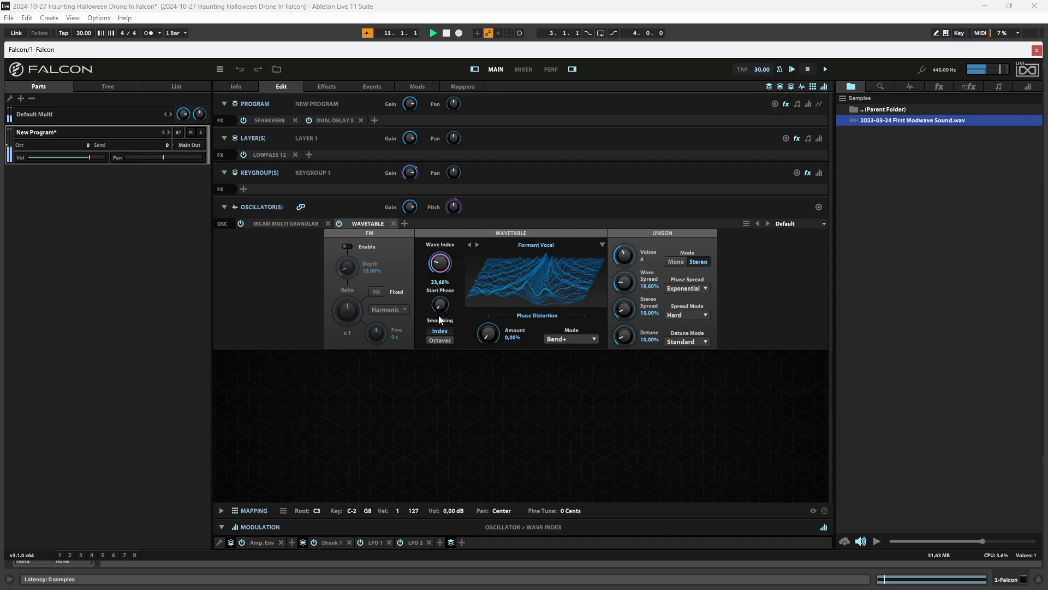
{"action": "left_click_drag", "start_coordinate": [440, 335], "coordinate": [443, 345]}
{"action": "left_click_drag", "start_coordinate": [443, 332], "coordinate": [480, 316]}
- Set the unison stereo spread to 37.20%, detune to 32.80% and wave spread to 23.20%
{"action": "left_click_drag", "start_coordinate": [625, 312], "coordinate": [636, 277]}
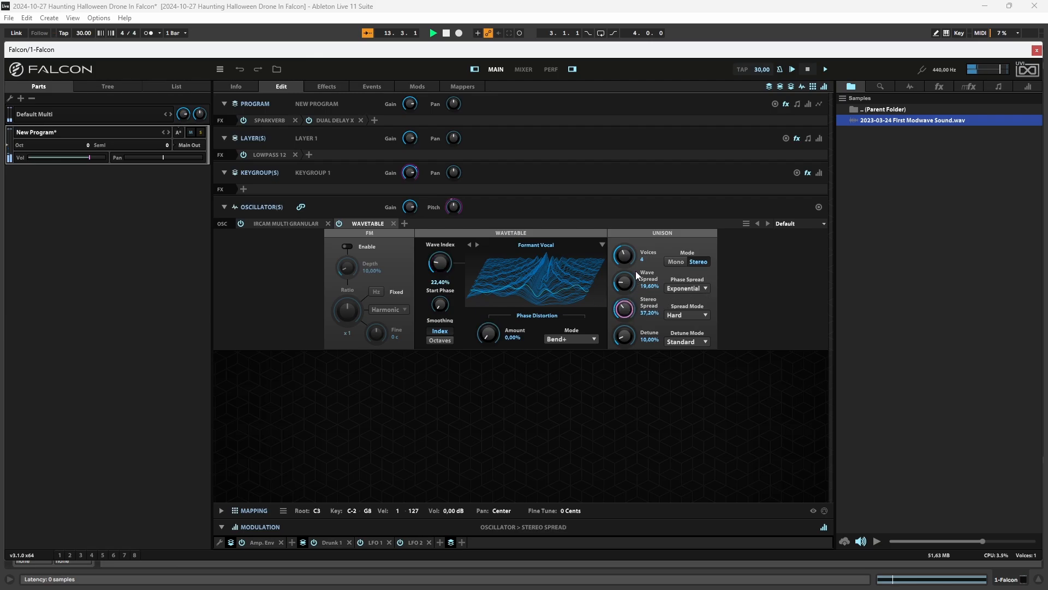
{"action": "left_click", "coordinate": [625, 340]}
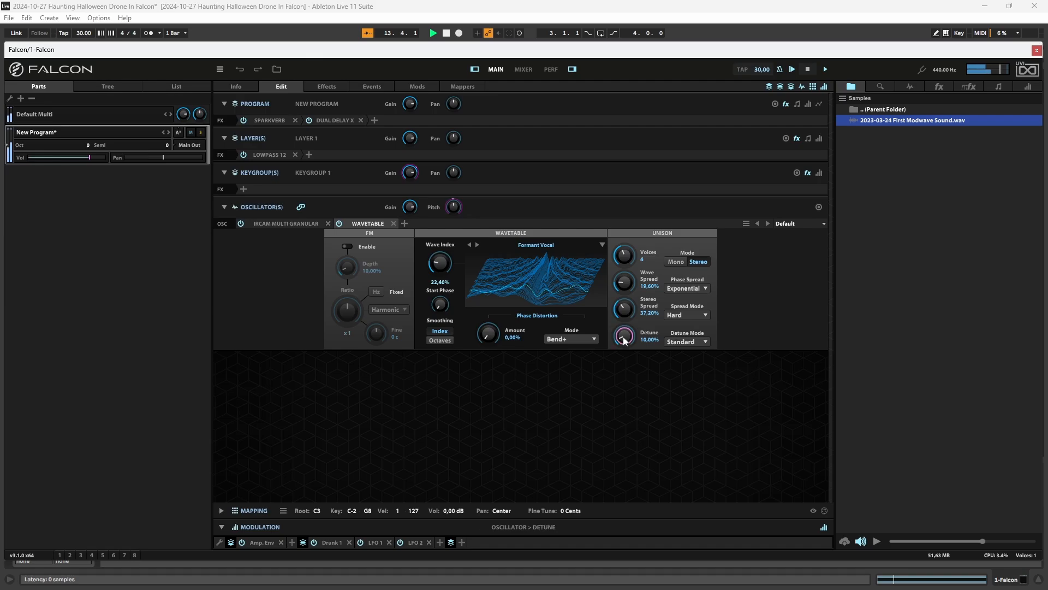
{"action": "left_click_drag", "start_coordinate": [625, 340], "coordinate": [642, 310]}
{"action": "left_click_drag", "start_coordinate": [625, 284], "coordinate": [625, 281]}
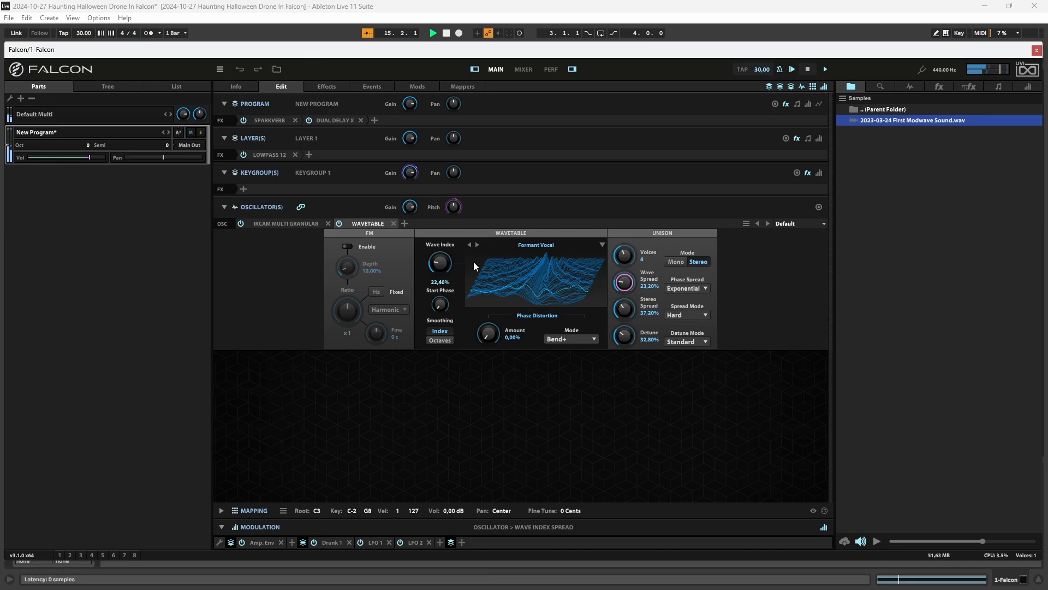
- Set the wave index to 35.20% and add a new layer LFO as its modulation source
{"action": "left_click_drag", "start_coordinate": [440, 260], "coordinate": [473, 239]}
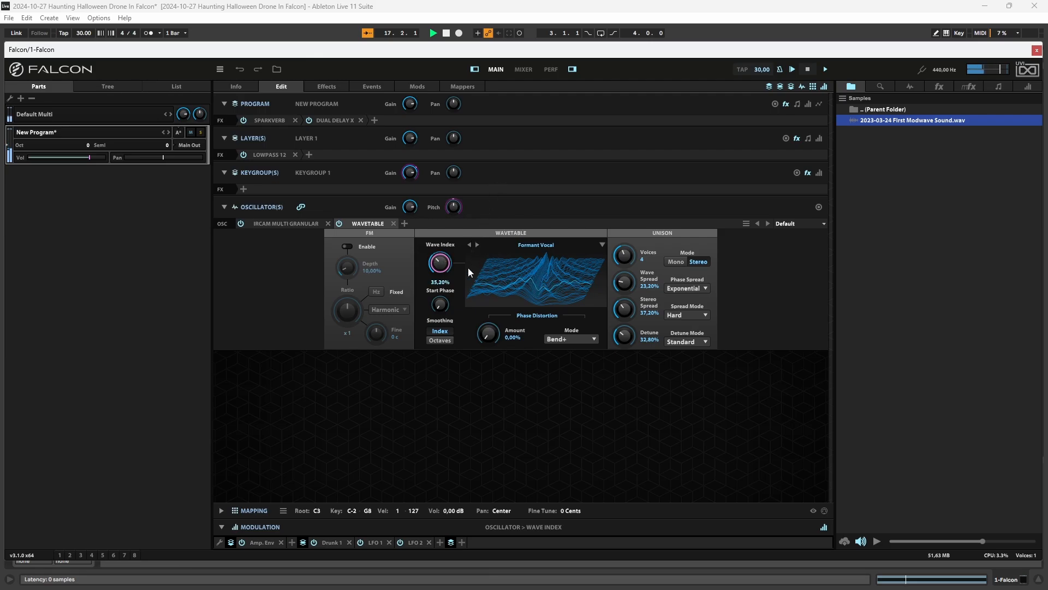
{"action": "right_click", "coordinate": [443, 264]}
{"action": "mouse_move", "coordinate": [507, 264]}
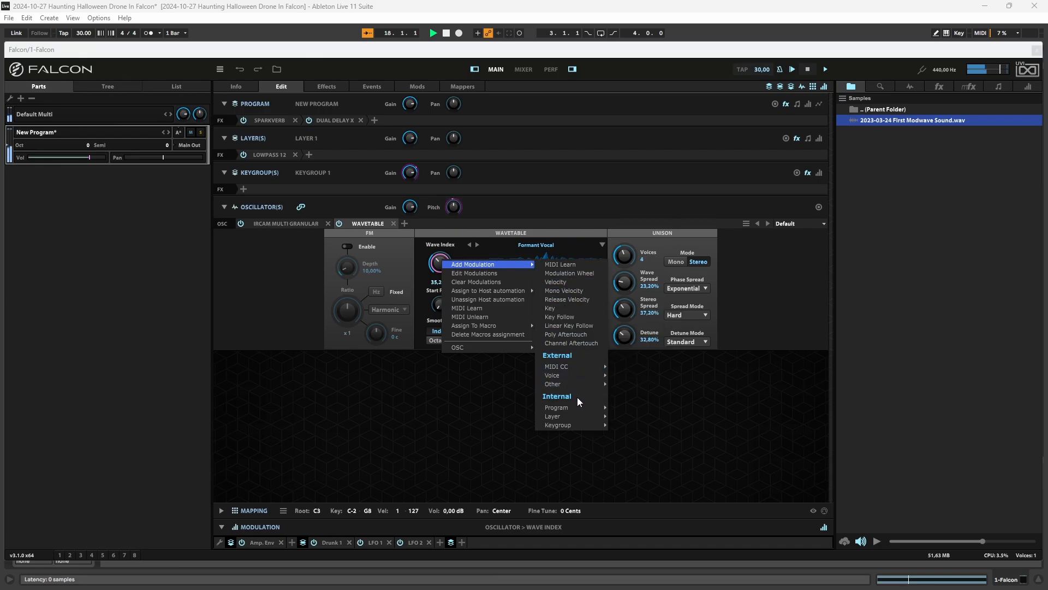
{"action": "mouse_move", "coordinate": [575, 407]}
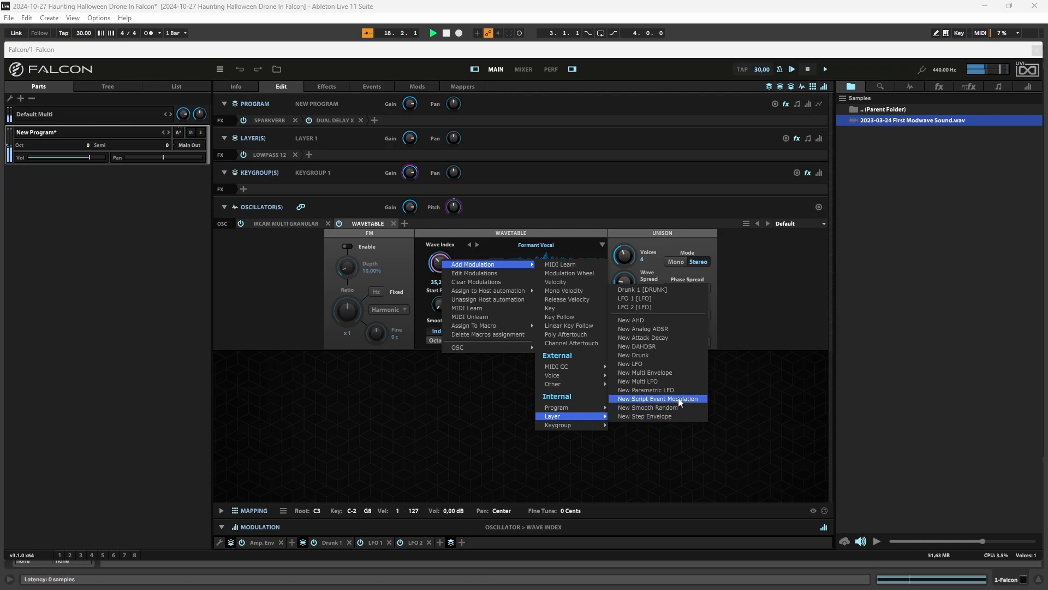
{"action": "left_click", "coordinate": [674, 365]}
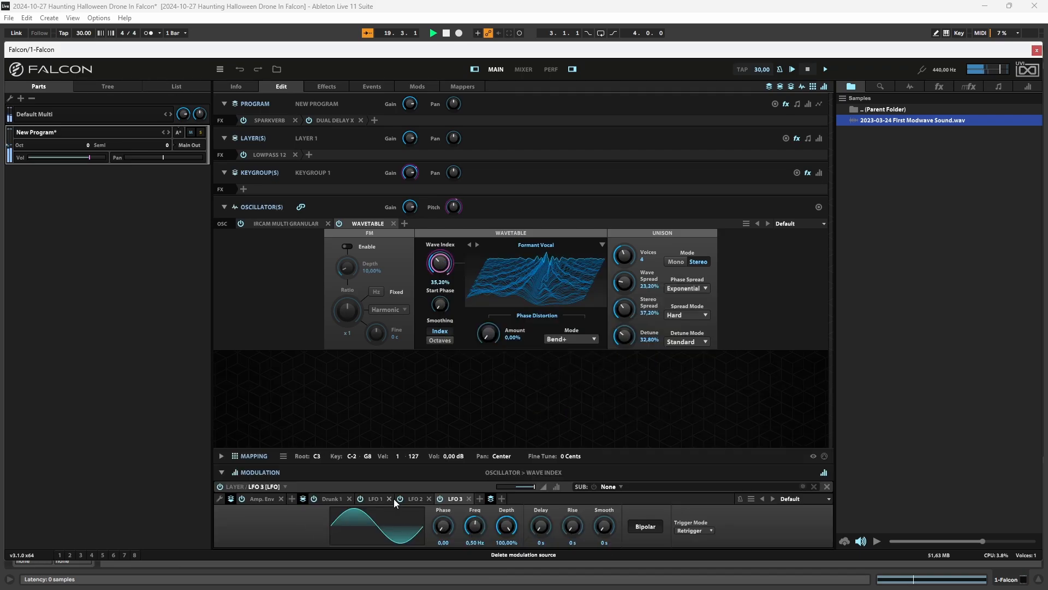
- Give LFO 3 the Chaos Rossler waveform and a 0.05 Hz frequency, and set the wave index to 0%
{"action": "left_click", "coordinate": [391, 523]}
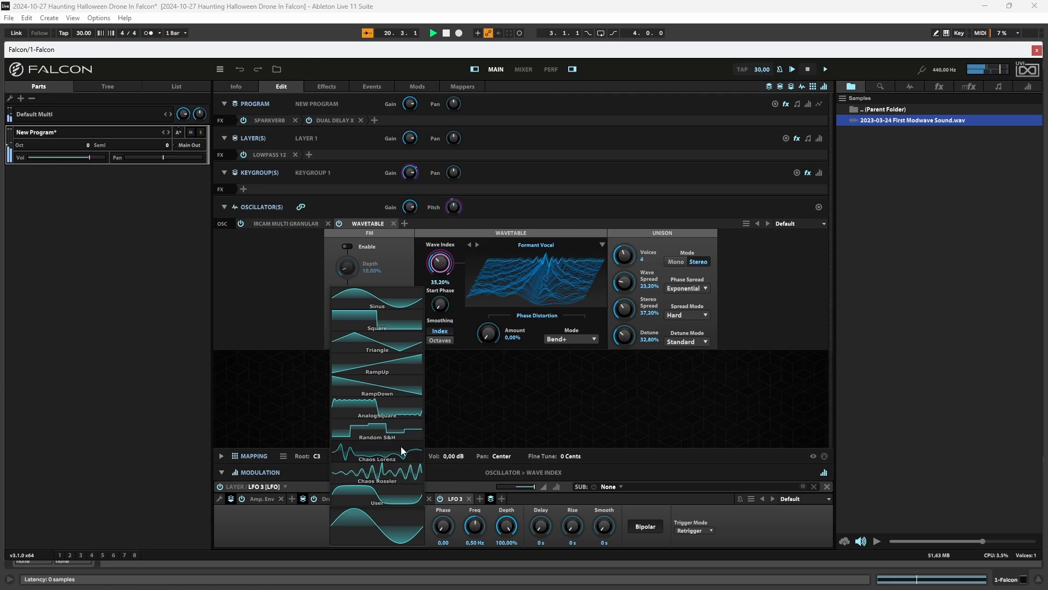
{"action": "left_click", "coordinate": [401, 473]}
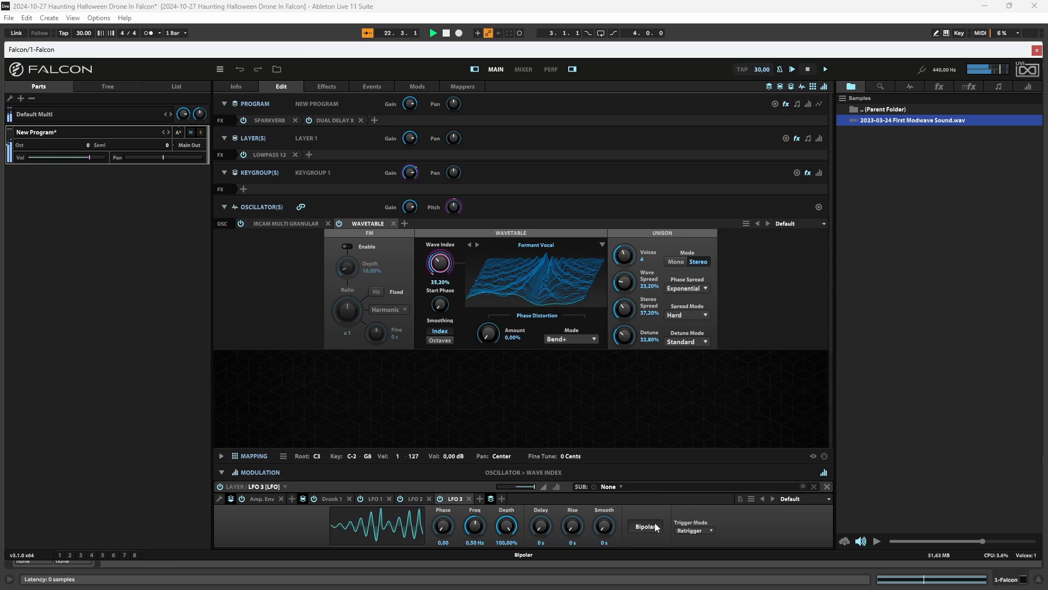
{"action": "left_click_drag", "start_coordinate": [446, 266], "coordinate": [450, 335]}
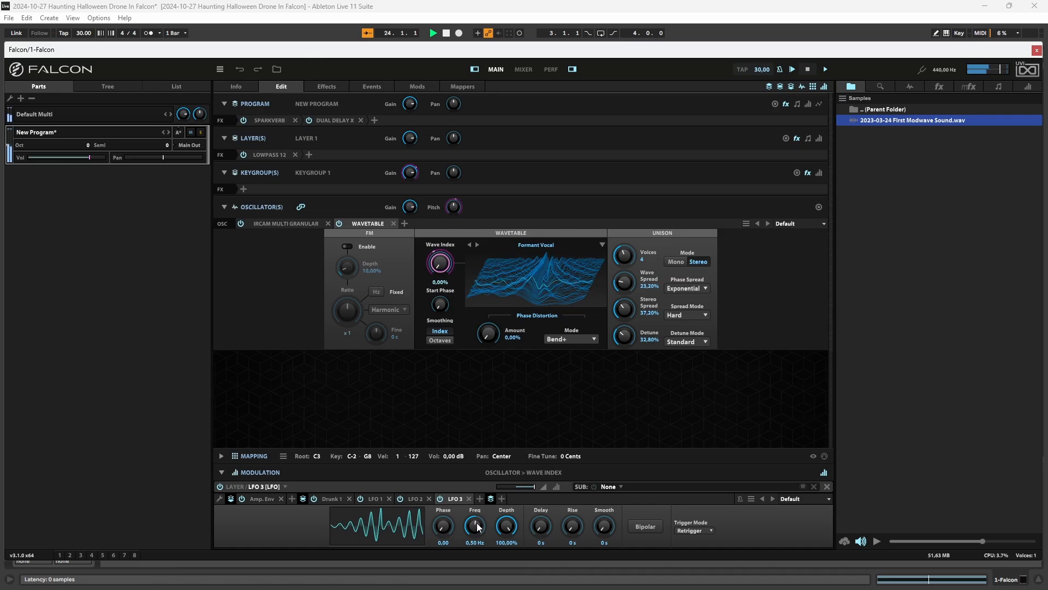
{"action": "left_click_drag", "start_coordinate": [475, 528], "coordinate": [487, 562]}
- Raise the Dual Delay X mix amount to 60.4% and the Sparkverb diffusion amount to 69.57%
{"action": "left_click", "coordinate": [269, 120]}
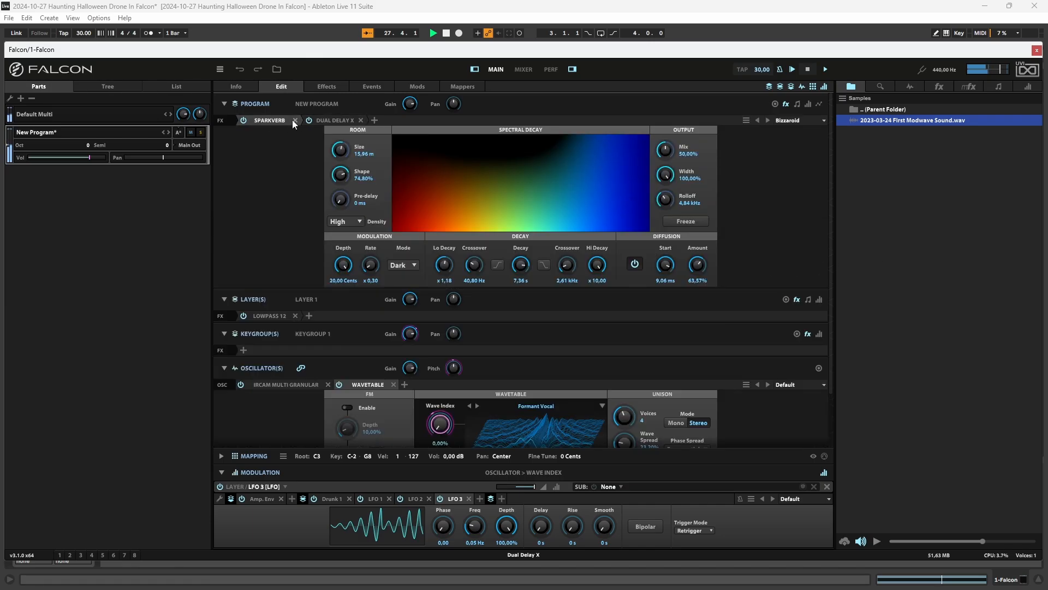
{"action": "left_click", "coordinate": [337, 120]}
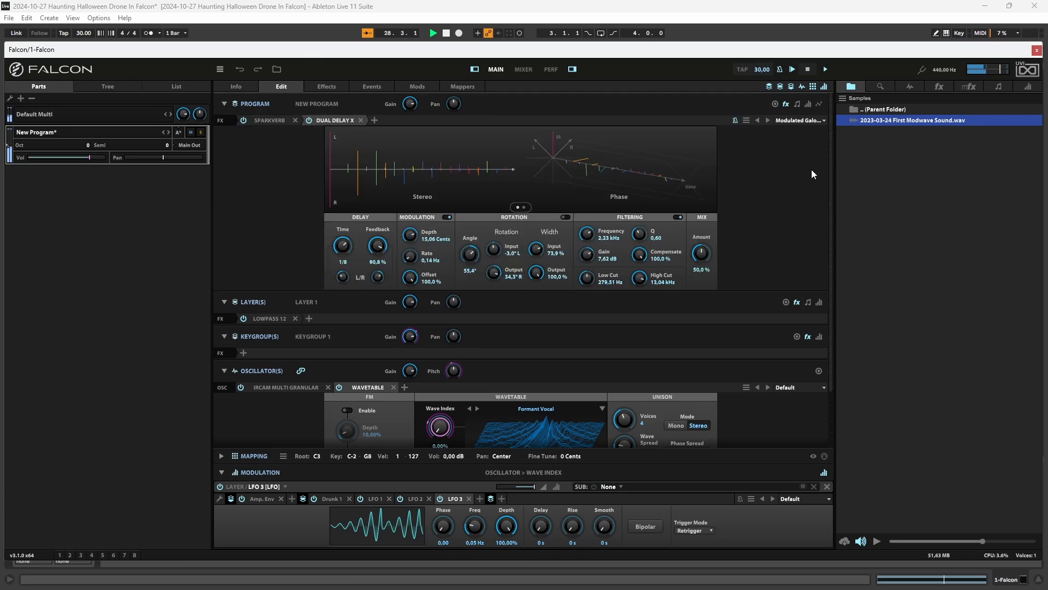
{"action": "left_click_drag", "start_coordinate": [708, 251], "coordinate": [710, 240]}
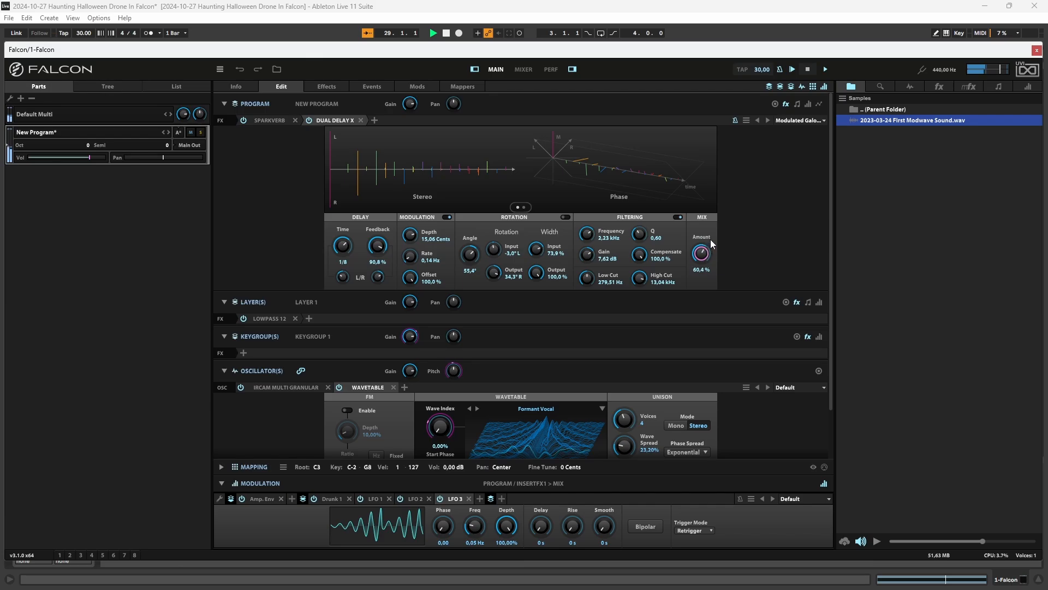
{"action": "left_click", "coordinate": [276, 120]}
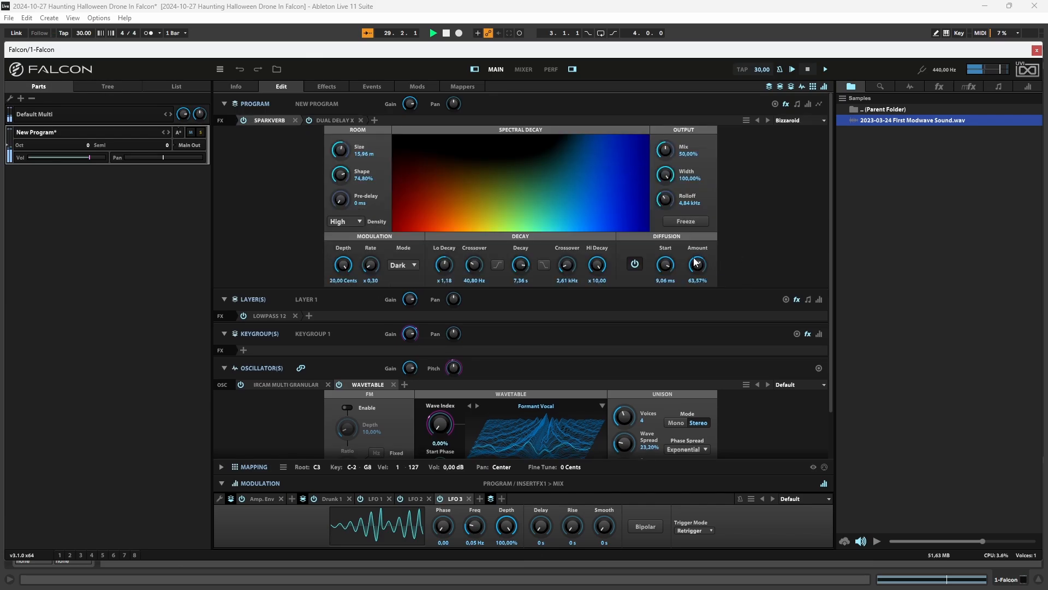
{"action": "left_click_drag", "start_coordinate": [701, 267], "coordinate": [704, 261]}
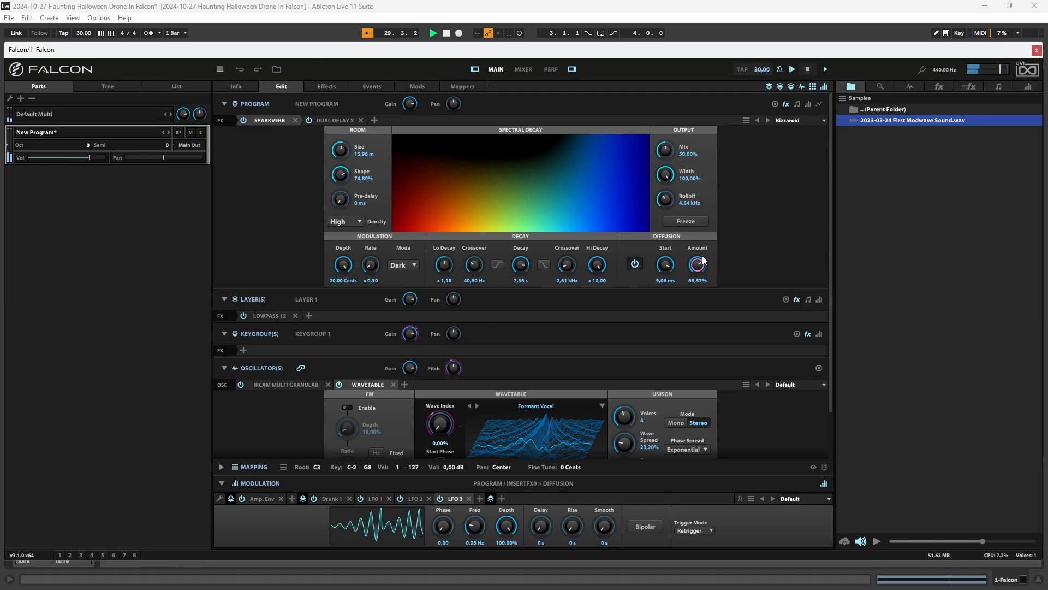
- Review the settings of the Dual Delay X and Sparkverb effects and of the IRCAM Multi Granular and Wavetable oscillators
{"action": "left_click", "coordinate": [334, 121]}
{"action": "left_click", "coordinate": [276, 120]}
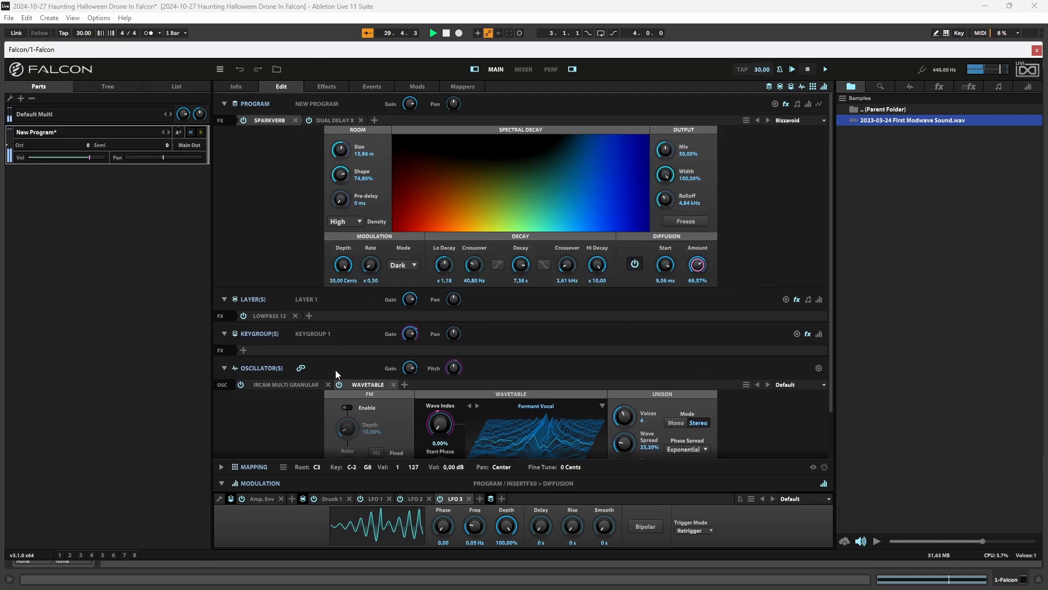
{"action": "left_click", "coordinate": [276, 385]}
{"action": "scroll", "coordinate": [648, 356], "scroll_direction": "down", "scroll_amount": 2}
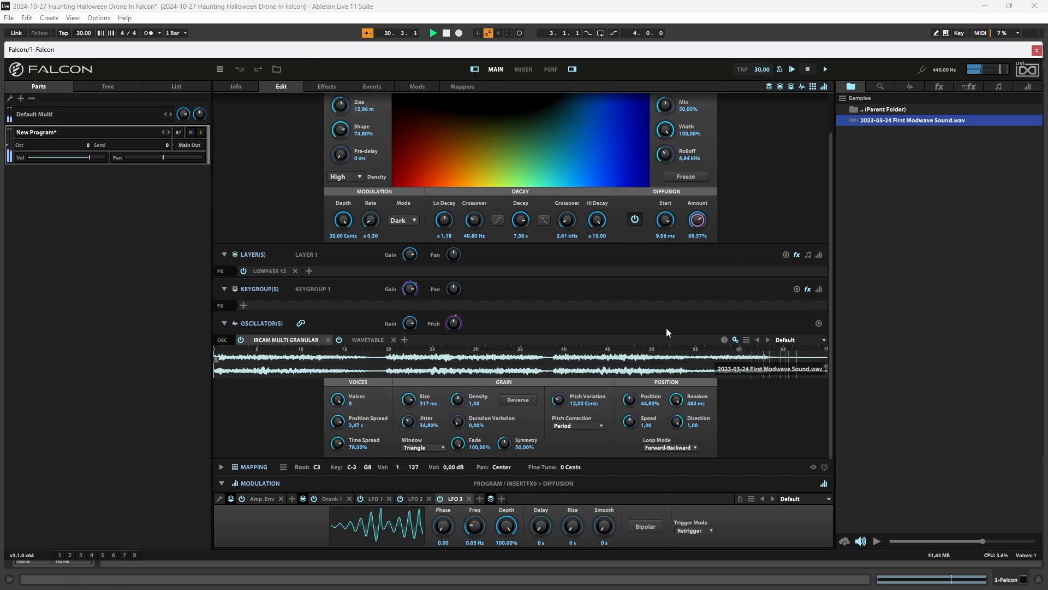
{"action": "left_click", "coordinate": [359, 340]}
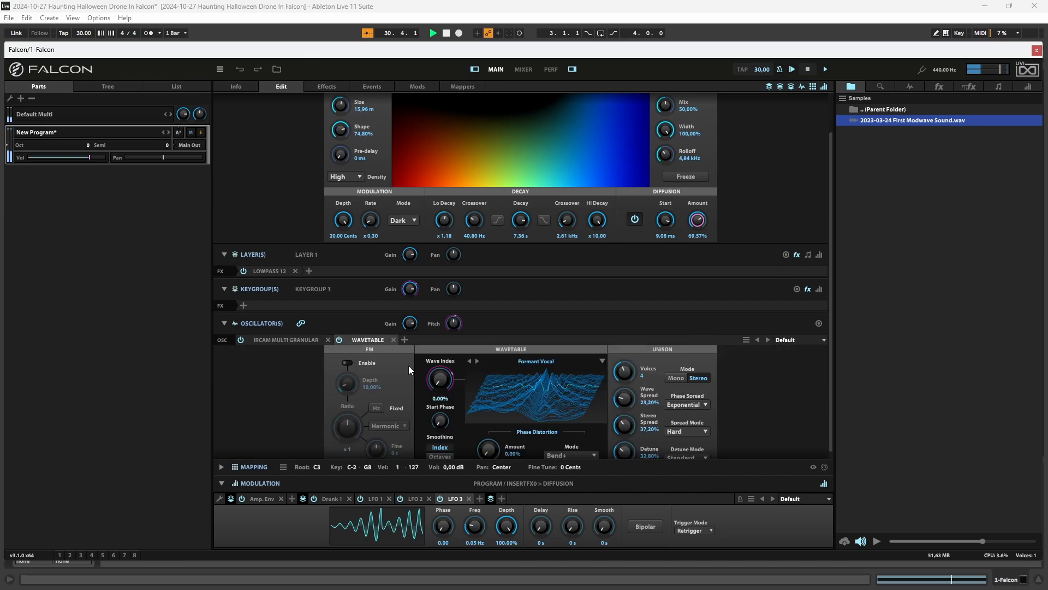
{"action": "scroll", "coordinate": [806, 446], "scroll_direction": "down", "scroll_amount": 1}
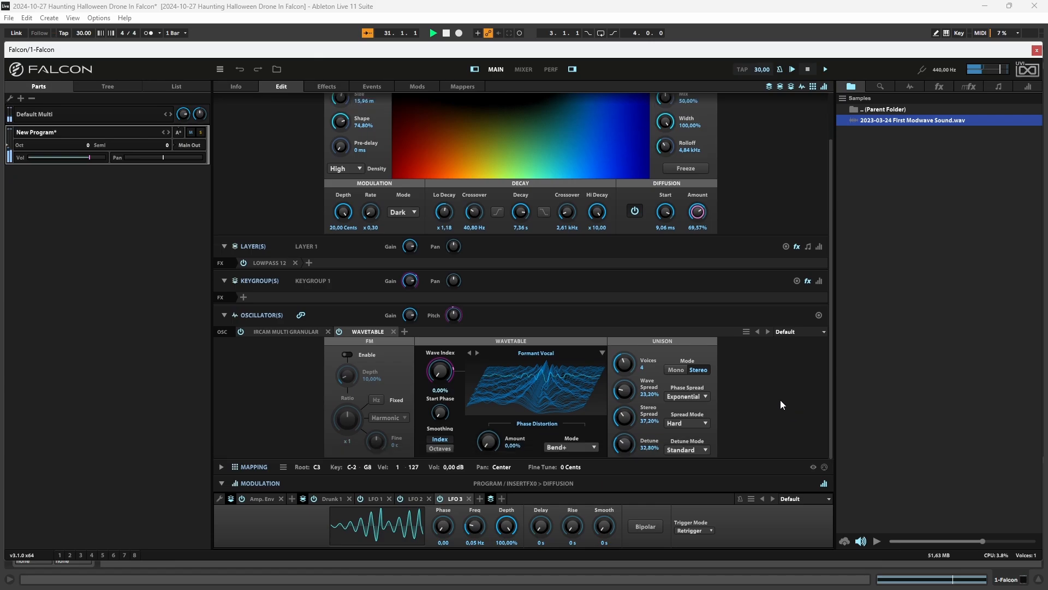
{"action": "left_click", "coordinate": [281, 331]}
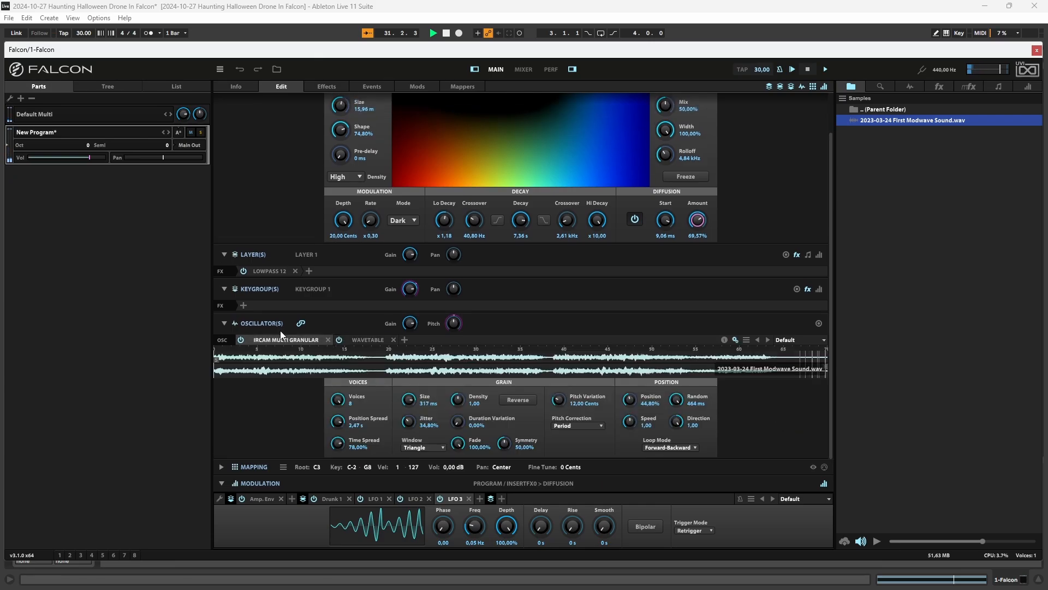
{"action": "left_click", "coordinate": [368, 340]}
{"action": "scroll", "coordinate": [662, 310], "scroll_direction": "up", "scroll_amount": 2}
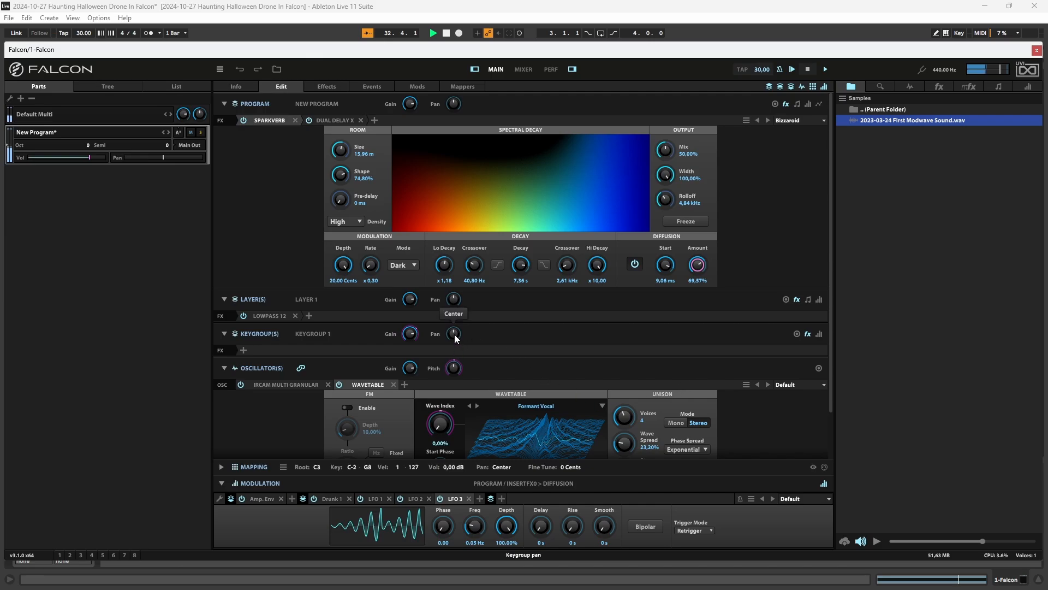
- Sweep the keygroup pan back to near centre and add a new layer Step Envelope as its modulation source
{"action": "left_click_drag", "start_coordinate": [455, 335], "coordinate": [454, 401]}
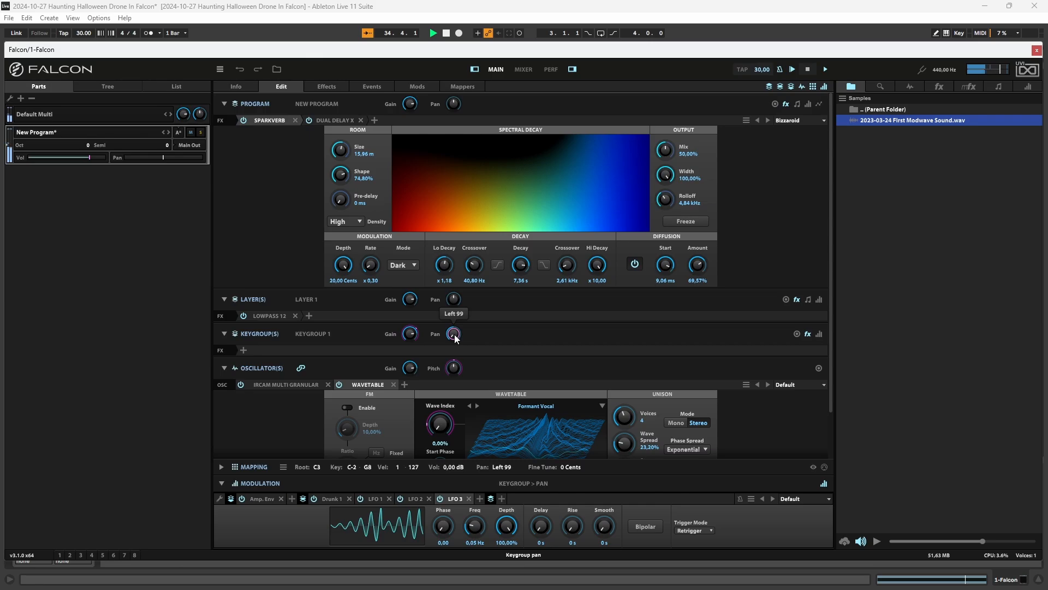
{"action": "left_click_drag", "start_coordinate": [456, 338], "coordinate": [486, 268]}
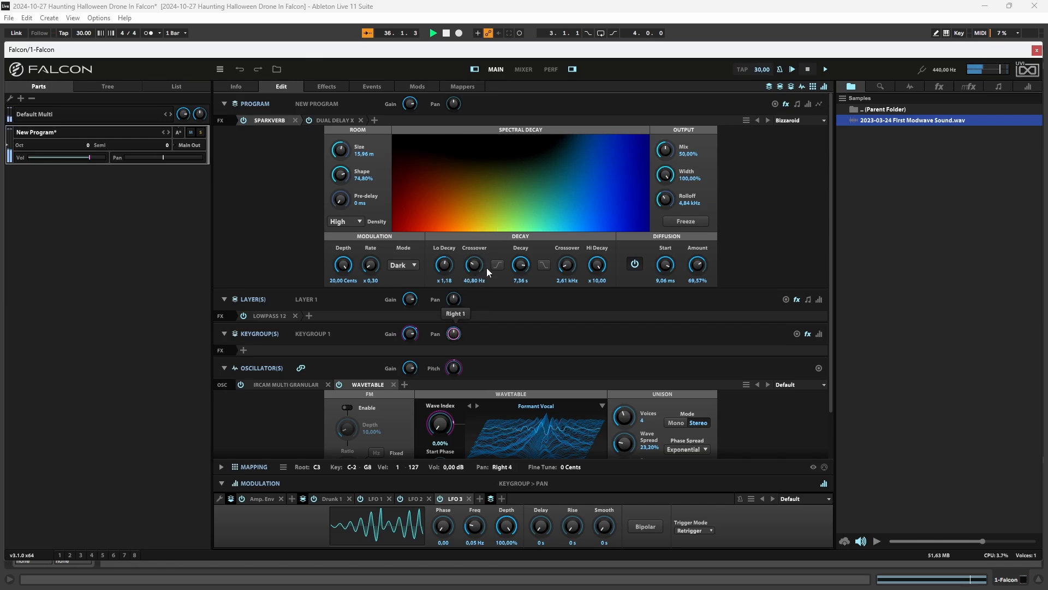
{"action": "right_click", "coordinate": [453, 337]}
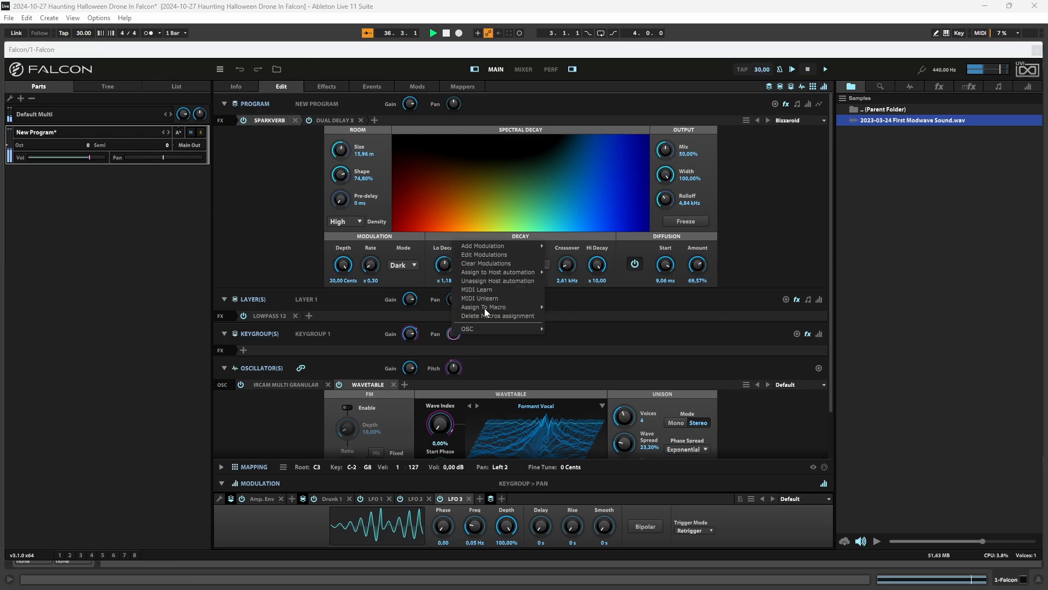
{"action": "mouse_move", "coordinate": [507, 247]}
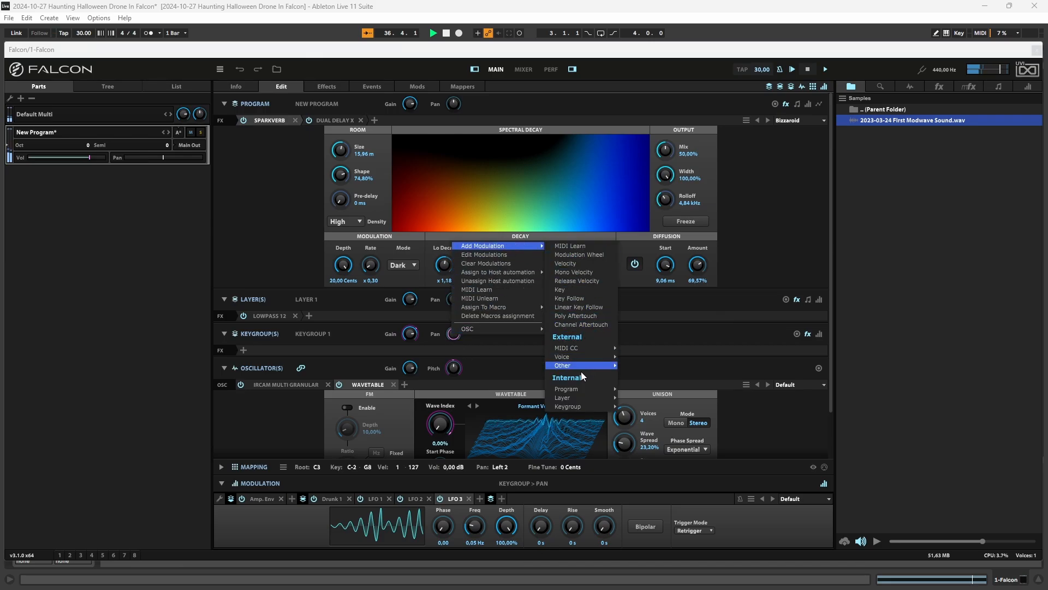
{"action": "mouse_move", "coordinate": [581, 396]}
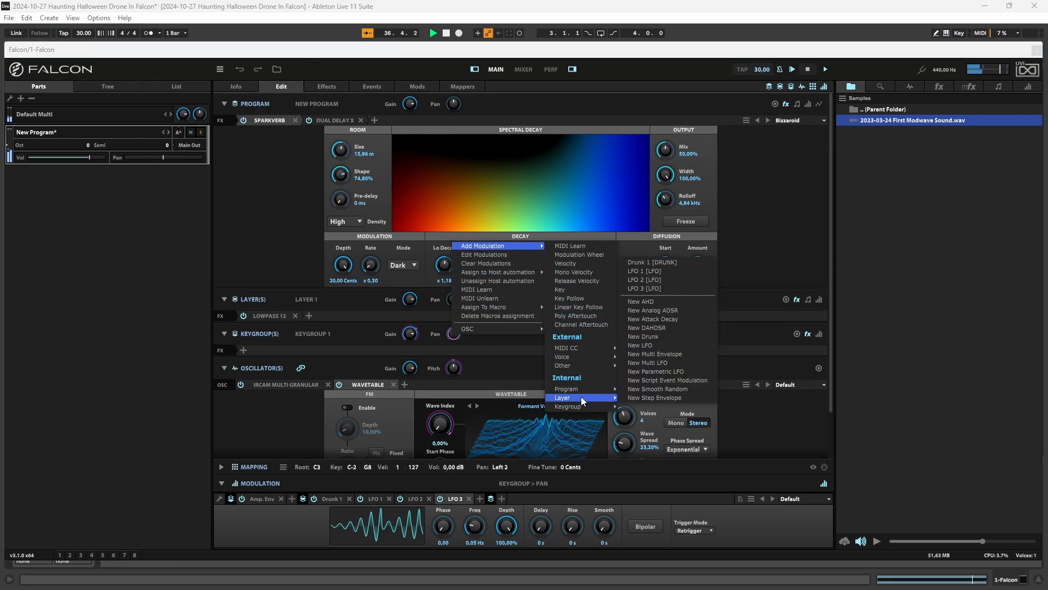
{"action": "left_click", "coordinate": [674, 398]}
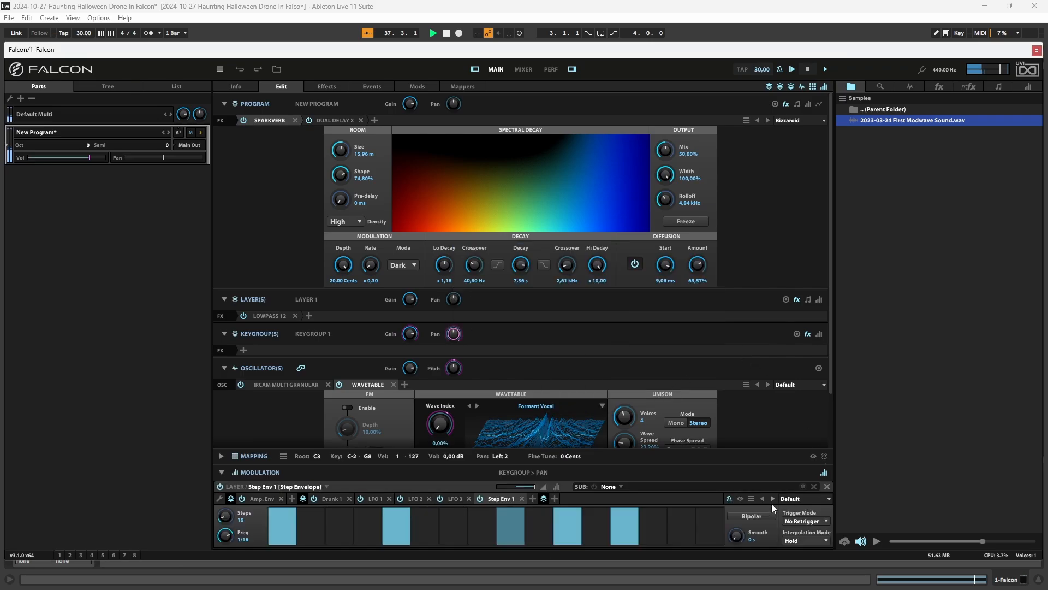
- Set Step Env 1's trigger mode to No Retrigger and switch the envelope to bipolar
{"action": "left_click", "coordinate": [812, 522]}
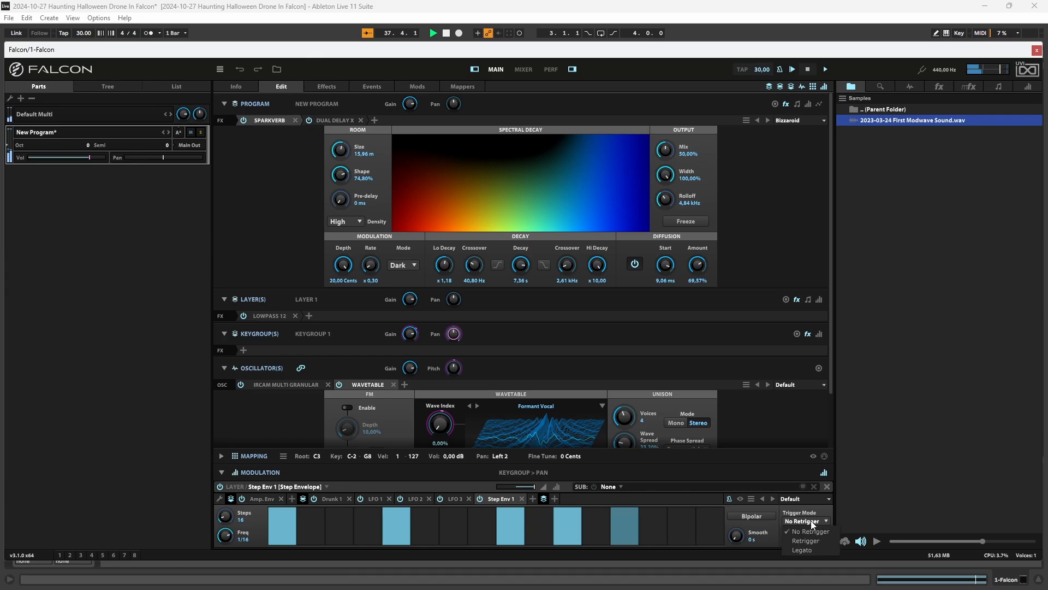
{"action": "left_click", "coordinate": [811, 531]}
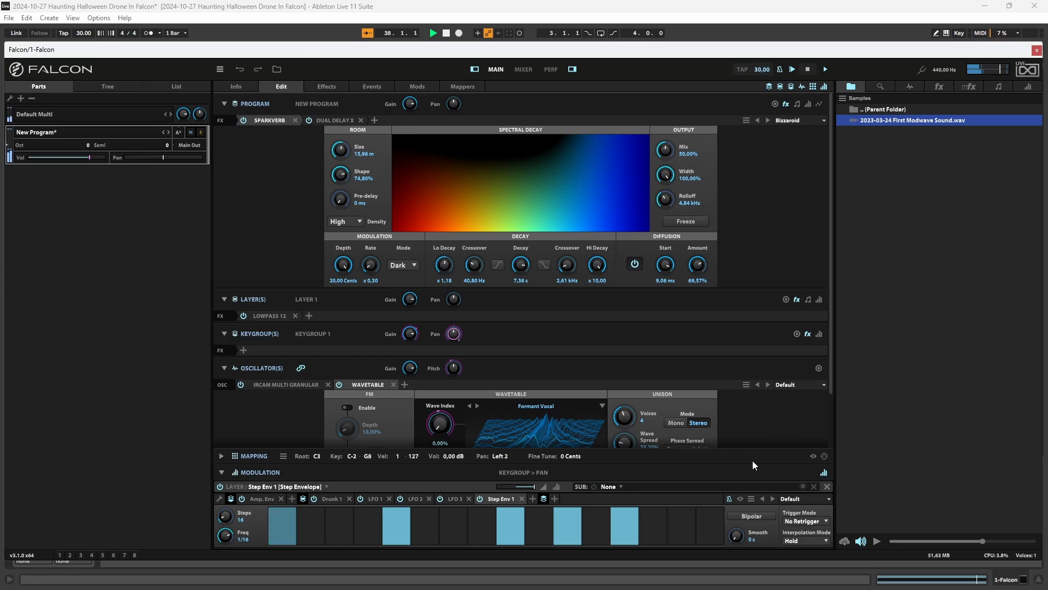
{"action": "scroll", "coordinate": [749, 379], "scroll_direction": "down", "scroll_amount": 2}
{"action": "scroll", "coordinate": [744, 374], "scroll_direction": "up", "scroll_amount": 3}
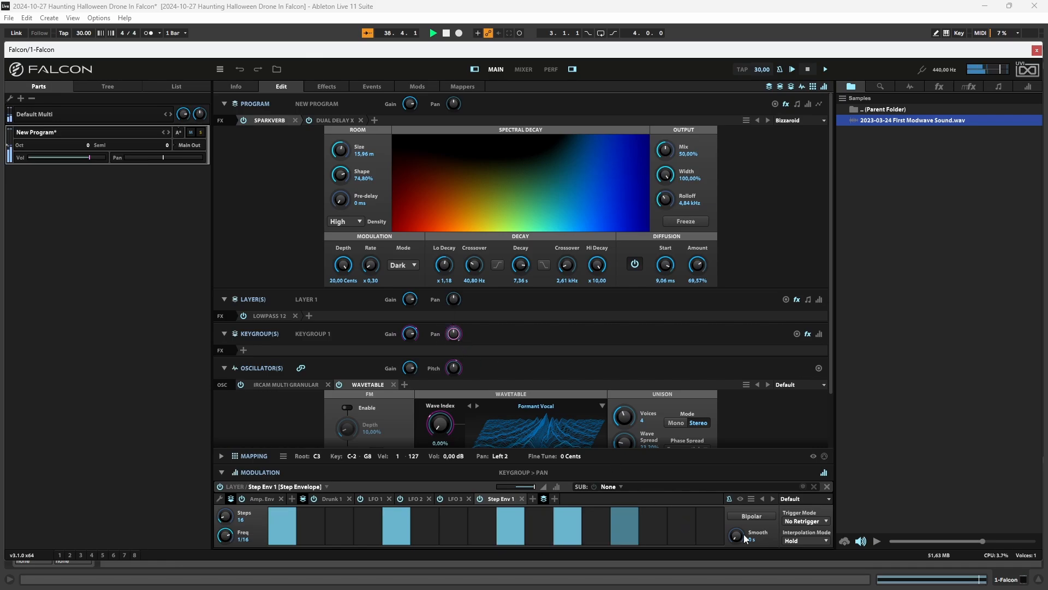
{"action": "left_click", "coordinate": [767, 516]}
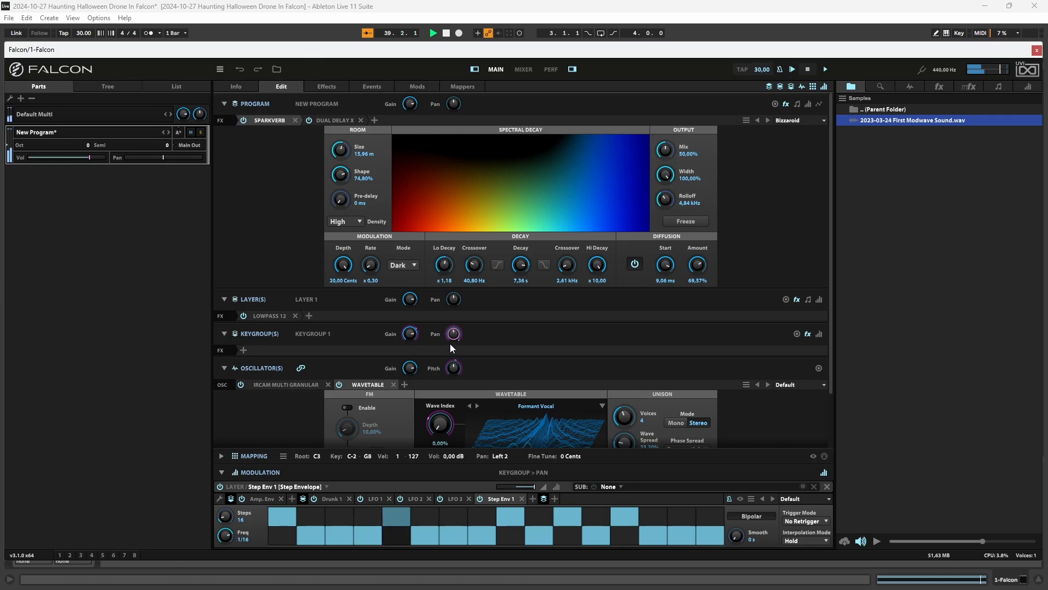
{"action": "mouse_move", "coordinate": [453, 343]}
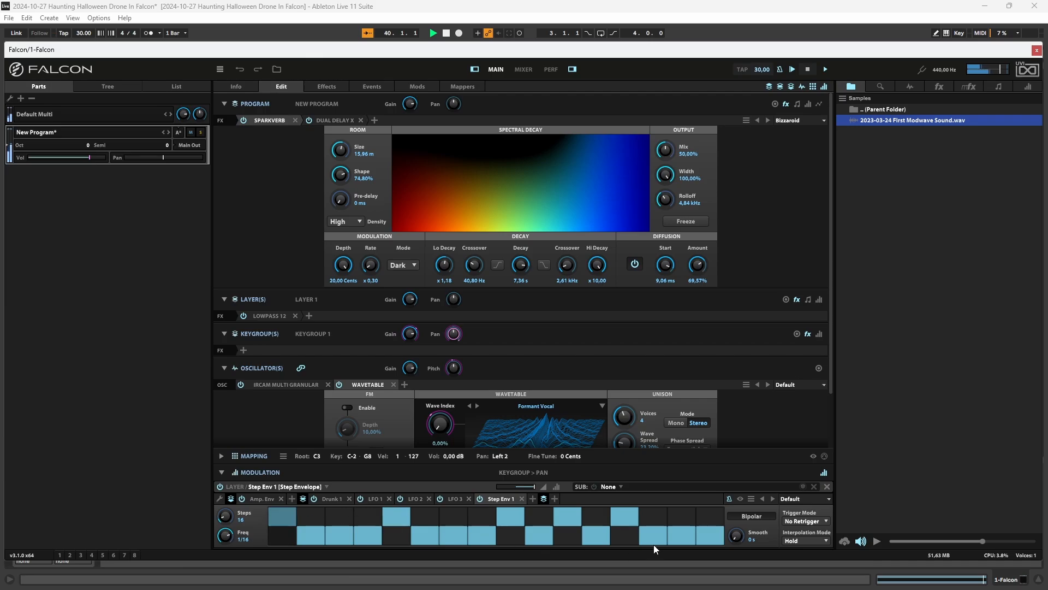
- Try the 8 Step Alternate 1 preset in bipolar mode on Step Env 1, followed by 8 Step Alternate 2
{"action": "left_click", "coordinate": [772, 498]}
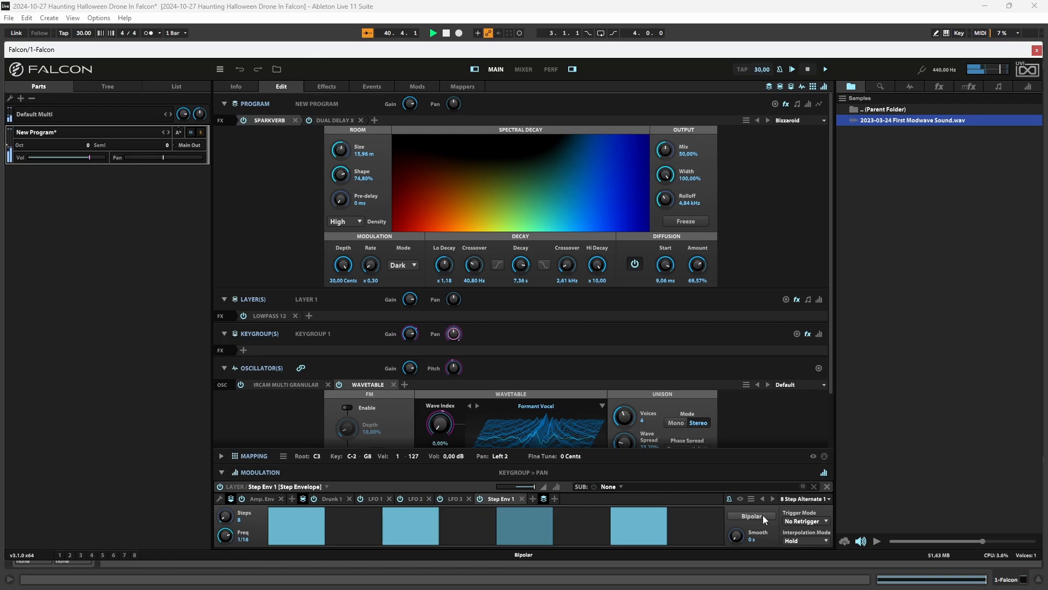
{"action": "left_click", "coordinate": [763, 516]}
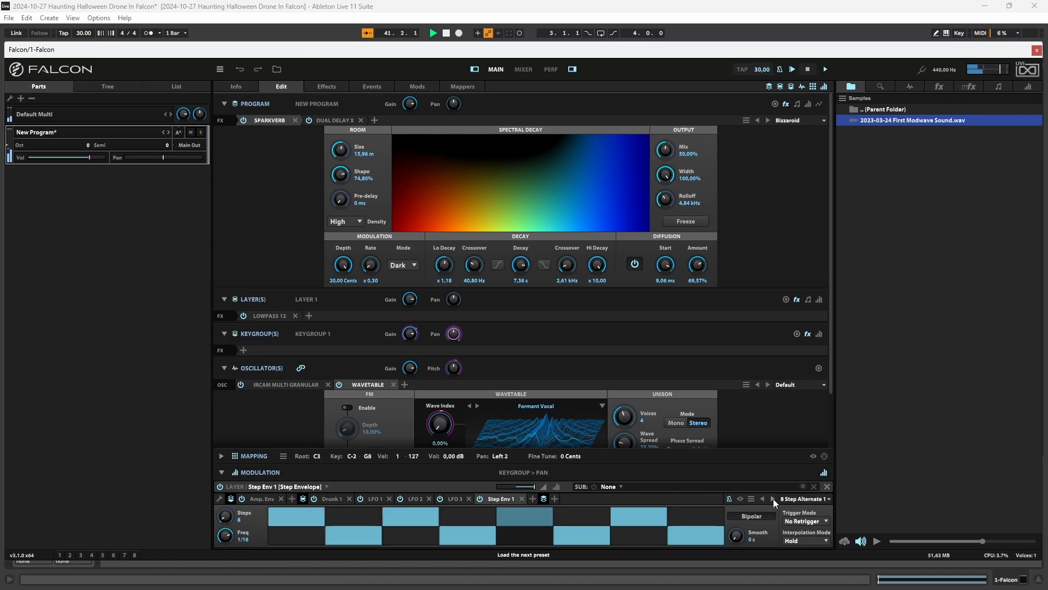
{"action": "left_click", "coordinate": [773, 498]}
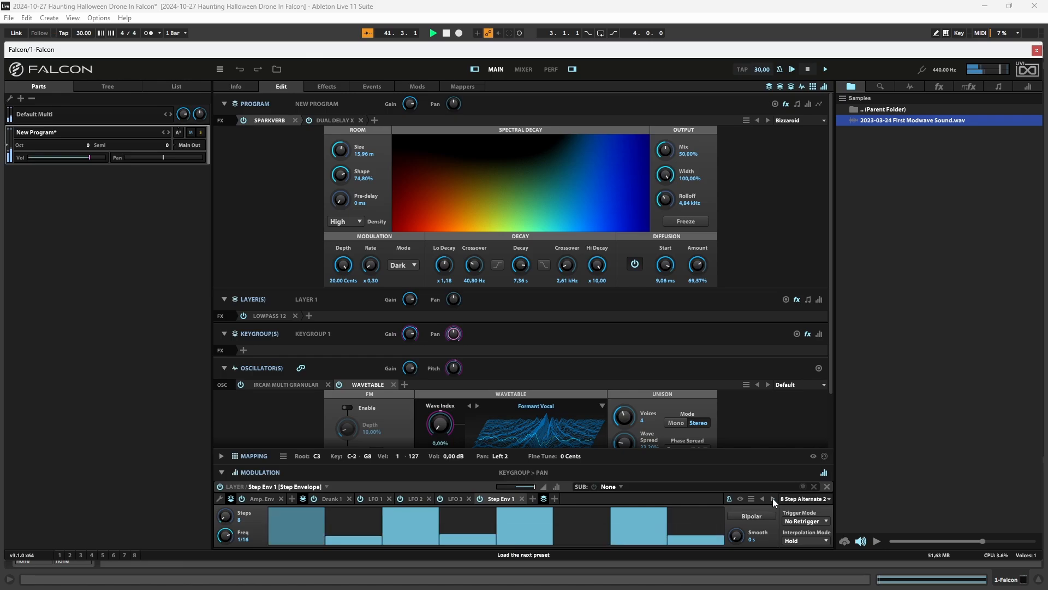
- Try the LFechO spline preset on Step Env 1 with bipolar output
{"action": "left_click", "coordinate": [787, 498]}
{"action": "mouse_move", "coordinate": [807, 531]}
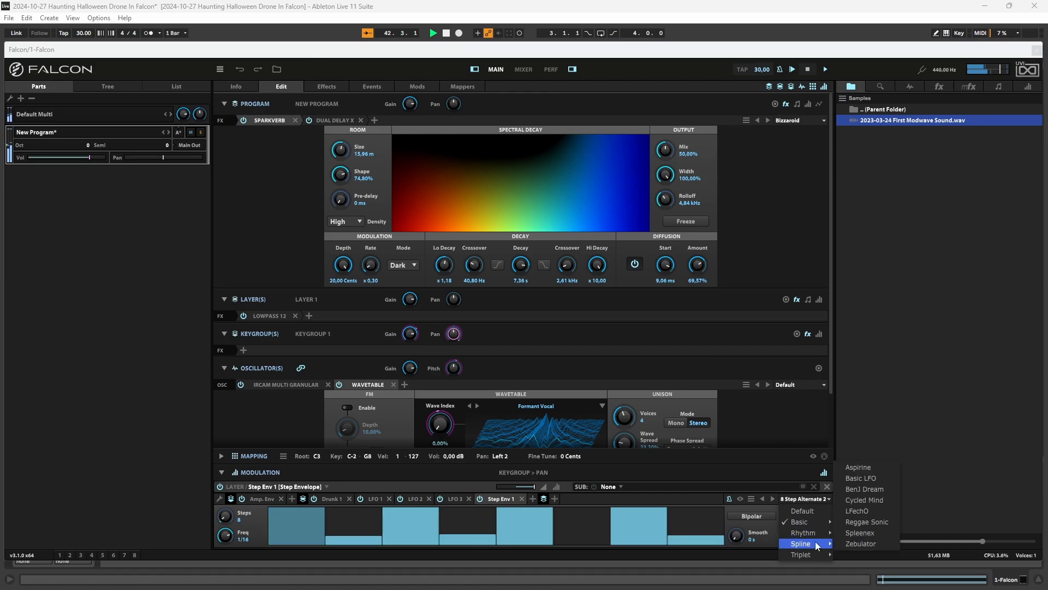
{"action": "left_click", "coordinate": [874, 512]}
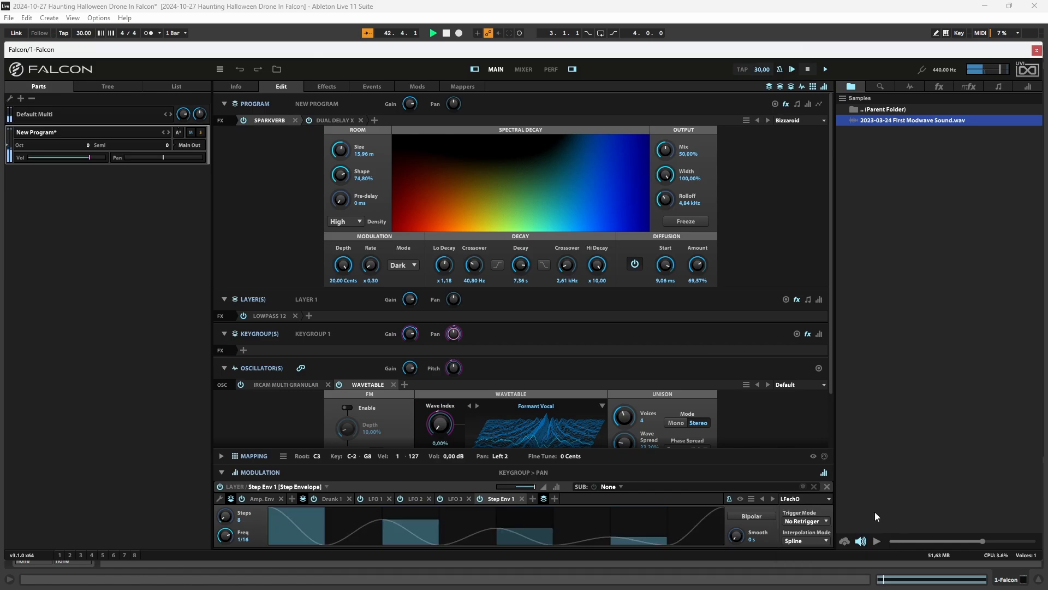
{"action": "left_click", "coordinate": [764, 515]}
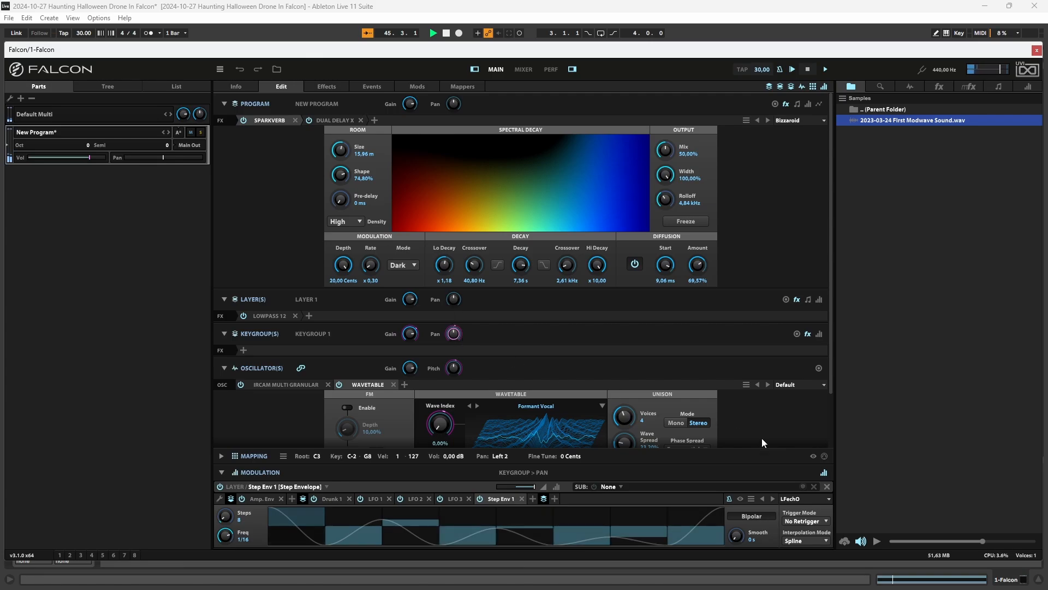
- Load the Spleenex preset into Step Env 1 and make it bipolar
{"action": "left_click", "coordinate": [773, 499]}
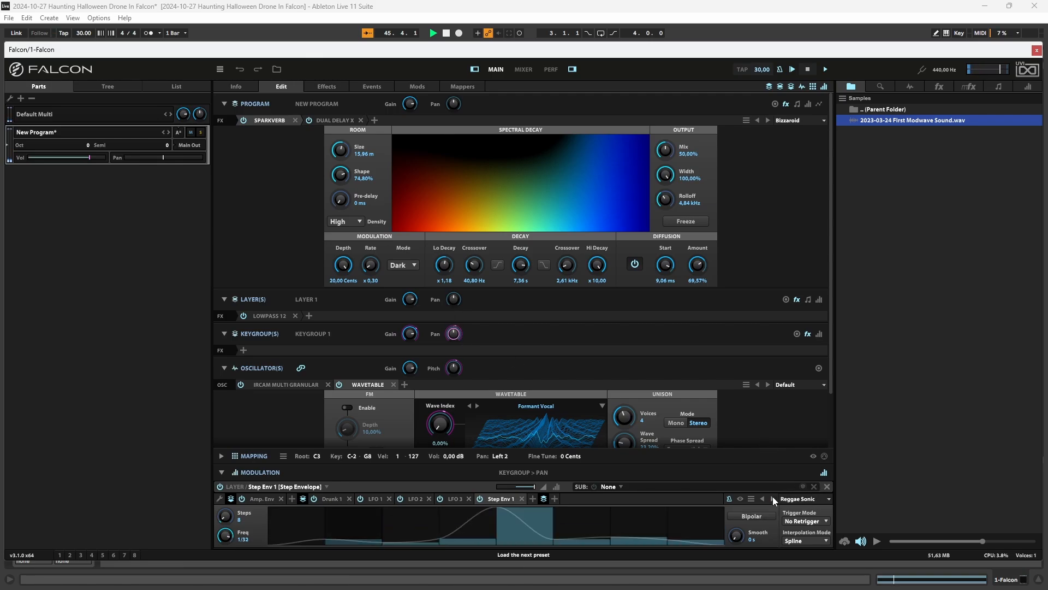
{"action": "left_click", "coordinate": [773, 498]}
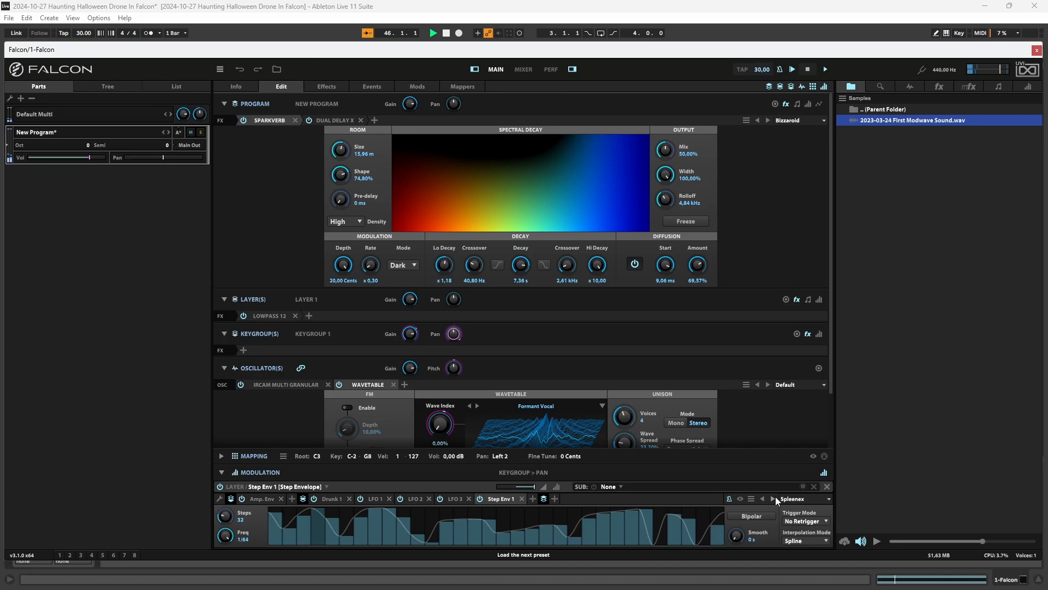
{"action": "left_click", "coordinate": [765, 517]}
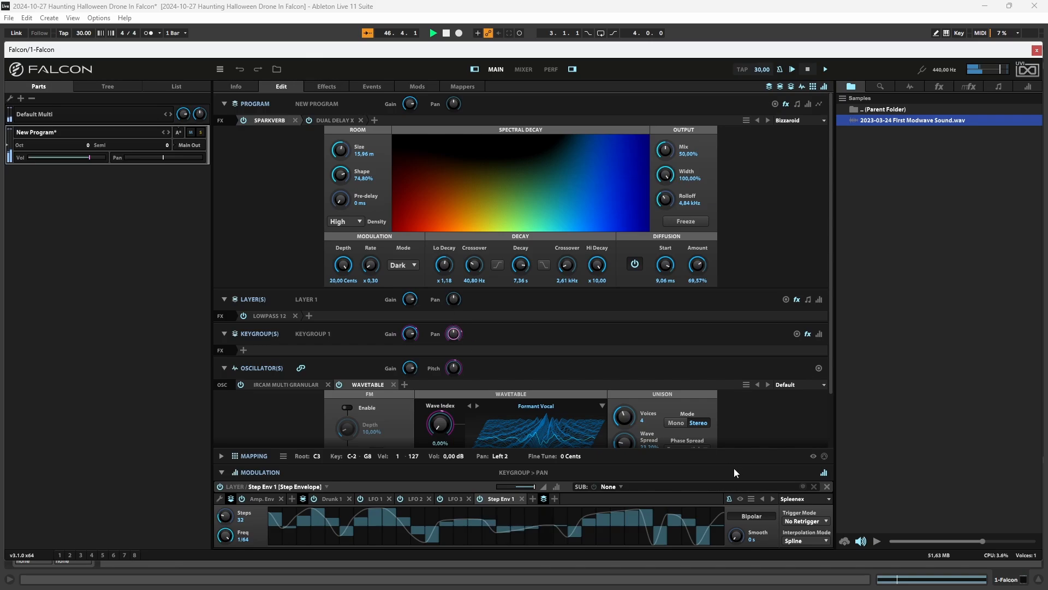
{"action": "left_click", "coordinate": [749, 515]}
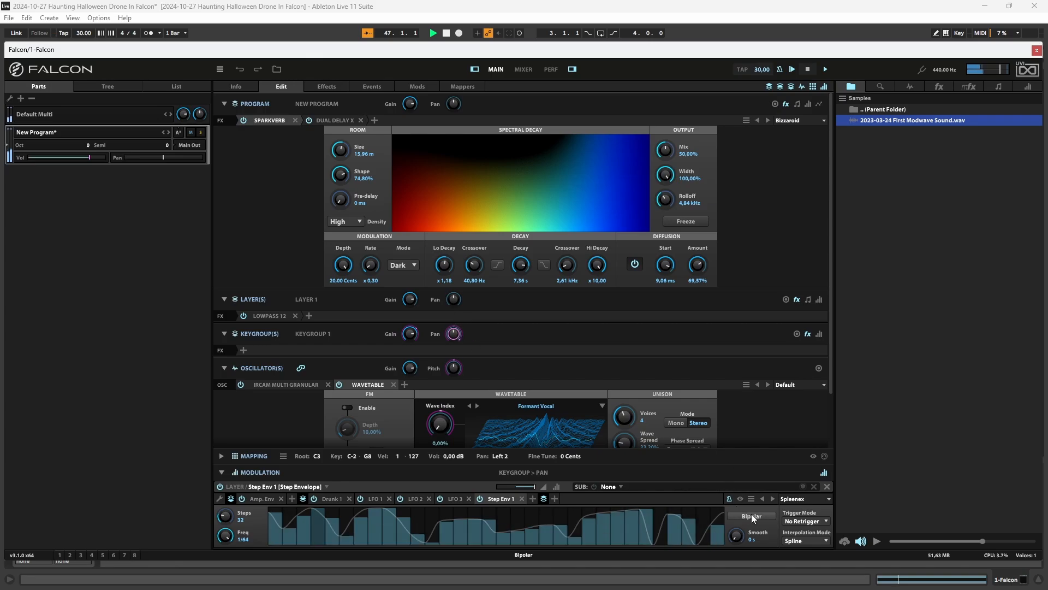
{"action": "left_click", "coordinate": [752, 515]}
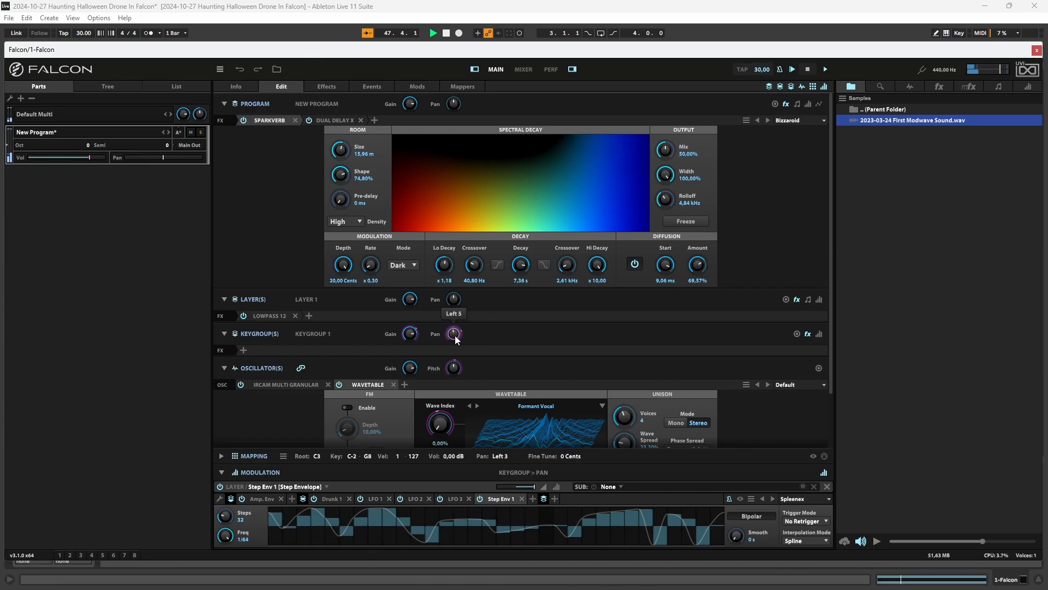
- Set the keygroup pan to Left 50
{"action": "left_click_drag", "start_coordinate": [454, 335], "coordinate": [453, 373]}
{"action": "left_click_drag", "start_coordinate": [451, 335], "coordinate": [452, 333]}
{"action": "mouse_move", "coordinate": [454, 332]}
{"action": "left_click_drag", "start_coordinate": [452, 333], "coordinate": [456, 335]}
- Turn off tempo sync for Step Env 1 and set its frequency to 0.28 Hz
{"action": "left_click_drag", "start_coordinate": [226, 541], "coordinate": [232, 564]}
{"action": "left_click", "coordinate": [729, 499]}
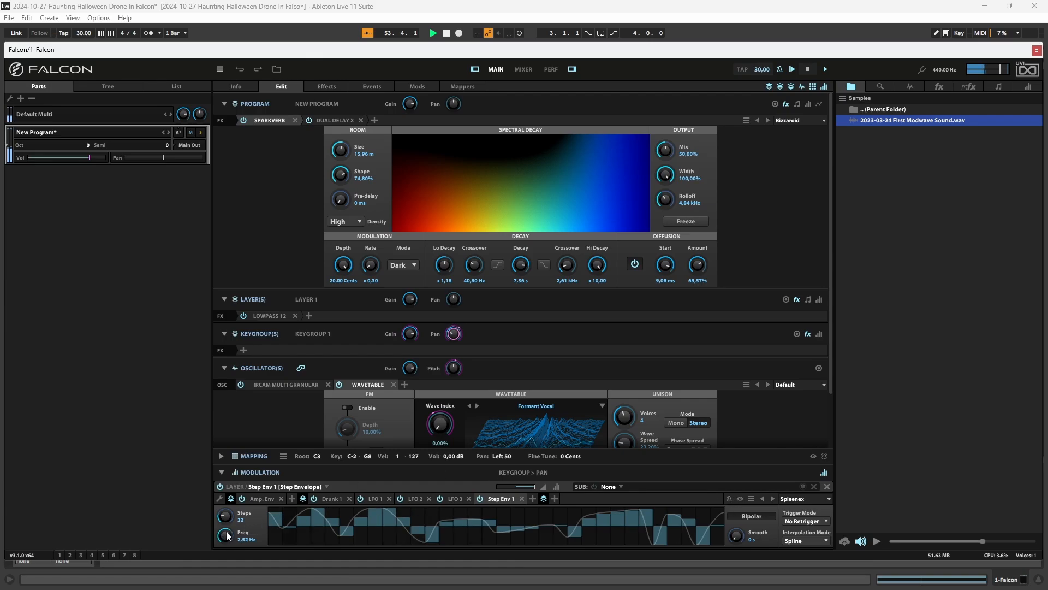
{"action": "left_click_drag", "start_coordinate": [226, 536], "coordinate": [231, 530]}
{"action": "left_click_drag", "start_coordinate": [229, 539], "coordinate": [230, 575]}
{"action": "mouse_move", "coordinate": [462, 330]}
- Open the modulation editor for the oscillator pitch and show the Drunk 1 settings in it
{"action": "right_click", "coordinate": [454, 369]}
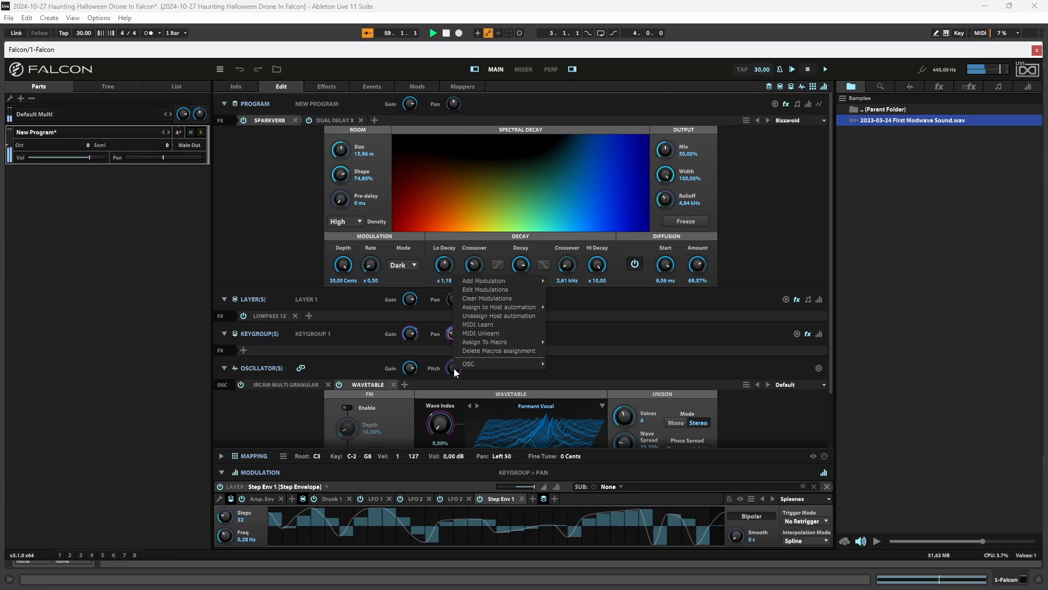
{"action": "mouse_move", "coordinate": [495, 307]}
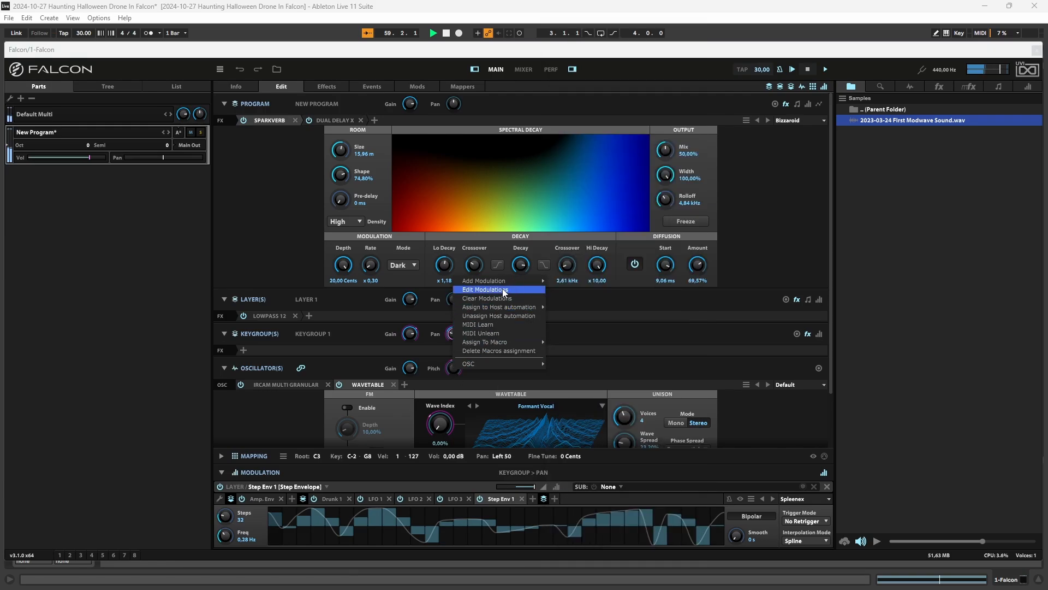
{"action": "left_click", "coordinate": [502, 289]}
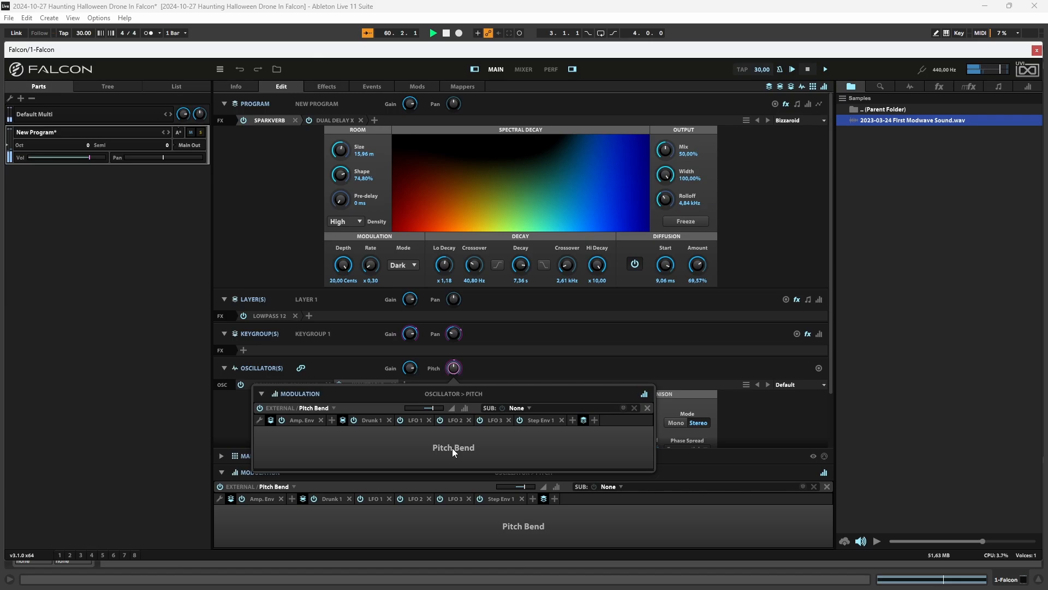
{"action": "left_click", "coordinate": [456, 368]}
{"action": "right_click", "coordinate": [456, 369]}
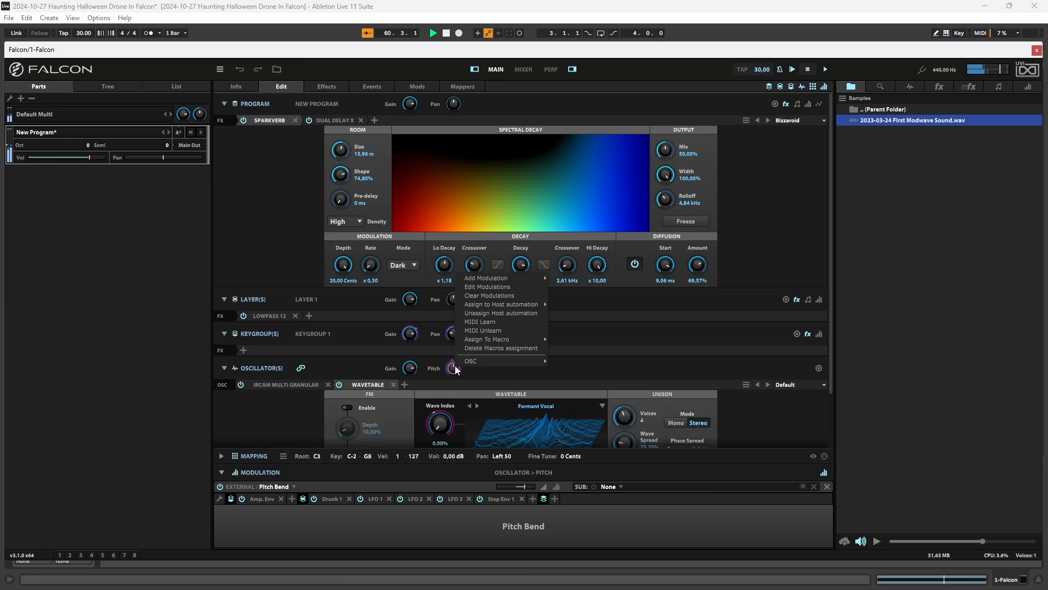
{"action": "left_click", "coordinate": [518, 287]}
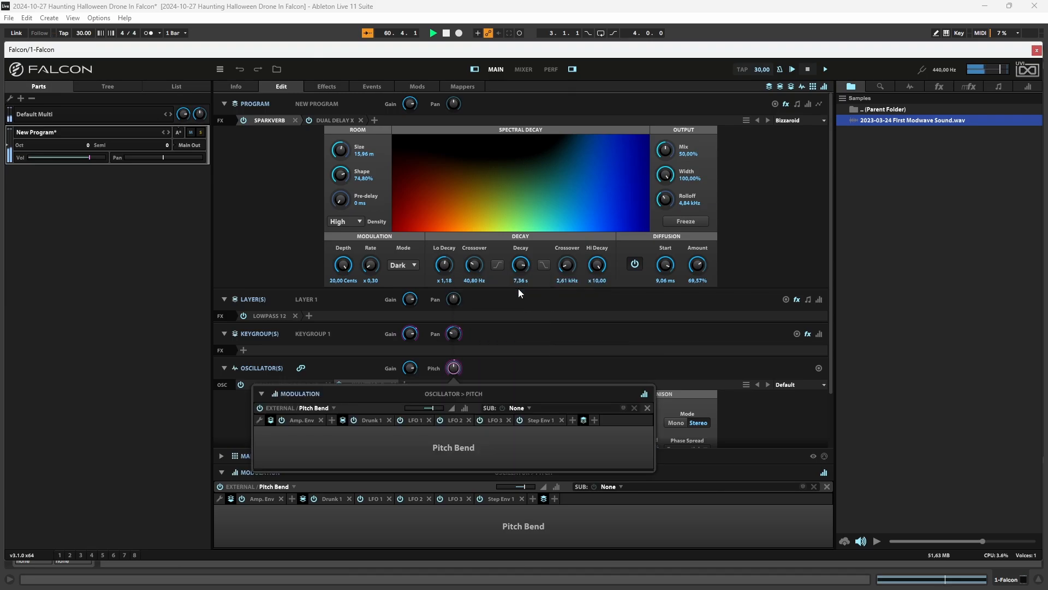
{"action": "left_click", "coordinate": [495, 420]}
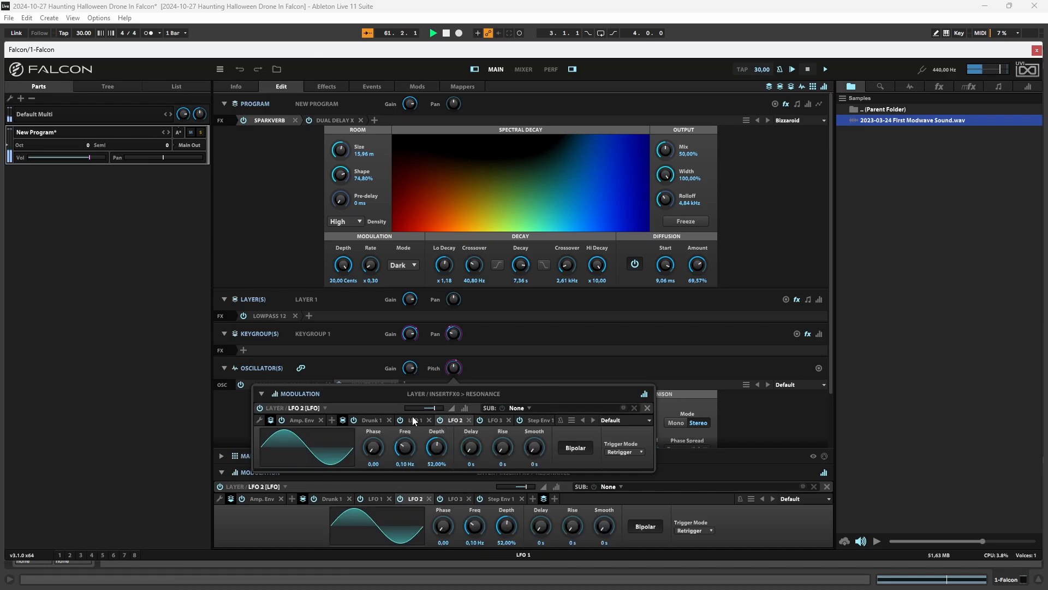
{"action": "left_click", "coordinate": [368, 419]}
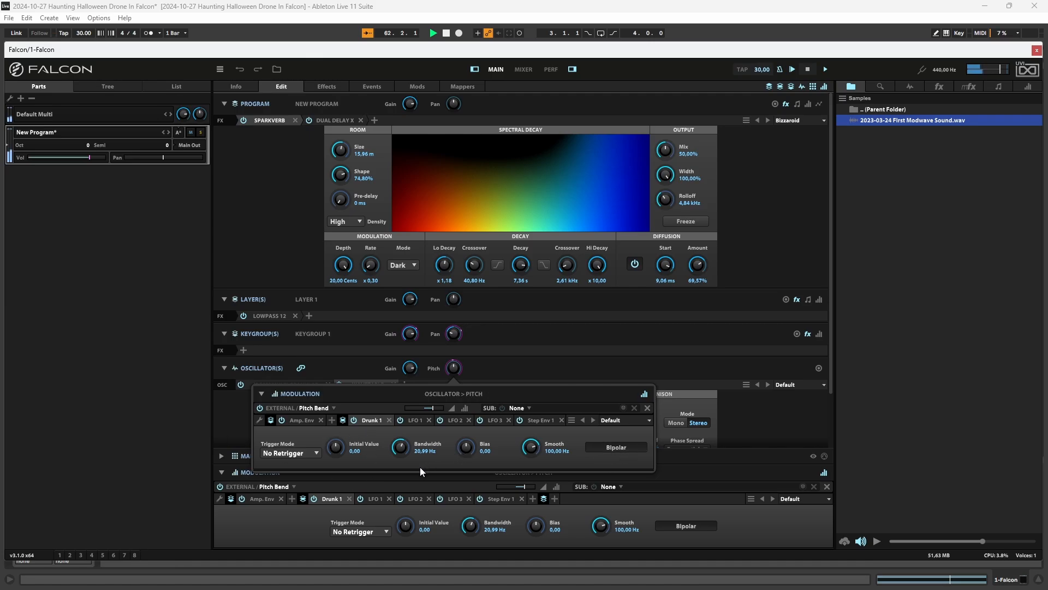
- Raise the oscillator pitch modulation ratio, set the Drunk 1 bandwidth to 106.18 Hz and close the modulation editor
{"action": "mouse_move", "coordinate": [433, 408]}
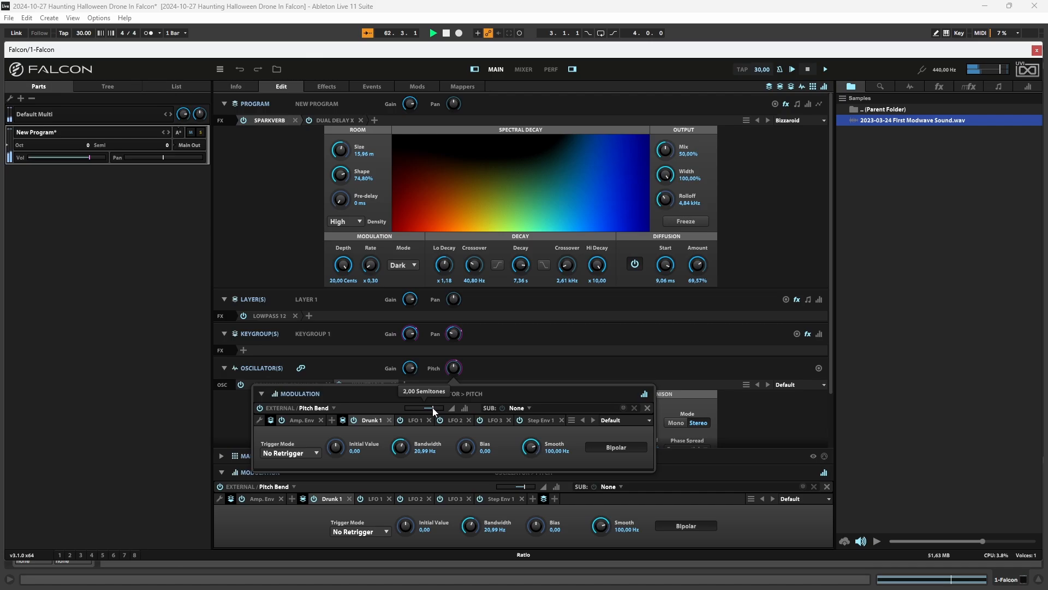
{"action": "left_click_drag", "start_coordinate": [433, 407], "coordinate": [448, 407]}
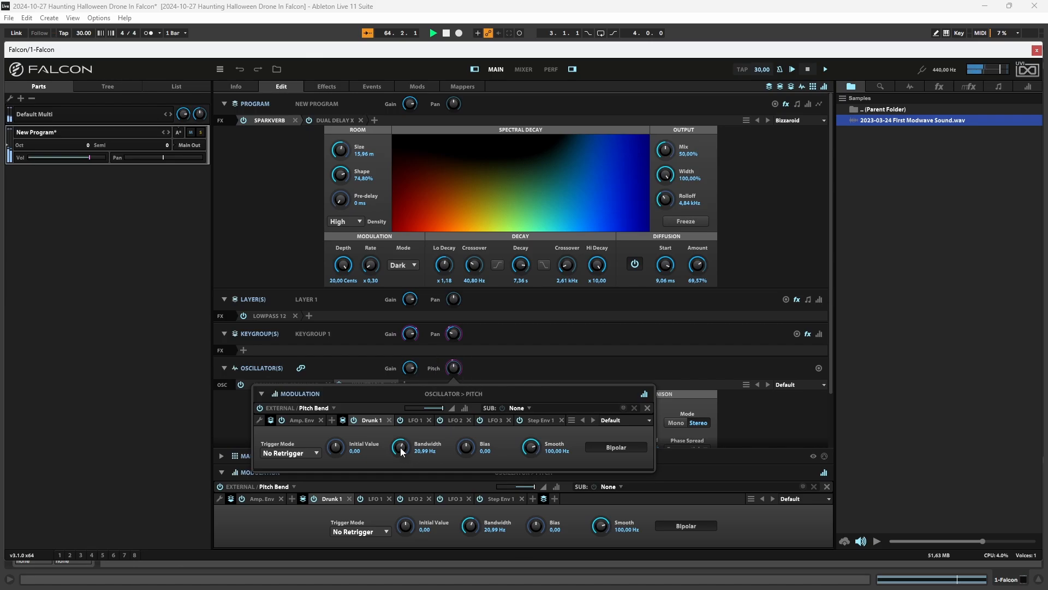
{"action": "left_click_drag", "start_coordinate": [402, 451], "coordinate": [411, 425]}
{"action": "left_click", "coordinate": [629, 364]}
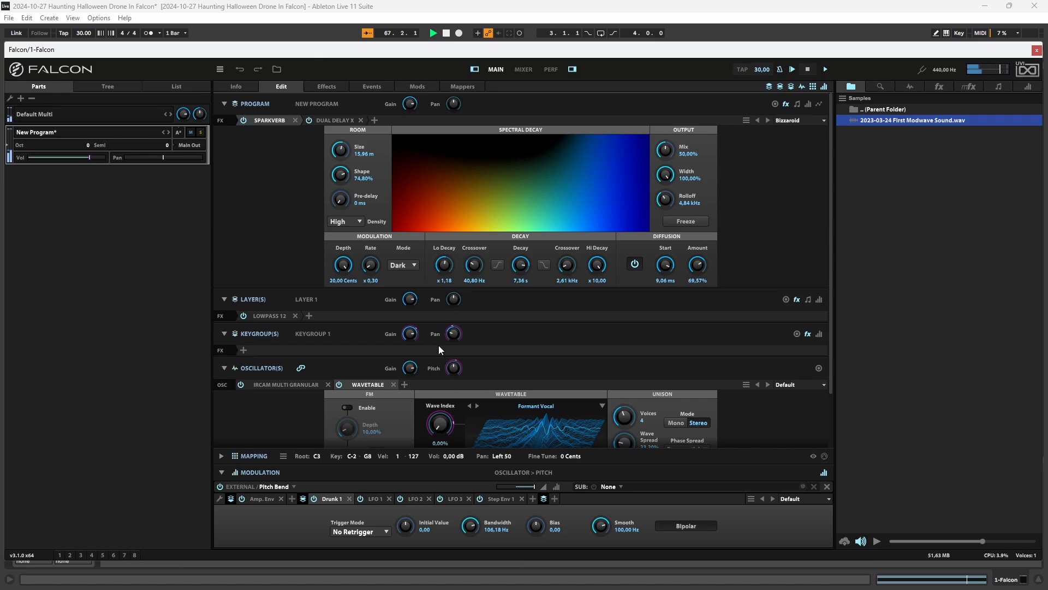
- Examine the settings of the Wavetable and IRCAM Multi Granular oscillators
{"action": "scroll", "coordinate": [730, 281], "scroll_direction": "down", "scroll_amount": 2}
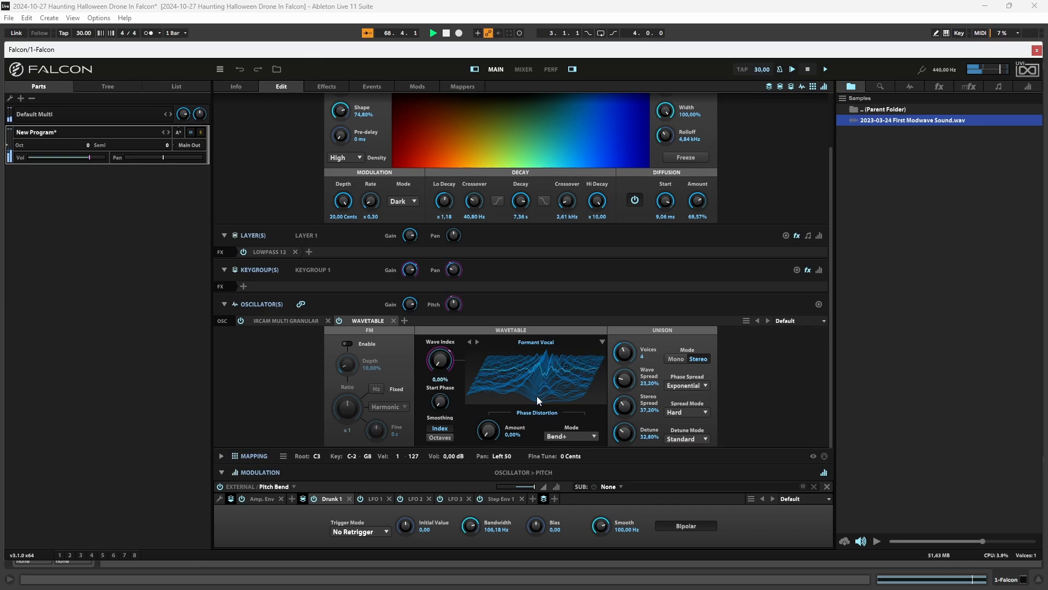
{"action": "left_click", "coordinate": [270, 320]}
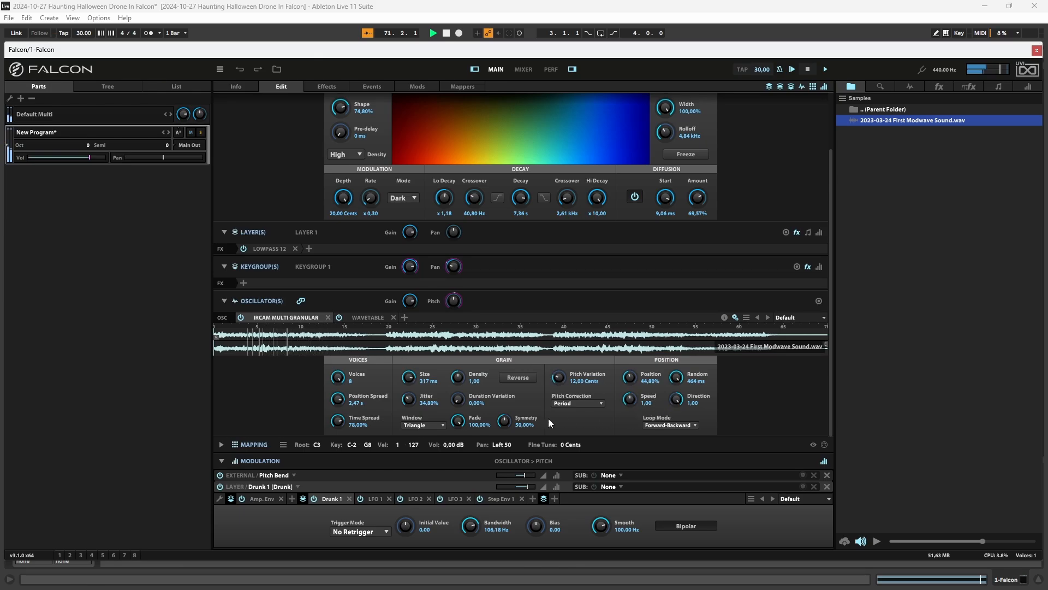
- Add a Phasor with the Analog Feels preset to the program effects and move it ahead of SparkVerb
{"action": "scroll", "coordinate": [752, 414], "scroll_direction": "up", "scroll_amount": 3}
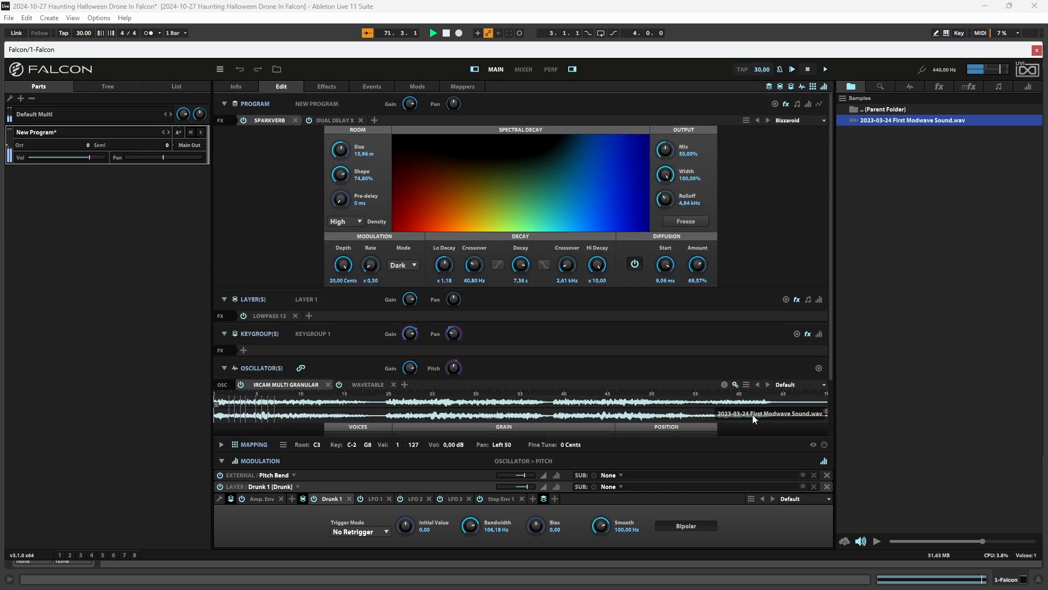
{"action": "scroll", "coordinate": [752, 414], "scroll_direction": "up", "scroll_amount": 2}
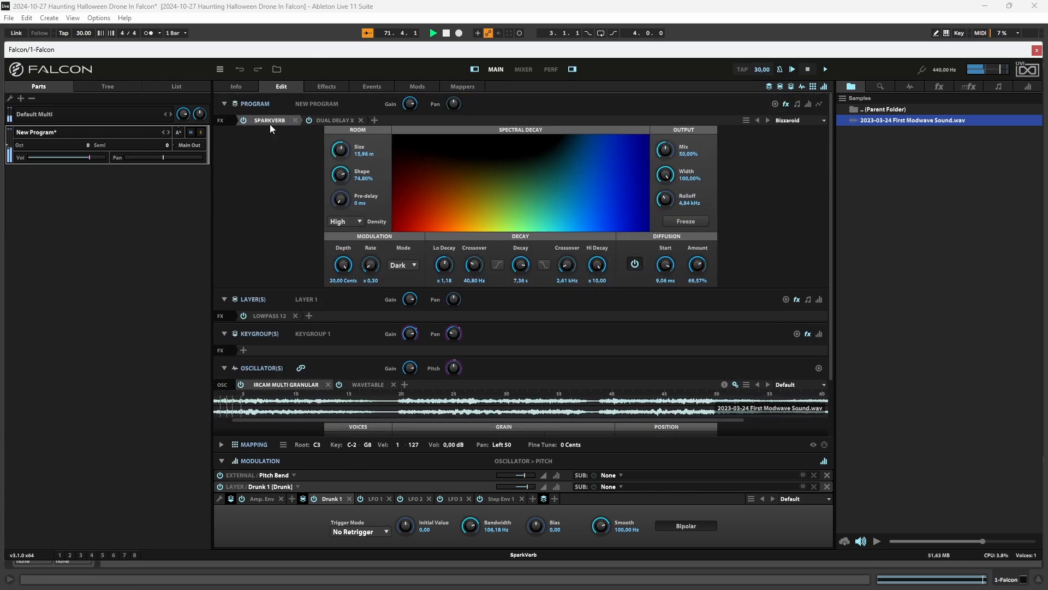
{"action": "left_click", "coordinate": [332, 119]}
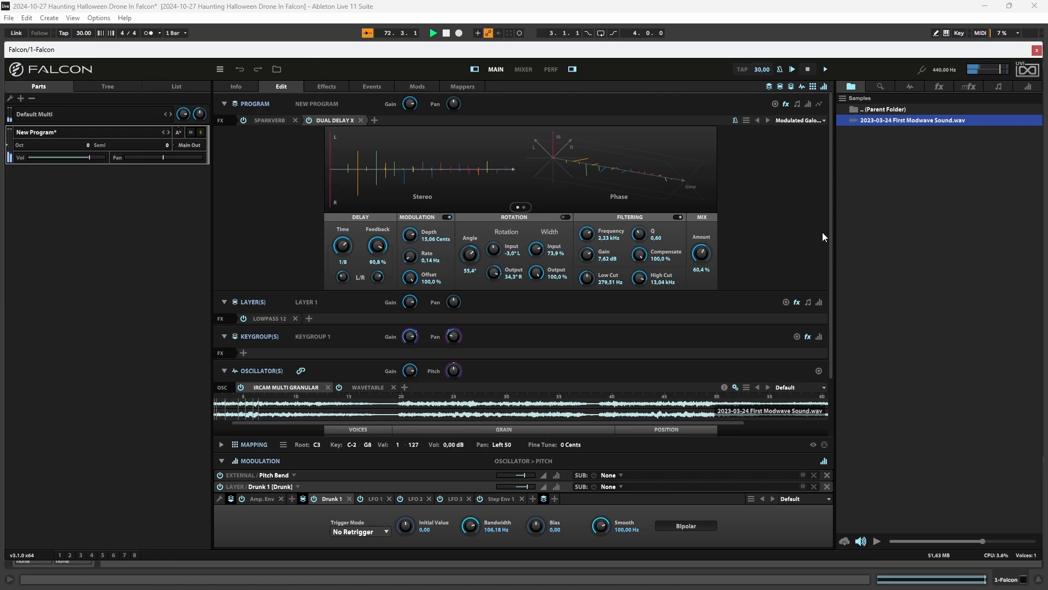
{"action": "left_click", "coordinate": [374, 120]}
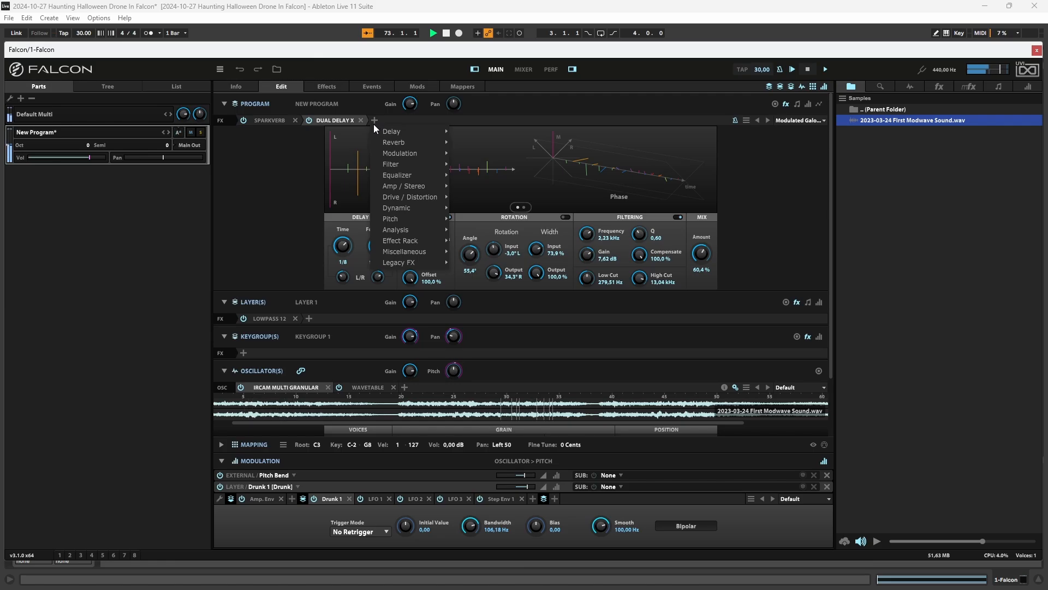
{"action": "mouse_move", "coordinate": [404, 133]}
{"action": "mouse_move", "coordinate": [405, 152]}
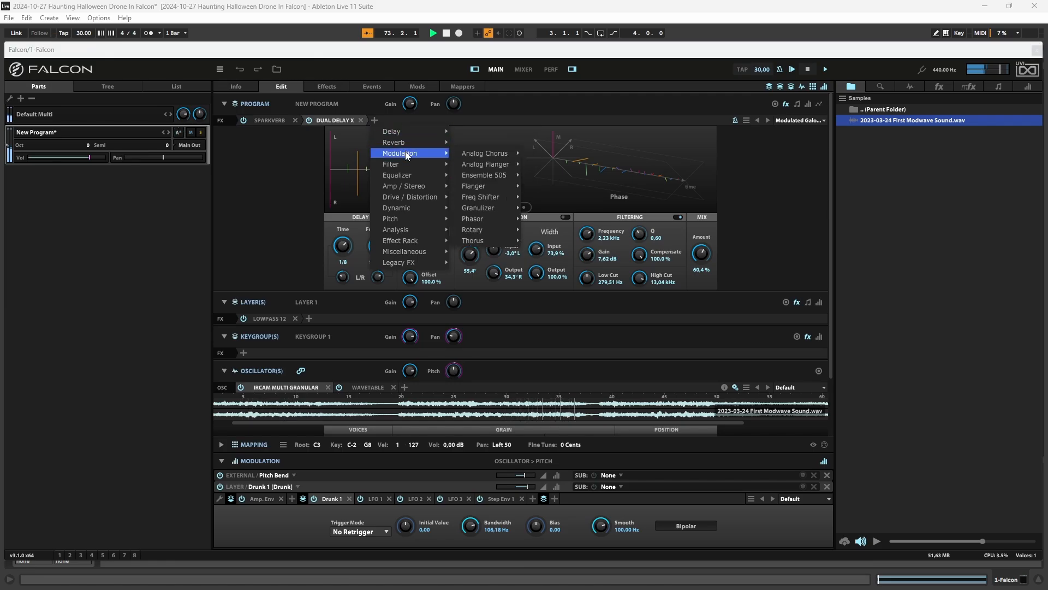
{"action": "mouse_move", "coordinate": [486, 218]}
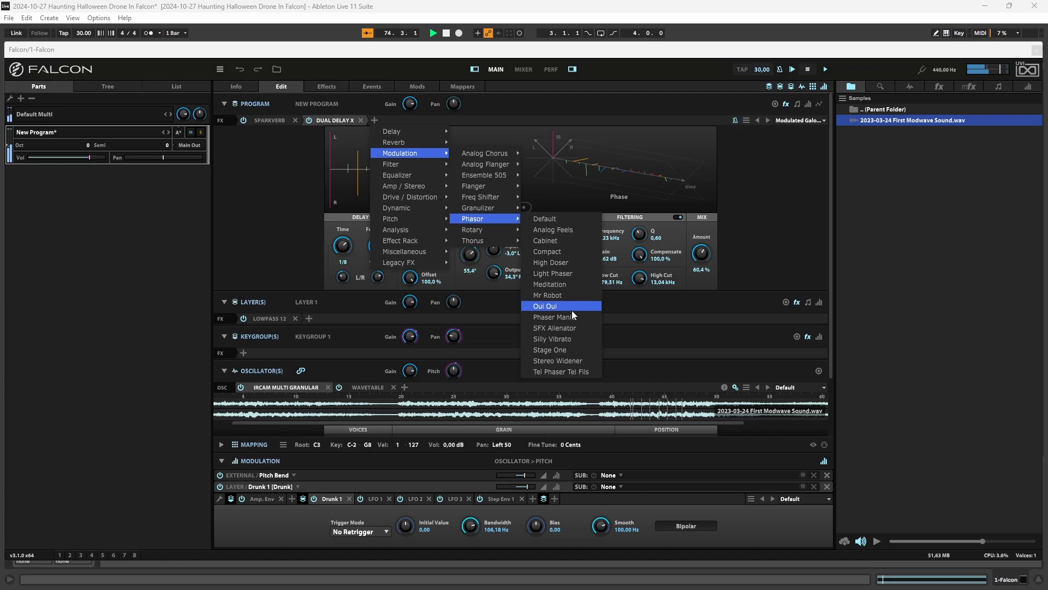
{"action": "left_click", "coordinate": [578, 231]}
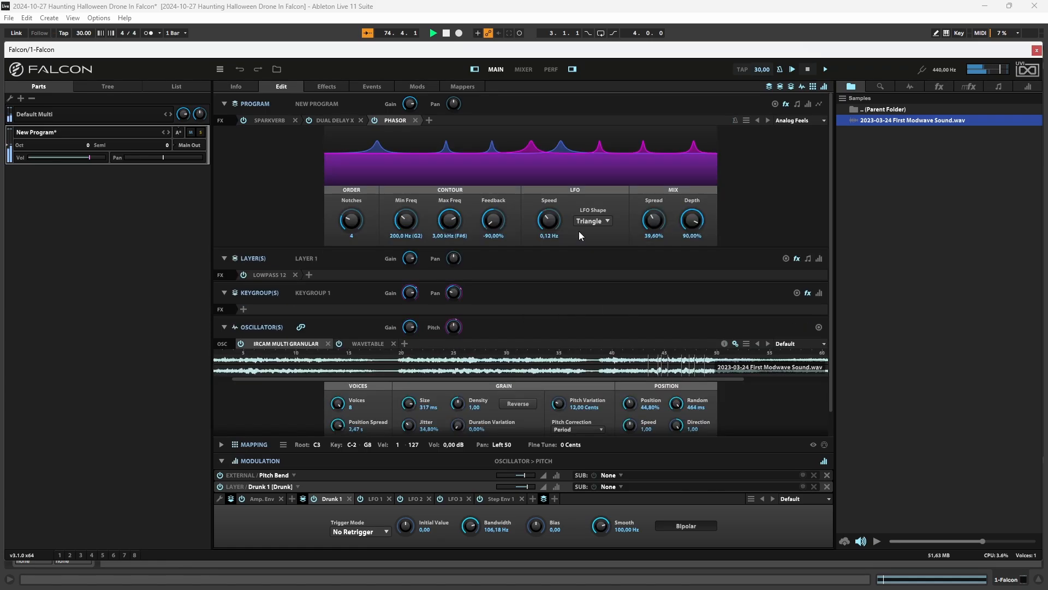
{"action": "left_click_drag", "start_coordinate": [394, 120], "coordinate": [262, 120]}
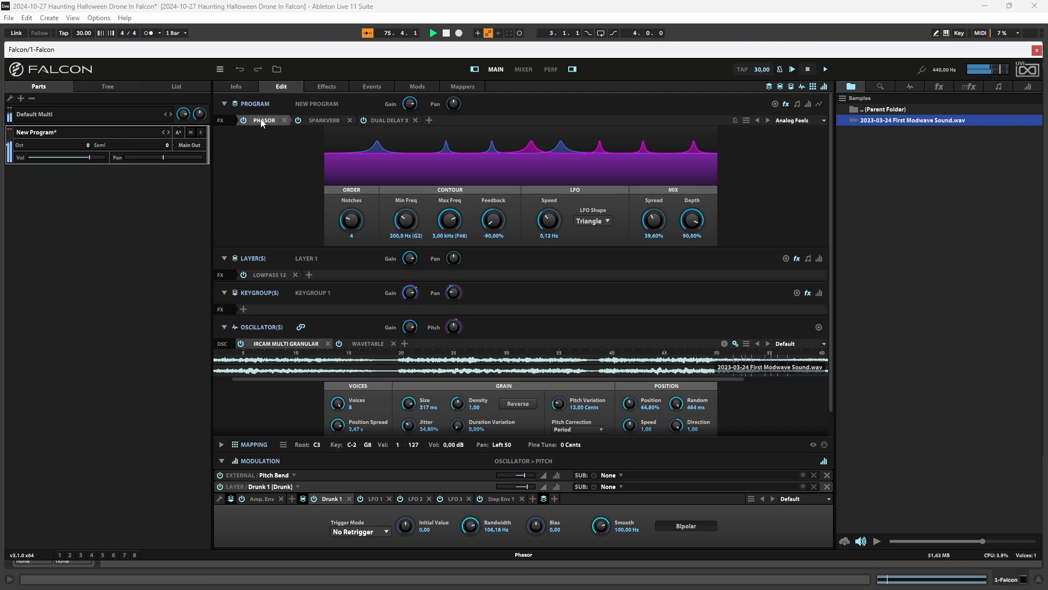
- Load the SFX Alienator preset in the Phasor and compare the sound with the effect bypassed and enabled
{"action": "left_click", "coordinate": [823, 121]}
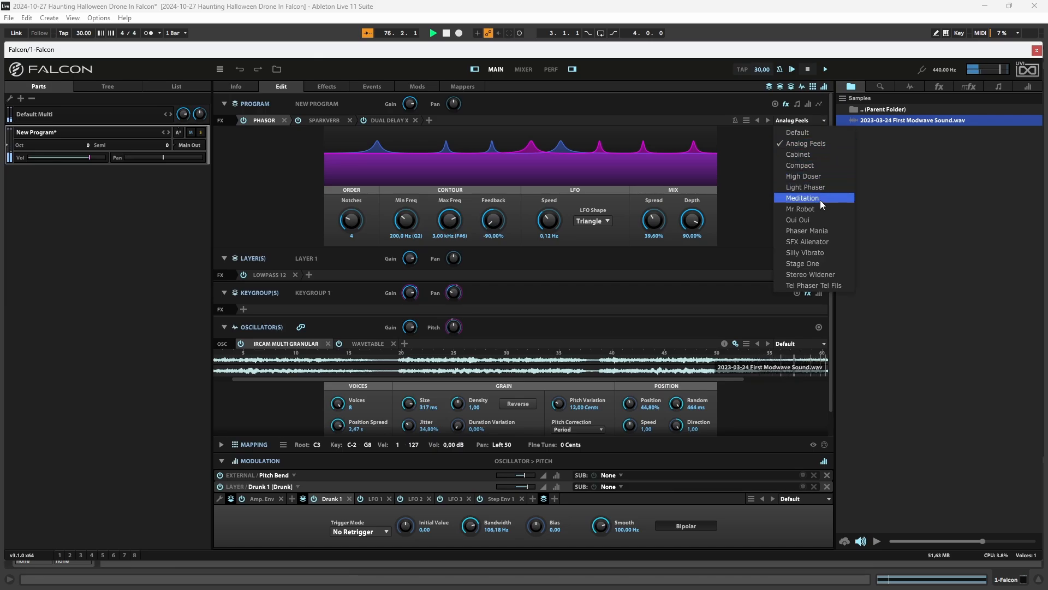
{"action": "left_click", "coordinate": [830, 243]}
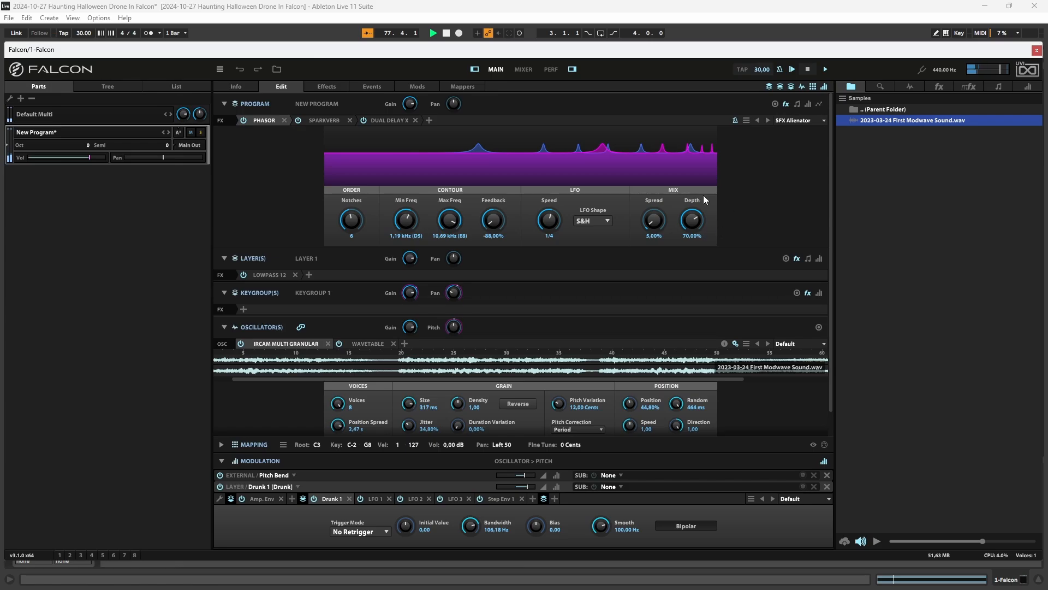
{"action": "left_click", "coordinate": [244, 120]}
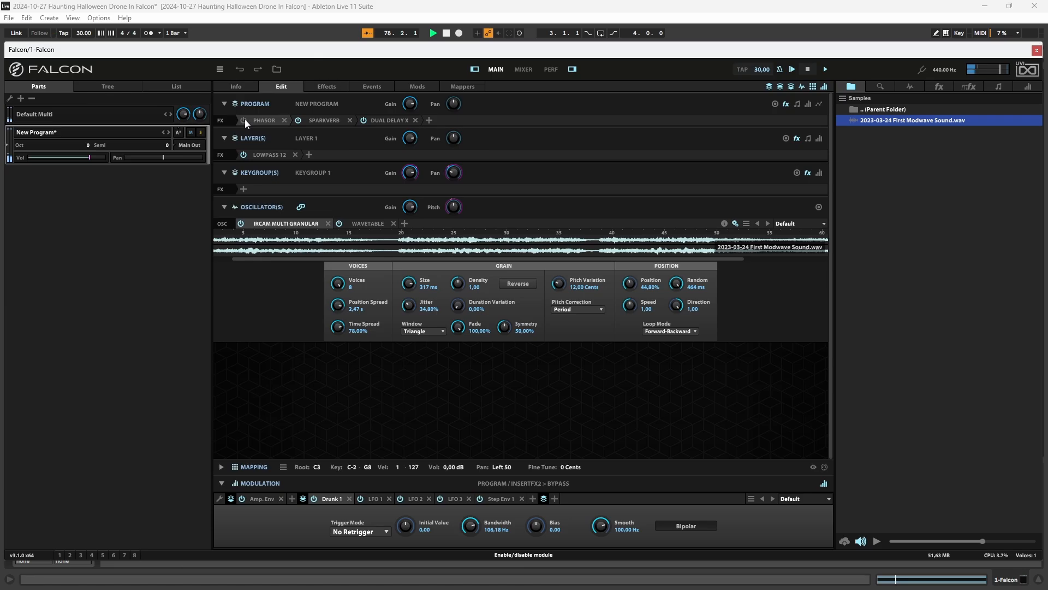
{"action": "left_click", "coordinate": [244, 119]}
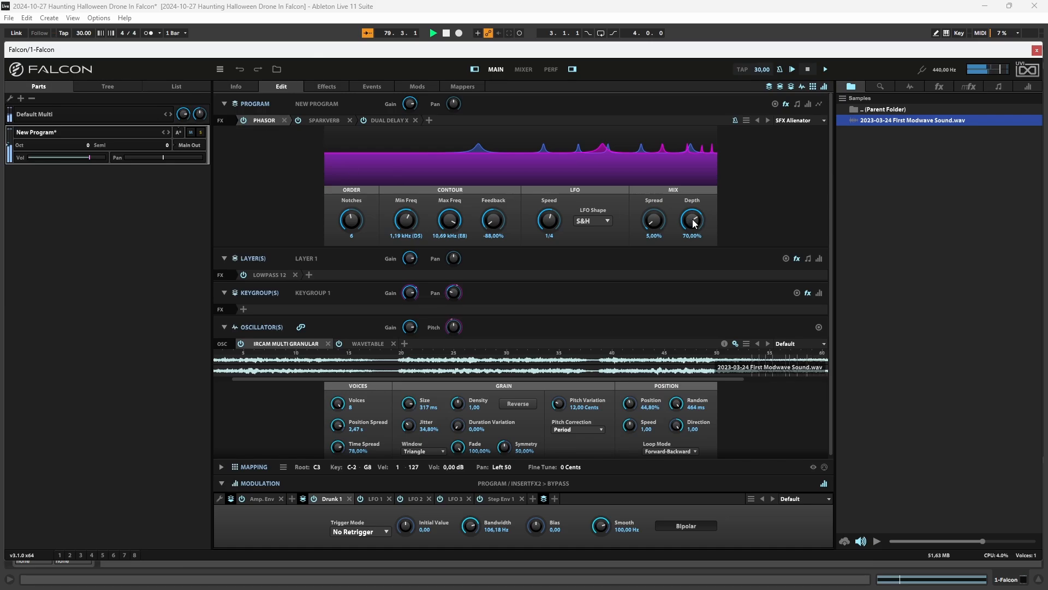
- Set the Phasor's spread to 33% and its depth to 69.60%
{"action": "left_click_drag", "start_coordinate": [654, 224], "coordinate": [657, 185]}
{"action": "mouse_move", "coordinate": [693, 220]}
{"action": "left_mouse_down"}
{"action": "mouse_move", "coordinate": [699, 229]}
{"action": "mouse_move", "coordinate": [700, 179]}
{"action": "mouse_move", "coordinate": [699, 225]}
{"action": "mouse_move", "coordinate": [704, 218]}
{"action": "left_mouse_up"}
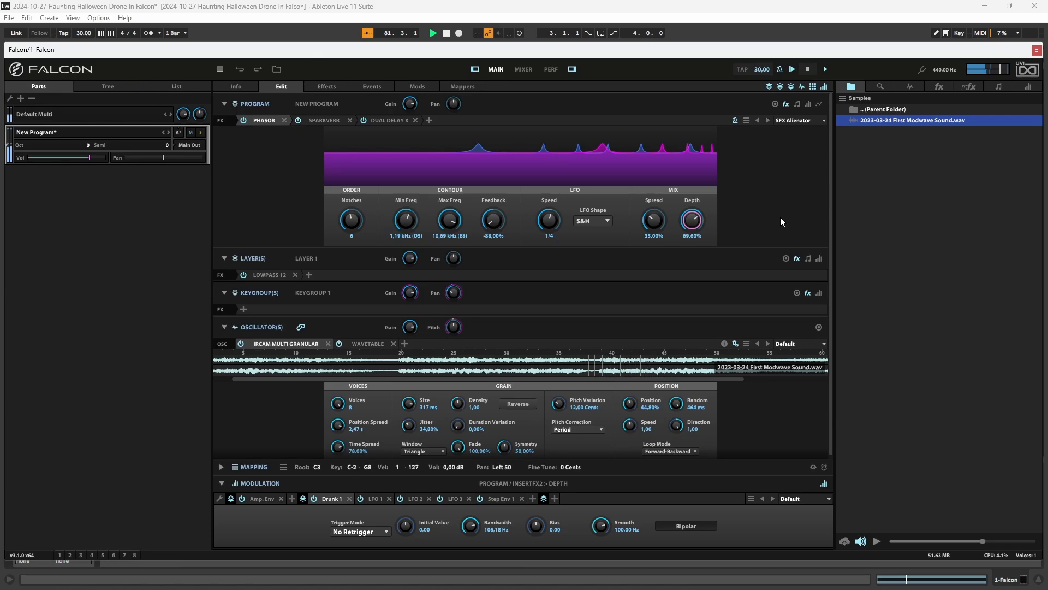
- Add a second SparkVerb with the Final Countdown shimmer preset and set its mix to 53.74% and room size to 18.06 m
{"action": "left_click", "coordinate": [430, 119]}
{"action": "mouse_move", "coordinate": [466, 137]}
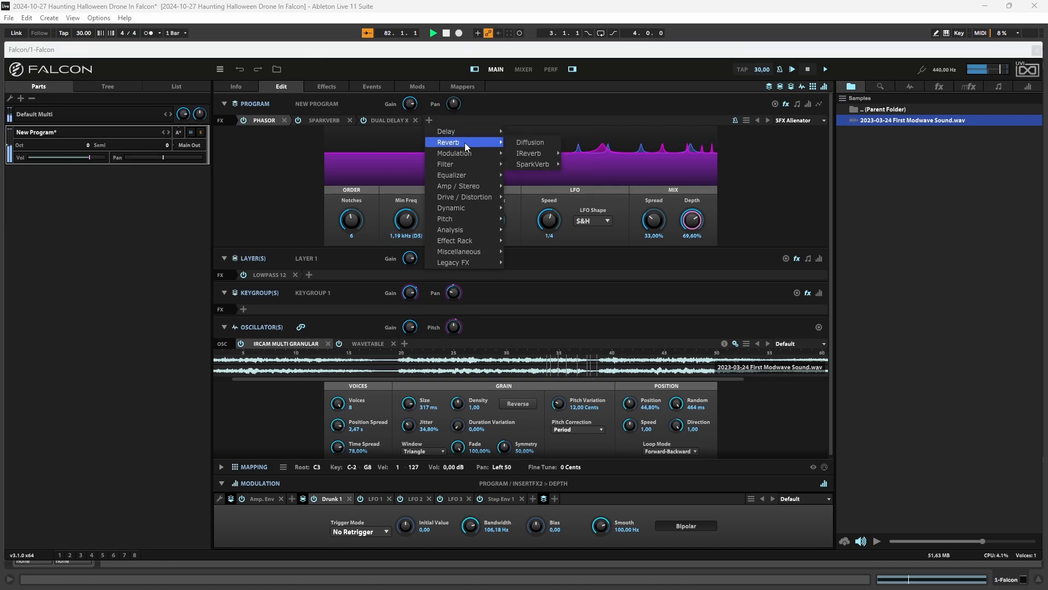
{"action": "mouse_move", "coordinate": [543, 165]}
{"action": "mouse_move", "coordinate": [614, 262]}
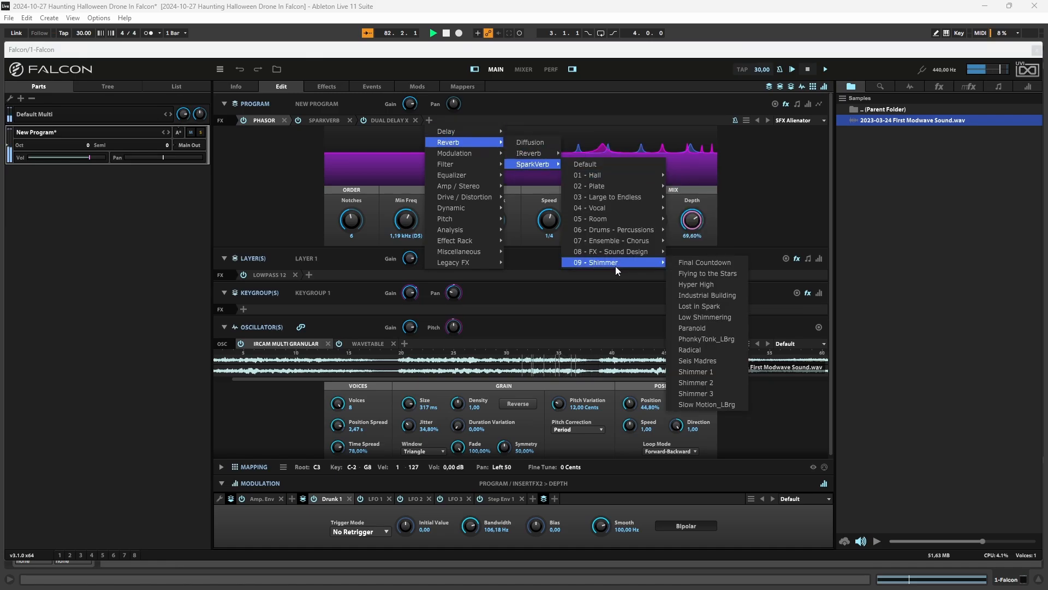
{"action": "left_click", "coordinate": [698, 261]}
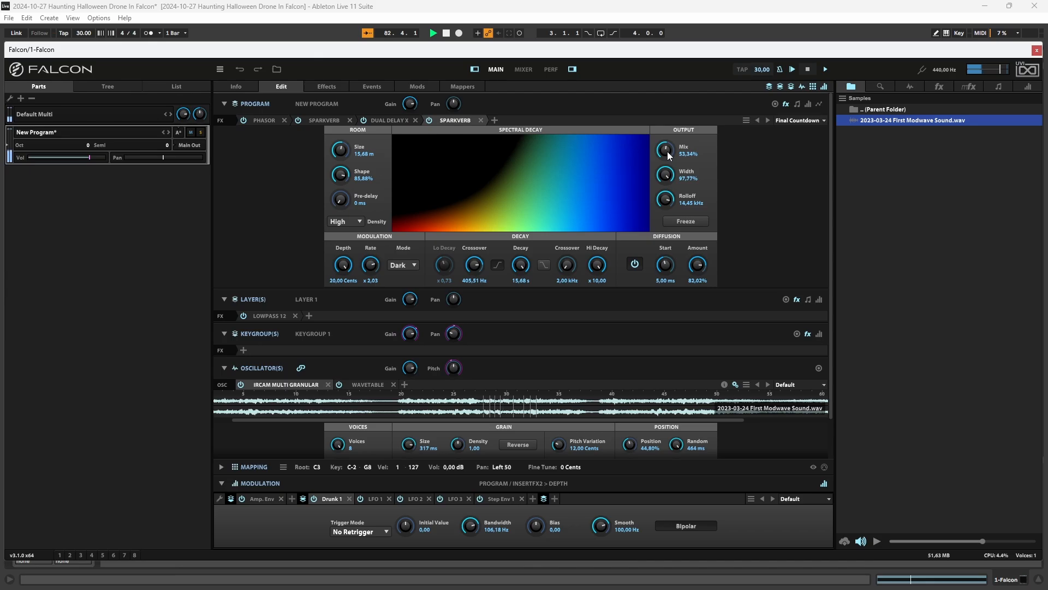
{"action": "mouse_move", "coordinate": [667, 152]}
{"action": "left_mouse_down"}
{"action": "mouse_move", "coordinate": [675, 180]}
{"action": "mouse_move", "coordinate": [679, 152]}
{"action": "left_mouse_up"}
{"action": "left_click_drag", "start_coordinate": [341, 151], "coordinate": [342, 147]}
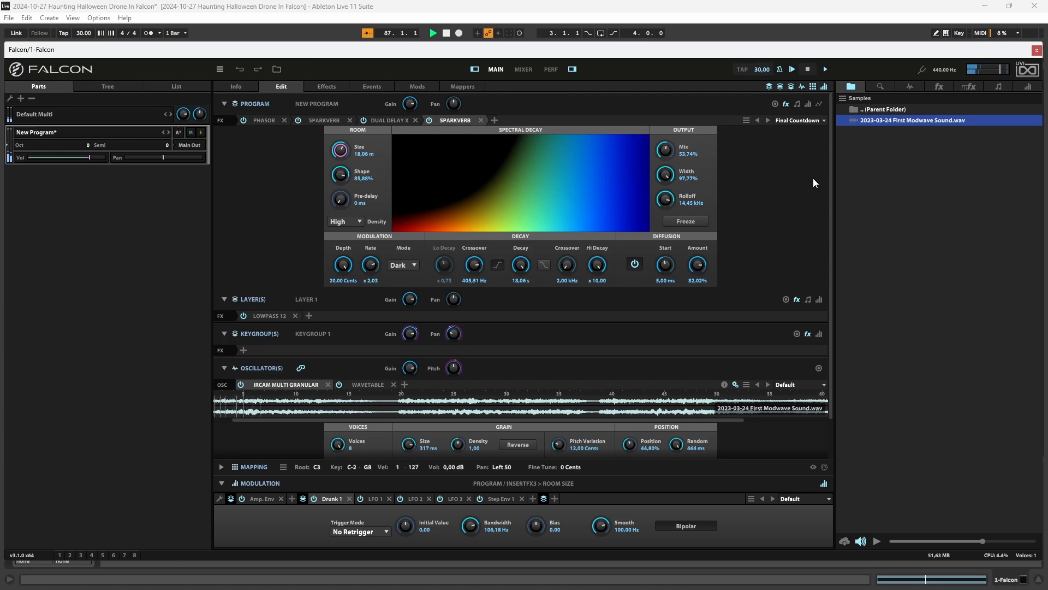
- Try the Flying to the Stars shimmer preset in the second SparkVerb with its mix at 78.80%
{"action": "left_click", "coordinate": [823, 120]}
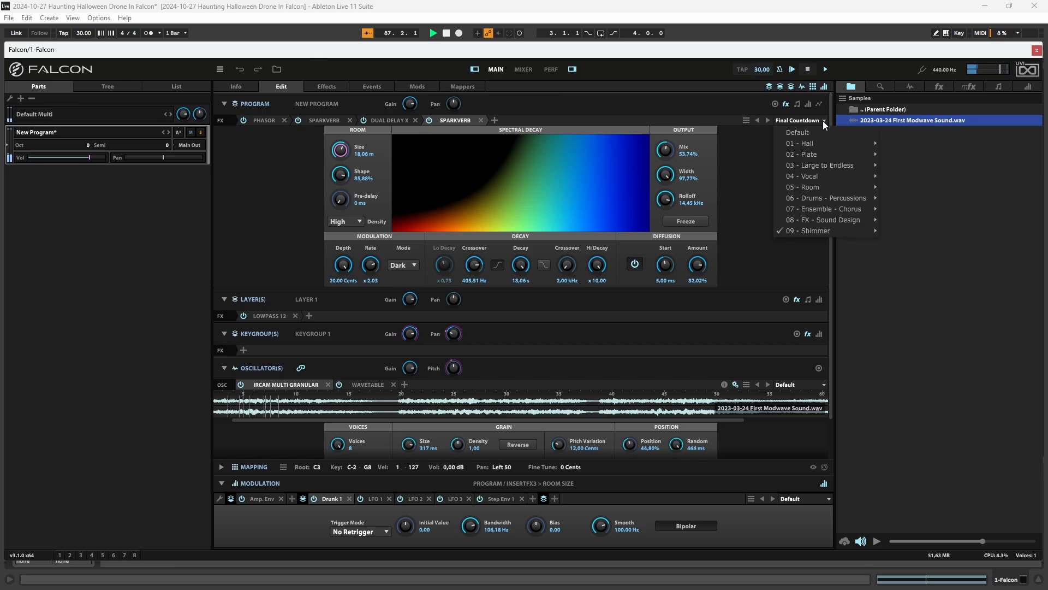
{"action": "mouse_move", "coordinate": [822, 229]}
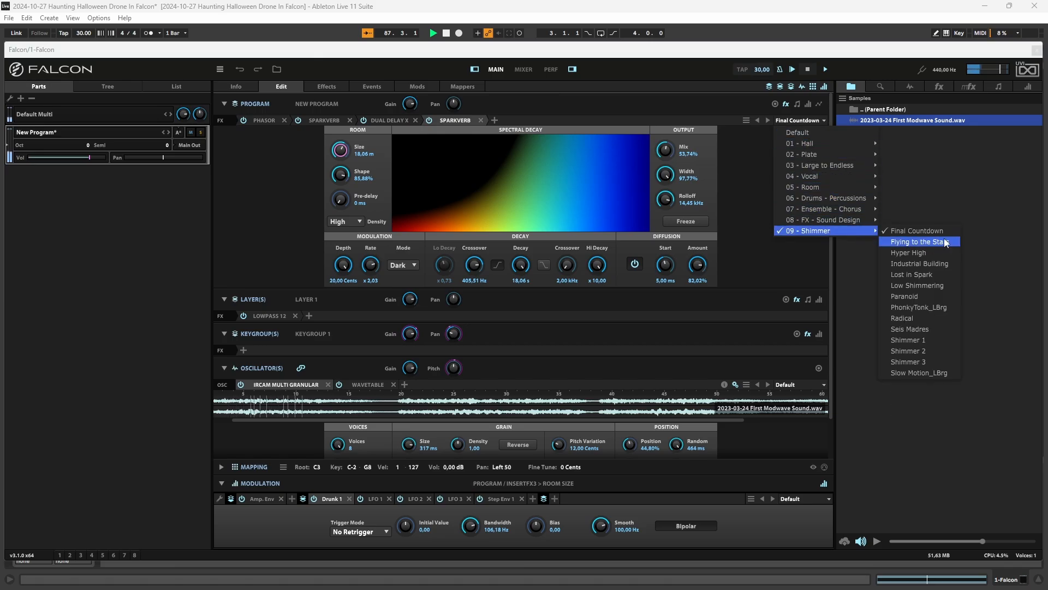
{"action": "left_click", "coordinate": [946, 241]}
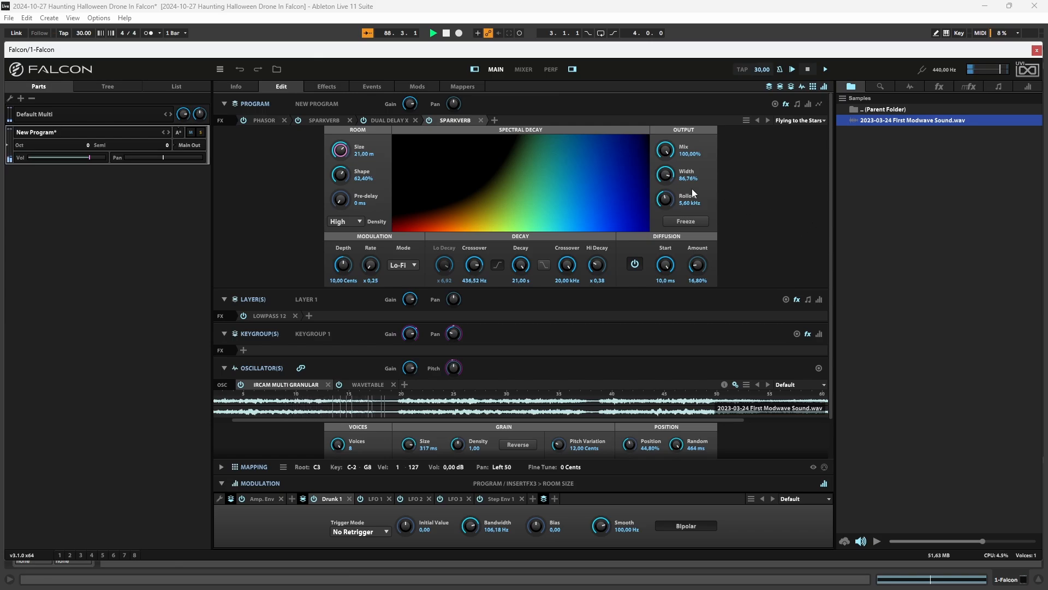
{"action": "left_click", "coordinate": [666, 152]}
{"action": "left_click_drag", "start_coordinate": [666, 151], "coordinate": [667, 177]}
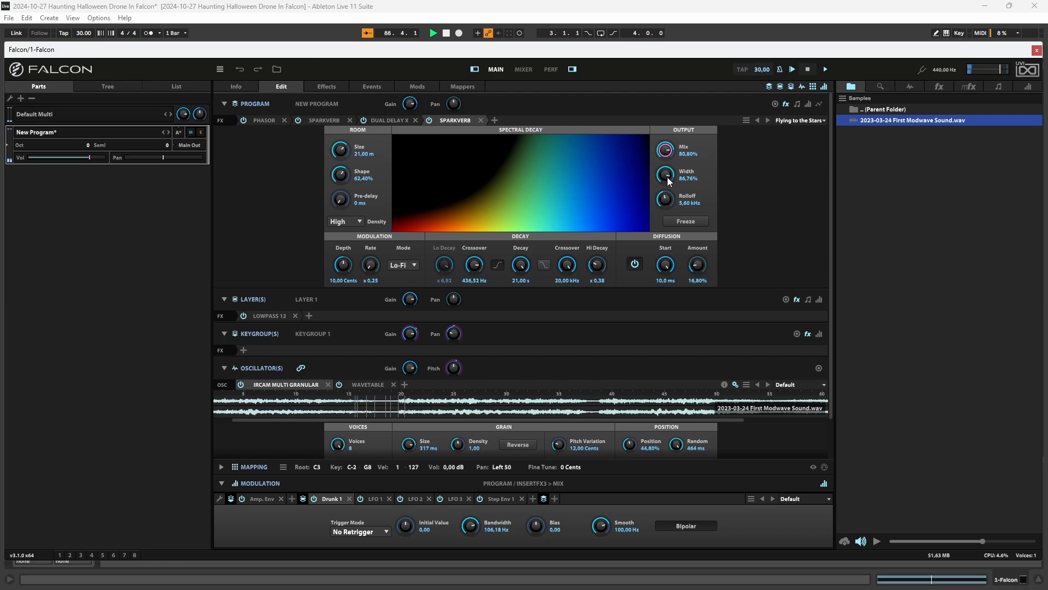
- Load the Paranoid shimmer preset in the second SparkVerb and set its mix to 66.11%
{"action": "left_click", "coordinate": [823, 120]}
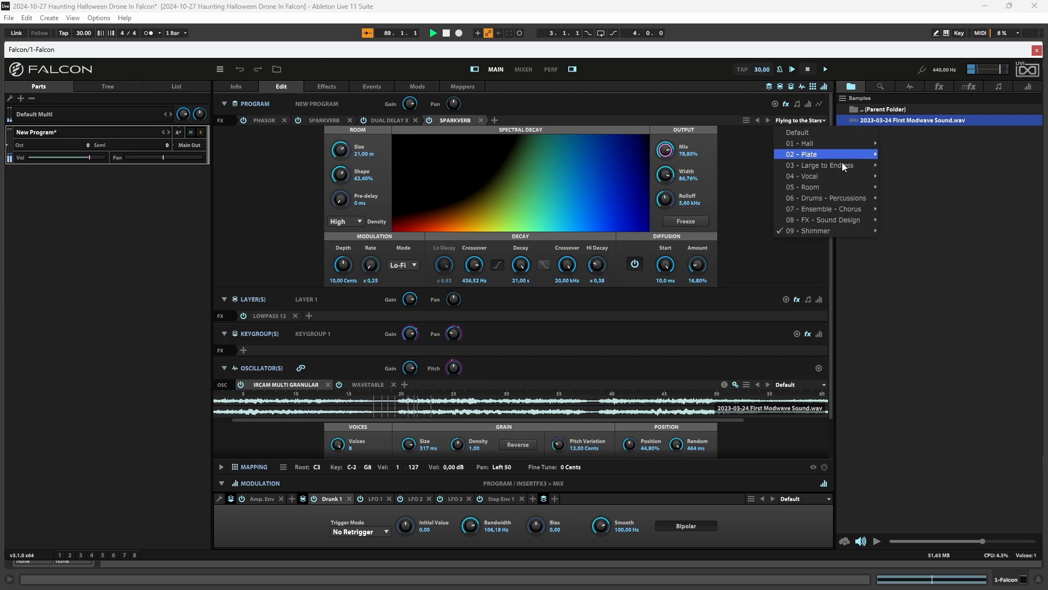
{"action": "mouse_move", "coordinate": [843, 230]}
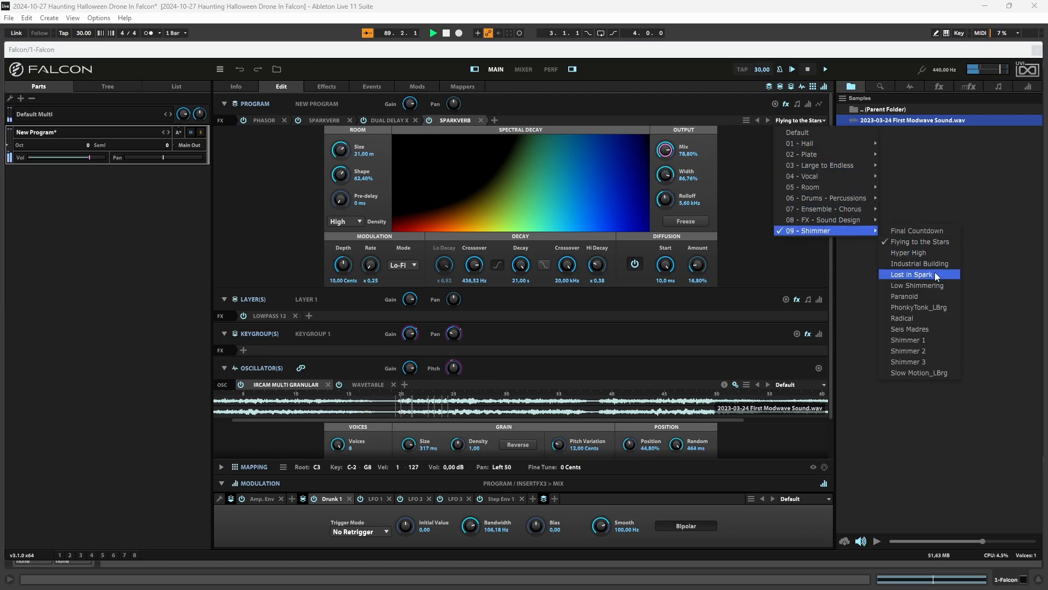
{"action": "left_click", "coordinate": [938, 296]}
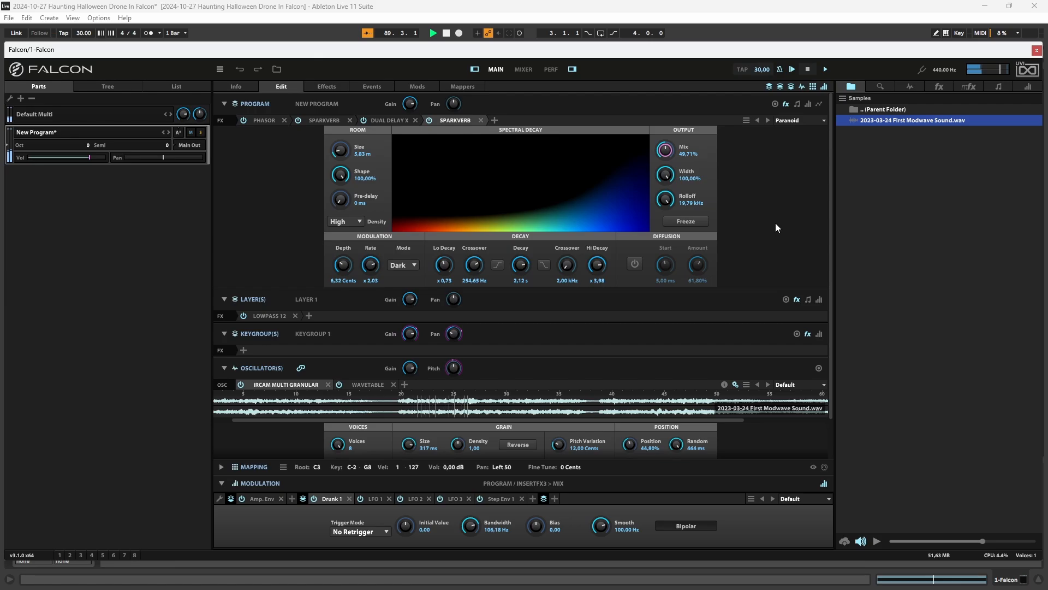
{"action": "left_click_drag", "start_coordinate": [666, 159], "coordinate": [673, 127]}
{"action": "scroll", "coordinate": [785, 219], "scroll_direction": "down", "scroll_amount": 1}
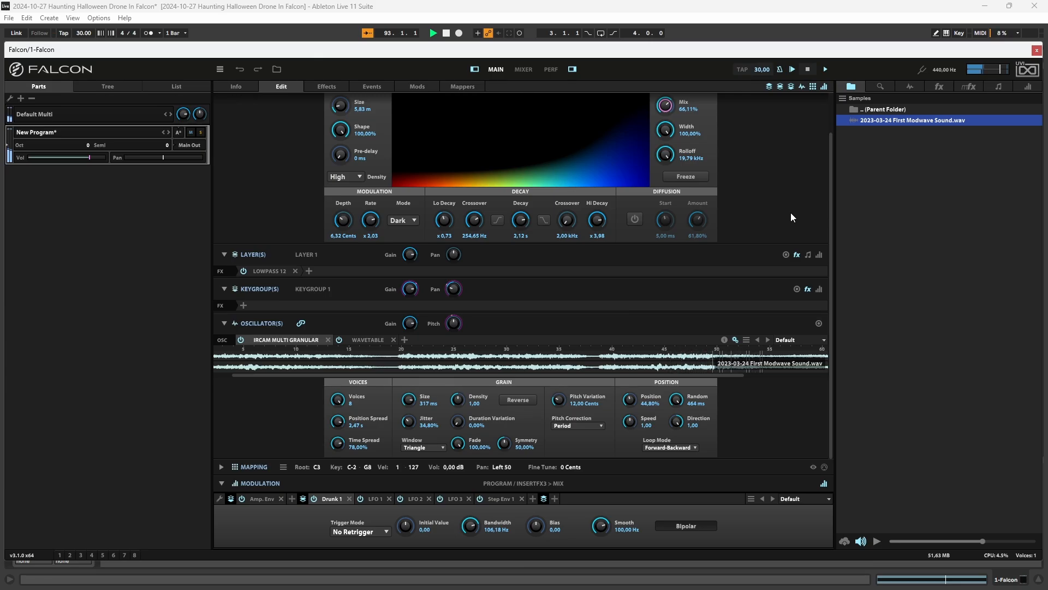
{"action": "scroll", "coordinate": [794, 215], "scroll_direction": "up", "scroll_amount": 2}
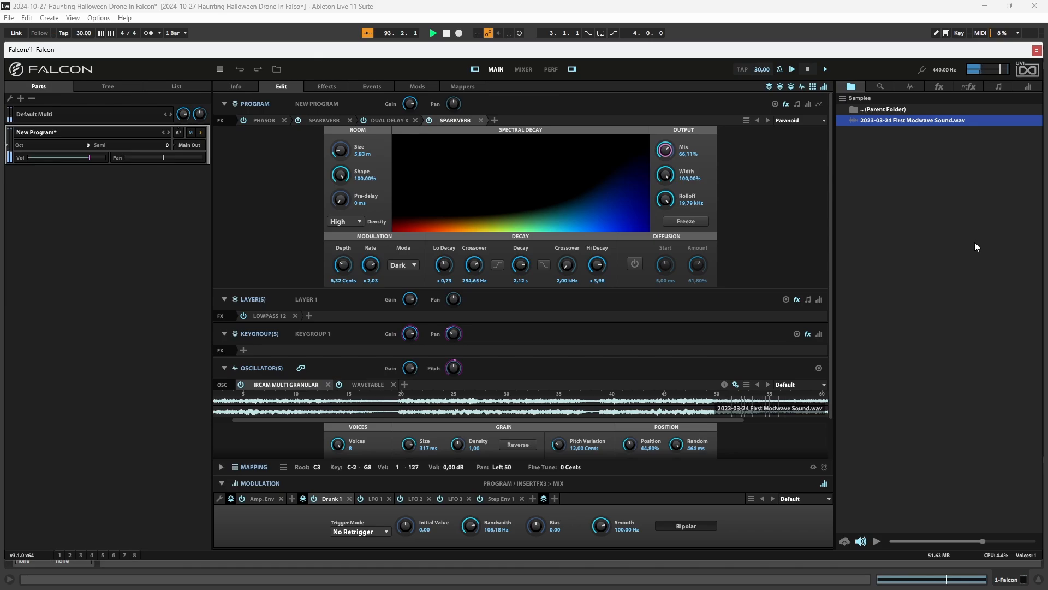